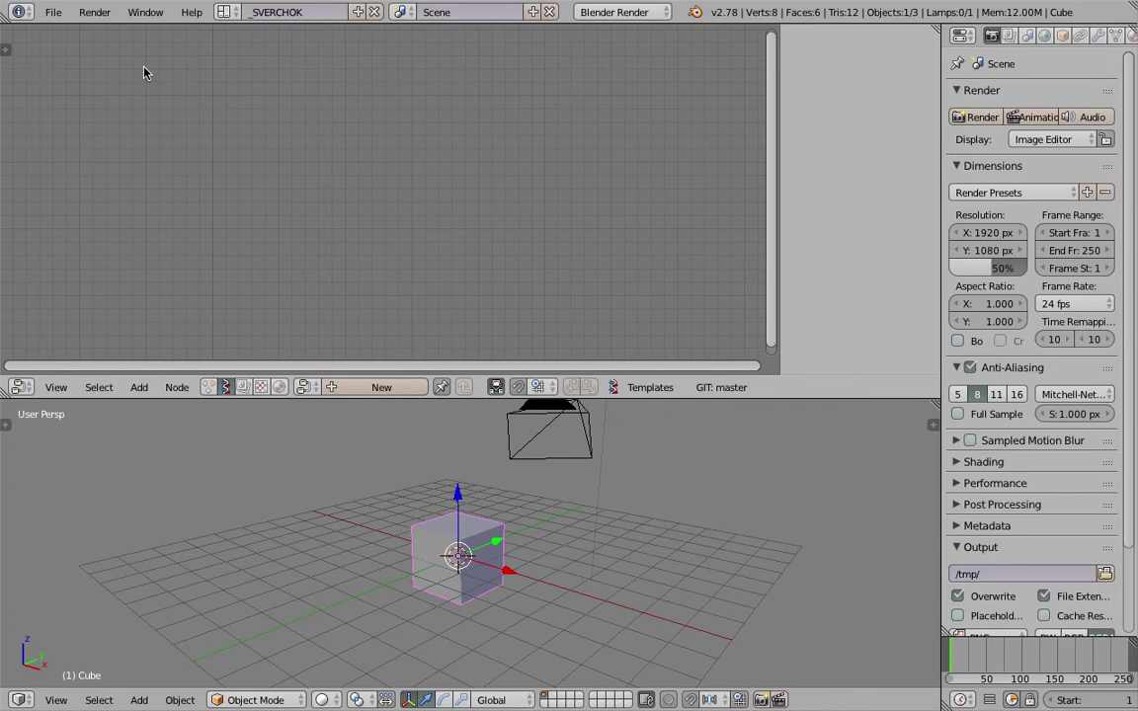
Switch to the browser and read through Sverchok issue 1694, "3d Voronoi (i think)", from its description down through the comments and example images.
key(ctrl+Right)
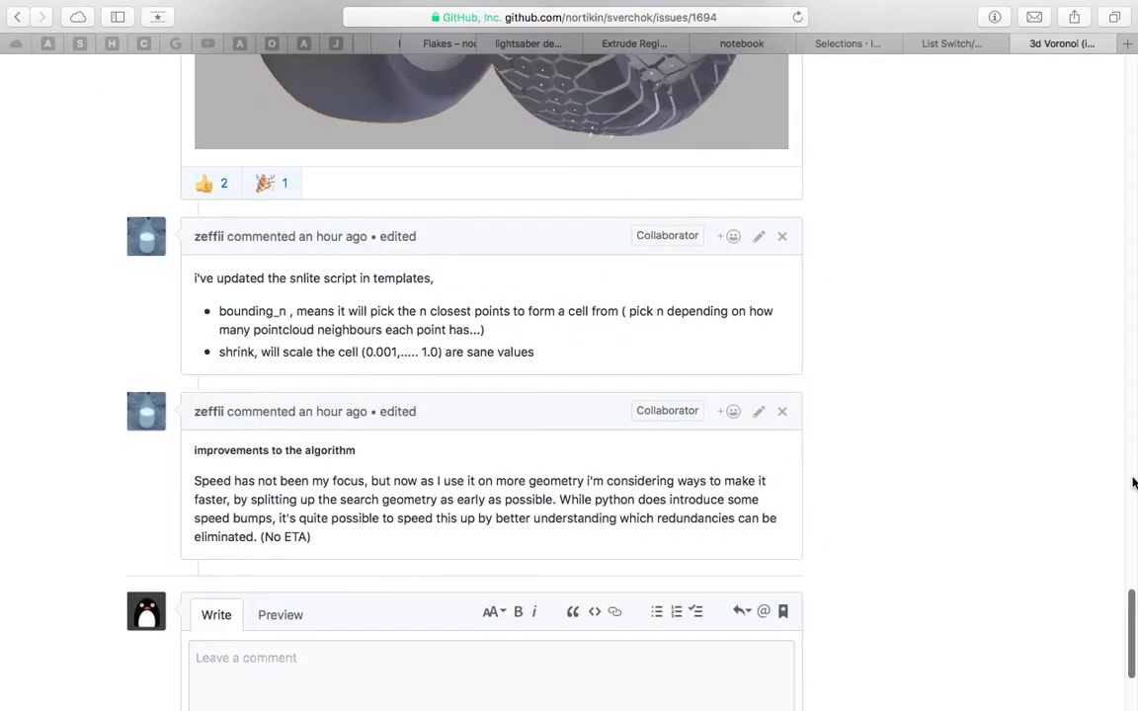
scroll(1134, 482, up, 20)
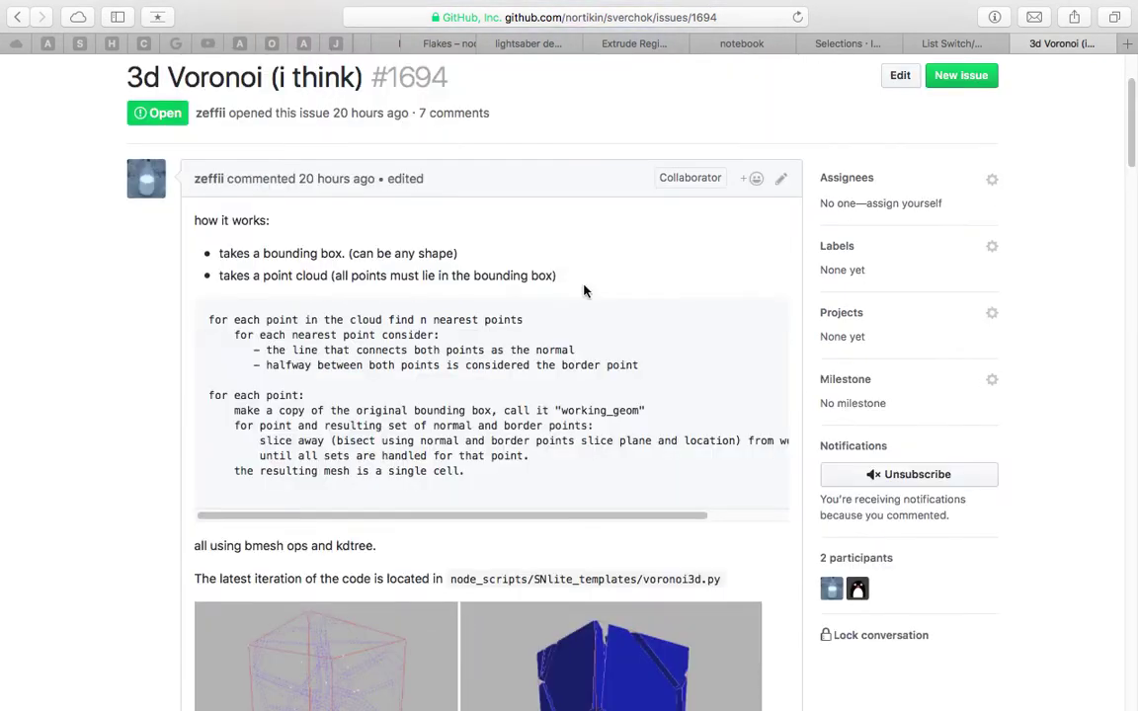
scroll(583, 291, up, 3)
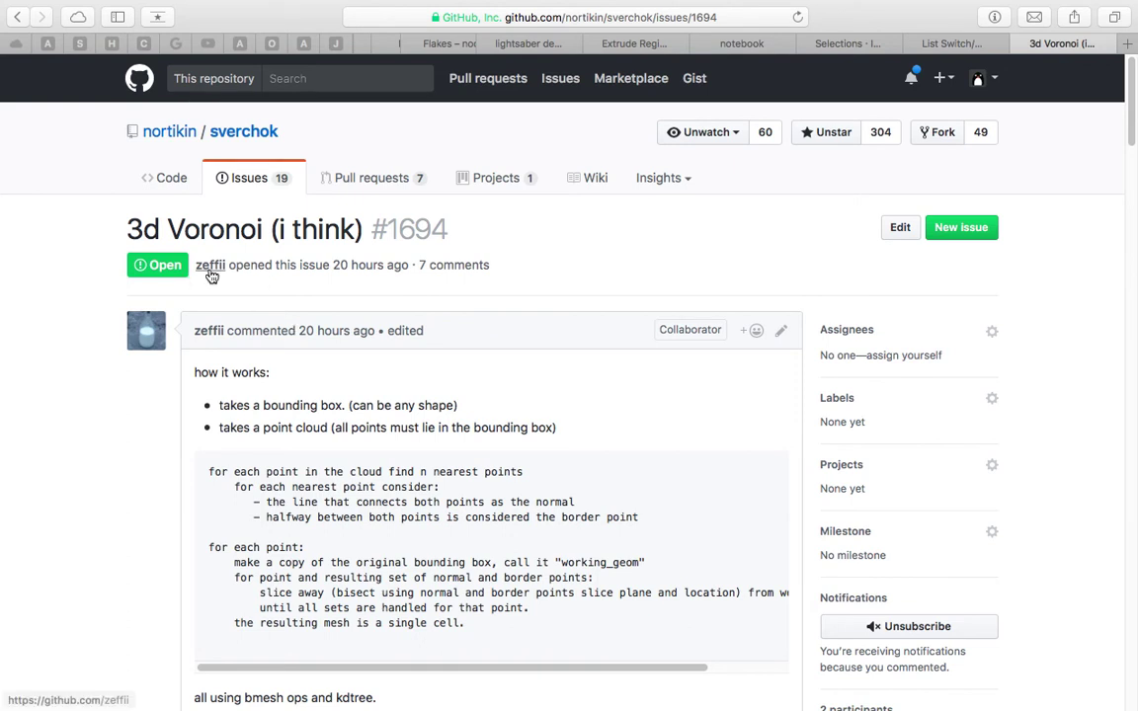
double_click(123, 226)
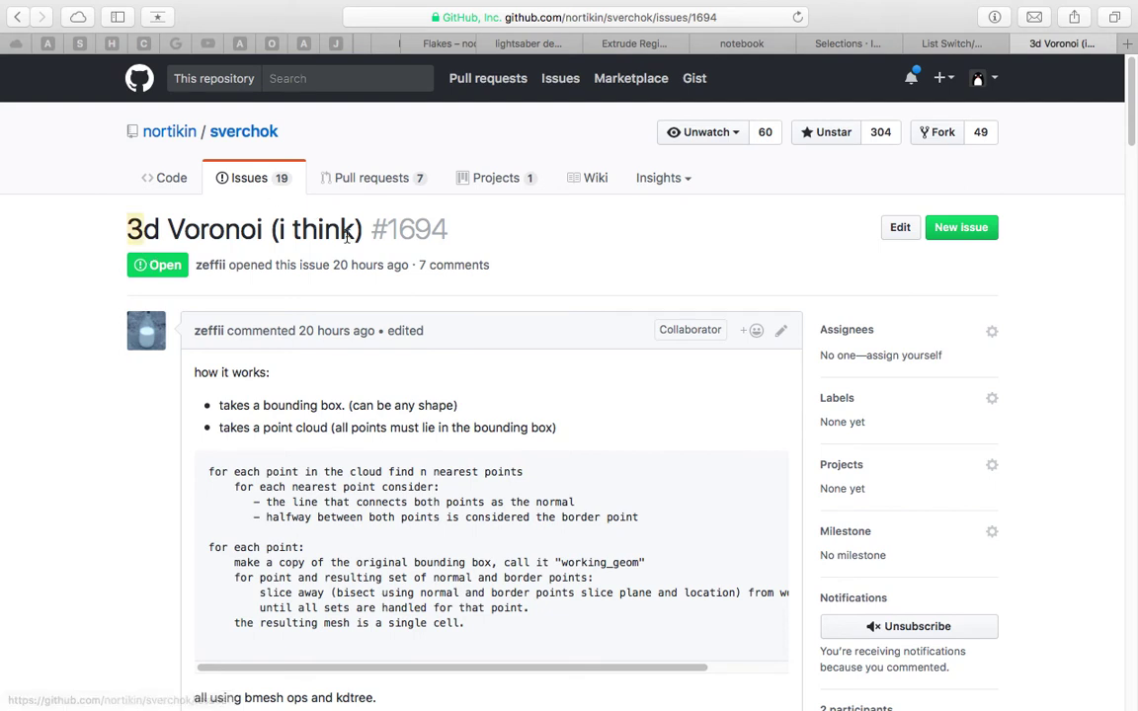
scroll(983, 210, down, 8)
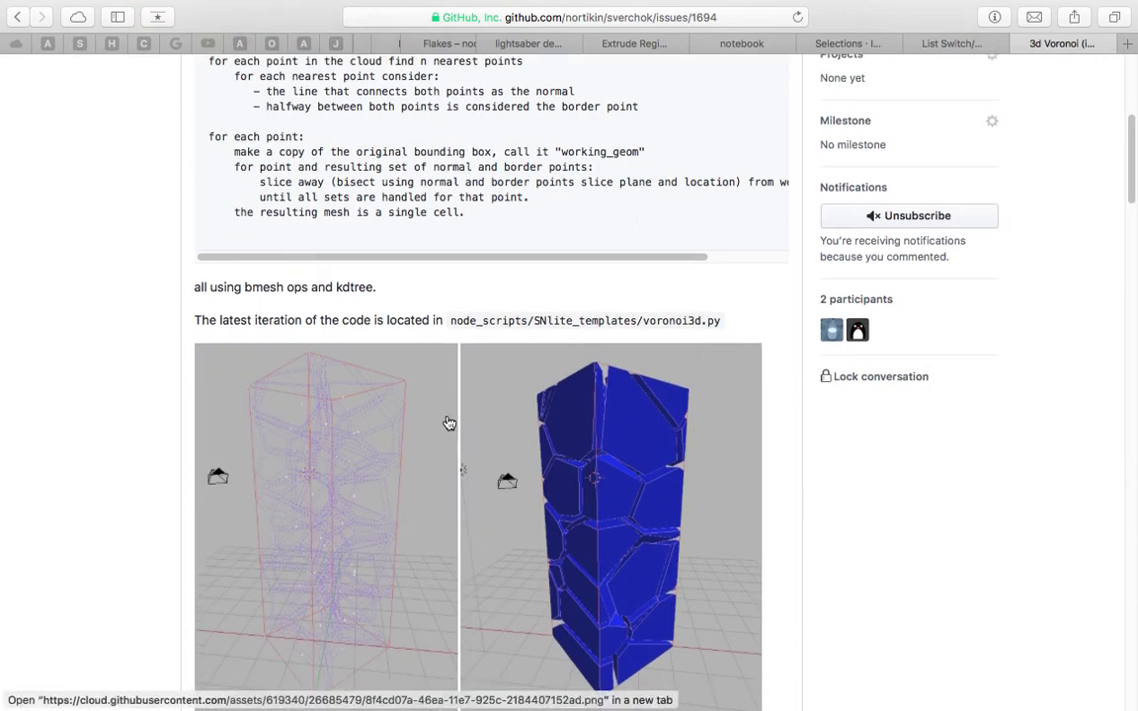
scroll(446, 424, down, 4)
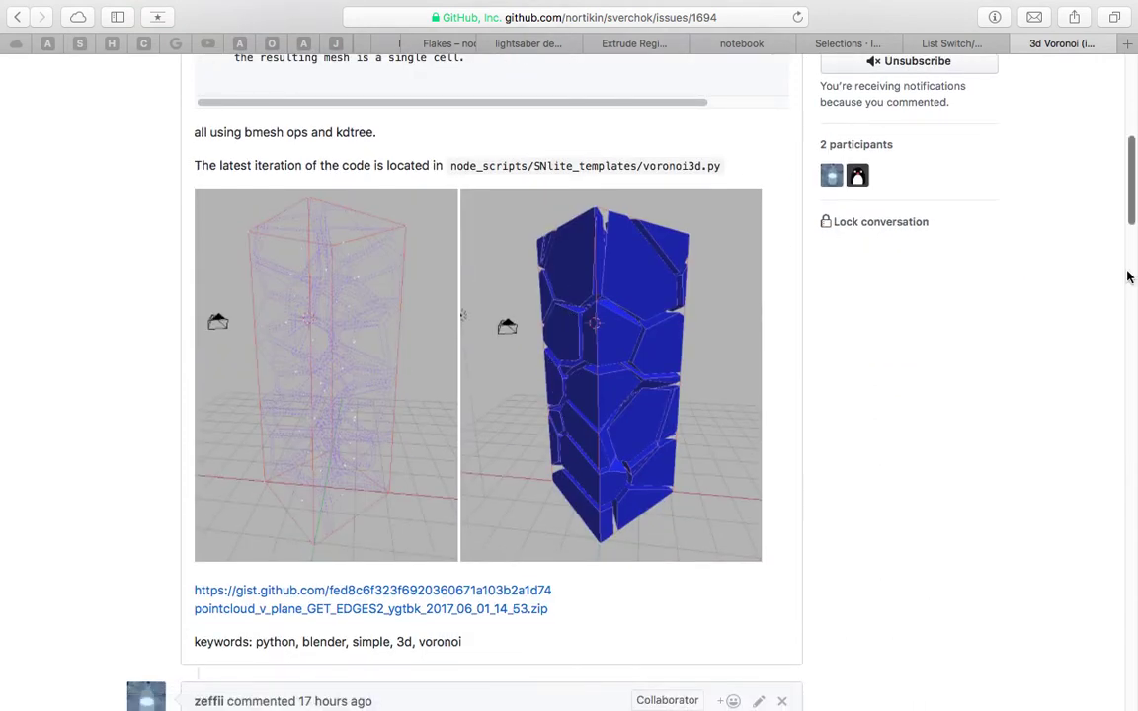
scroll(1017, 252, down, 3)
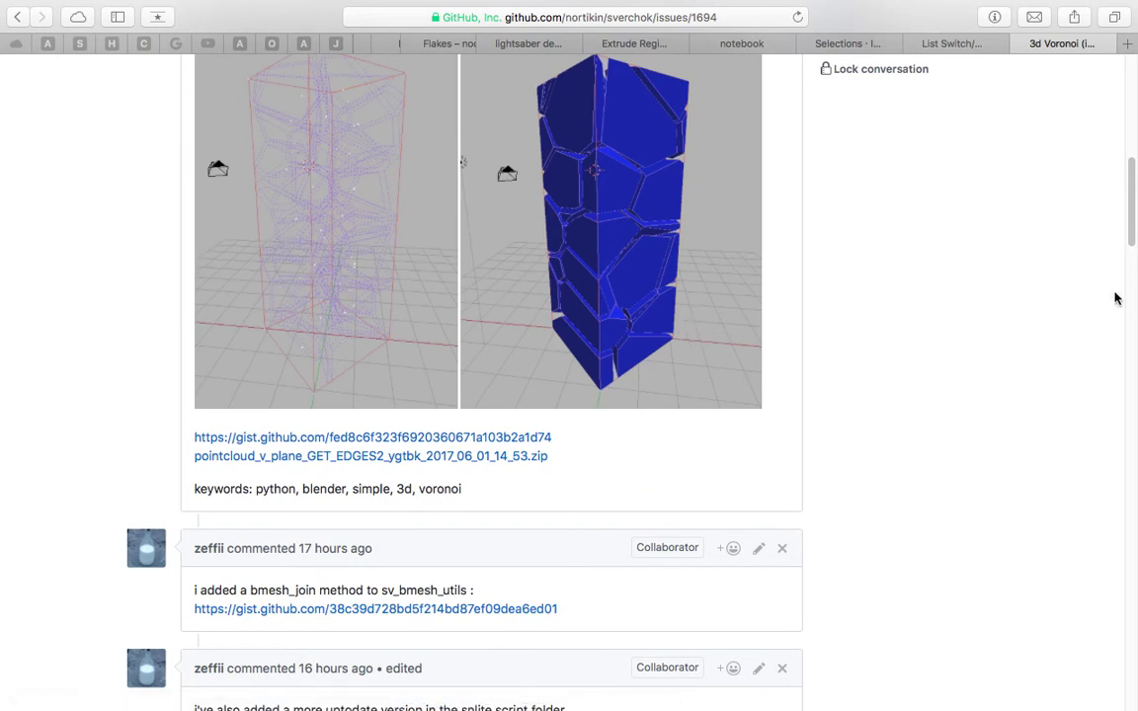
scroll(1018, 272, down, 15)
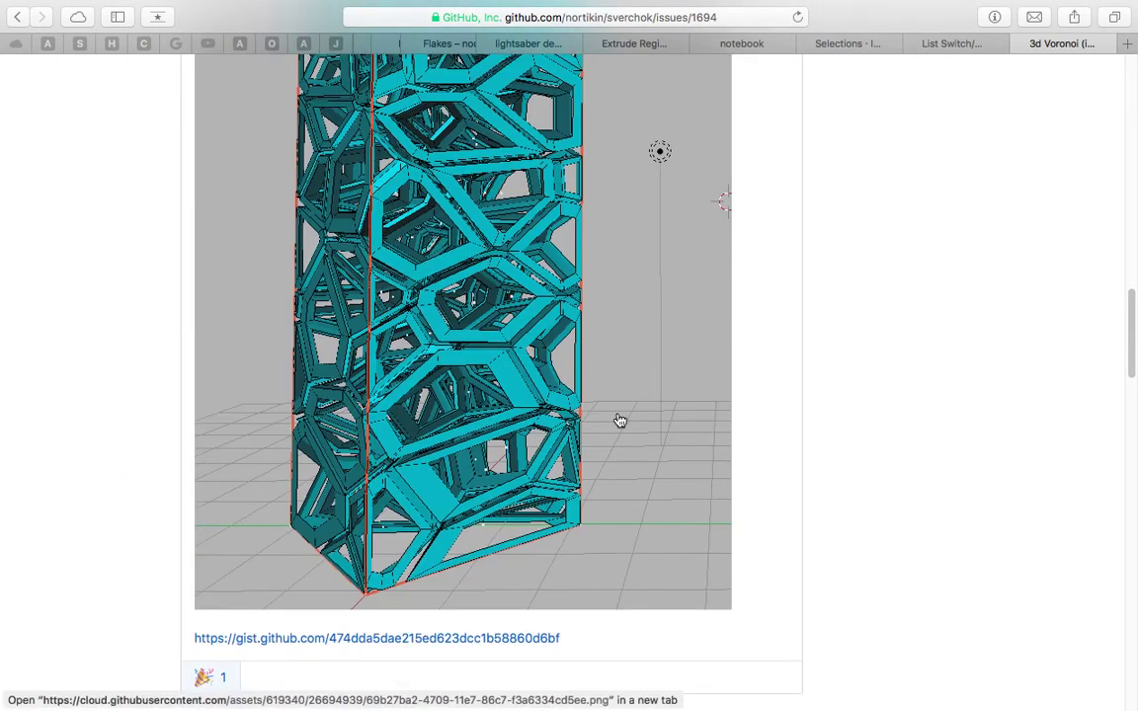
scroll(619, 422, down, 6)
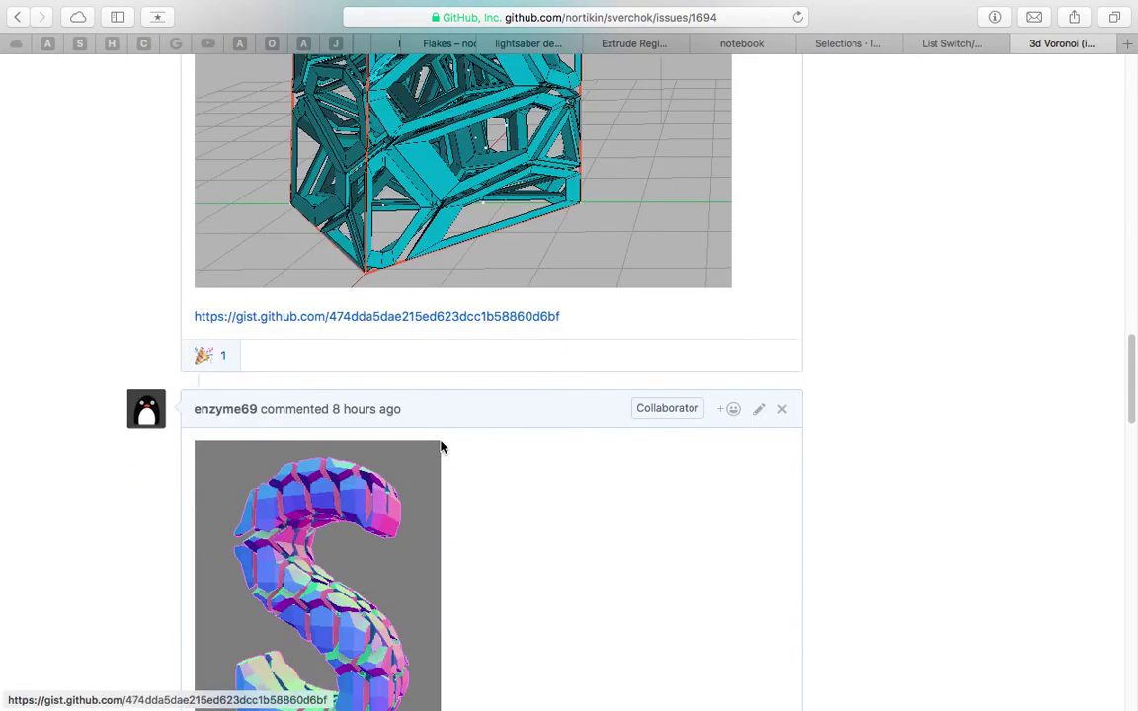
scroll(441, 448, down, 3)
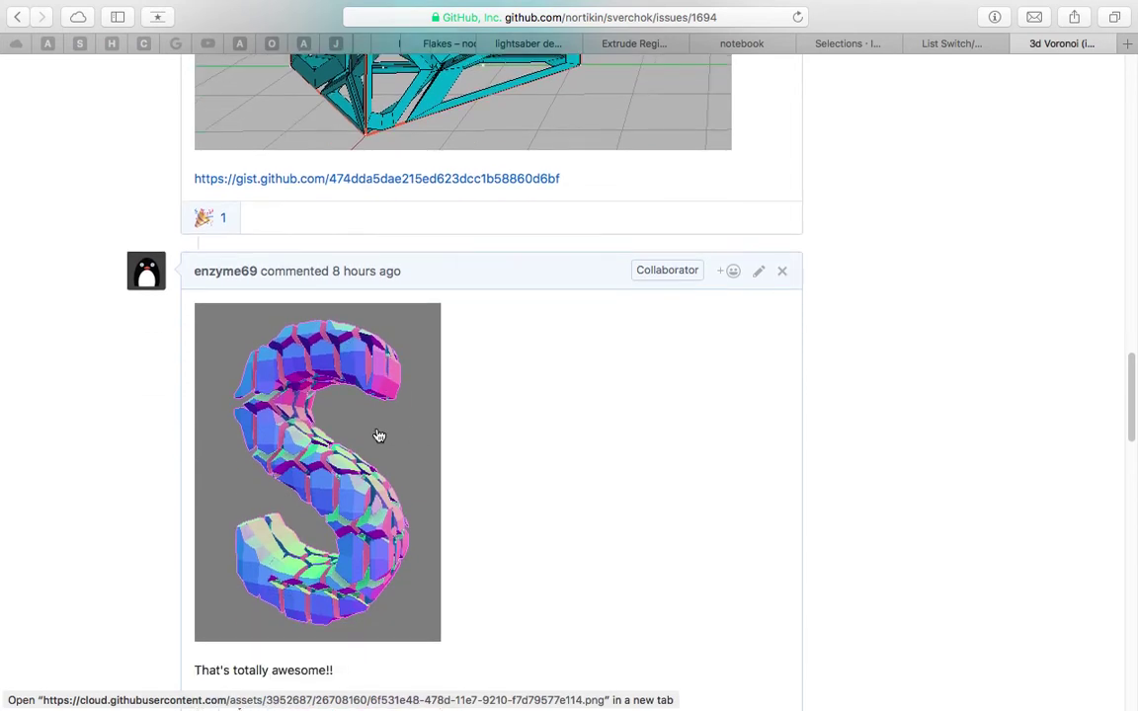
scroll(378, 435, down, 9)
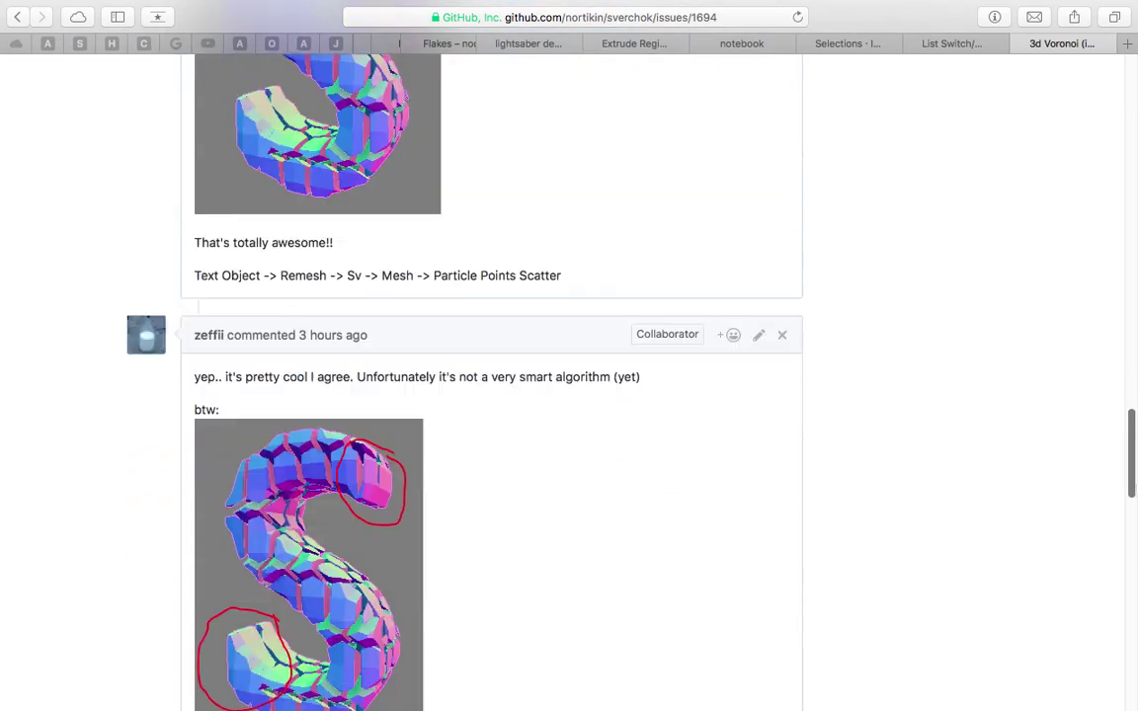
scroll(1132, 484, down, 3)
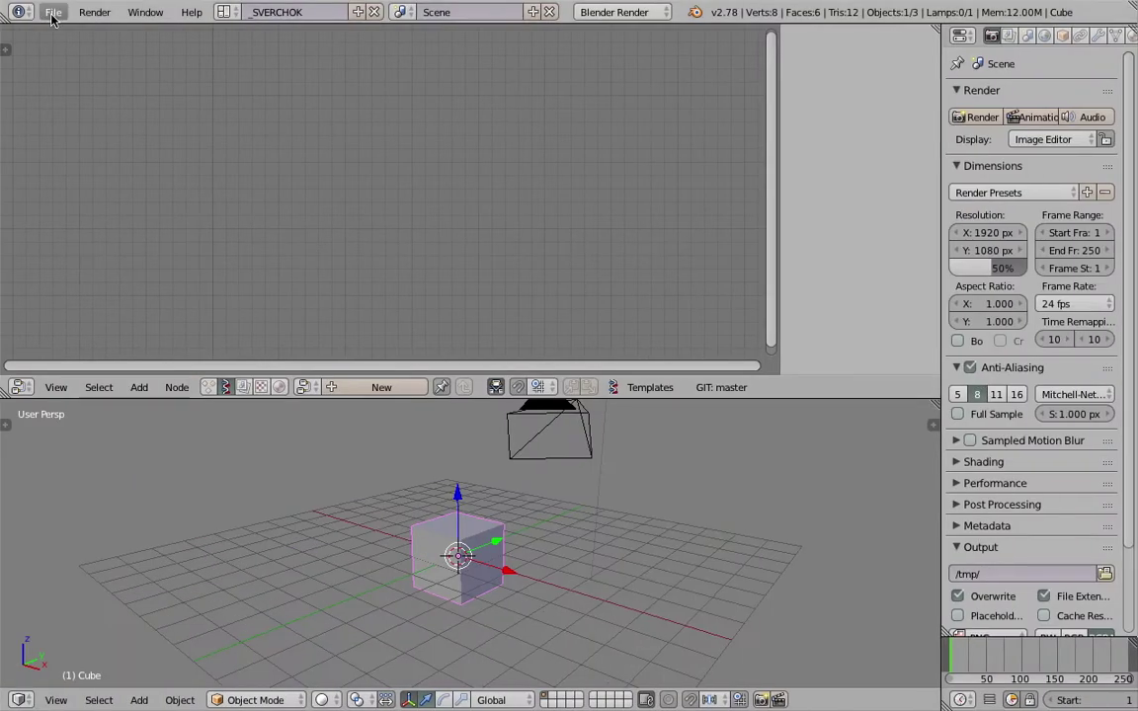
Switch to Blender, search the add-ons in the user preferences for "cell", and close the preferences window.
click(52, 12)
click(148, 210)
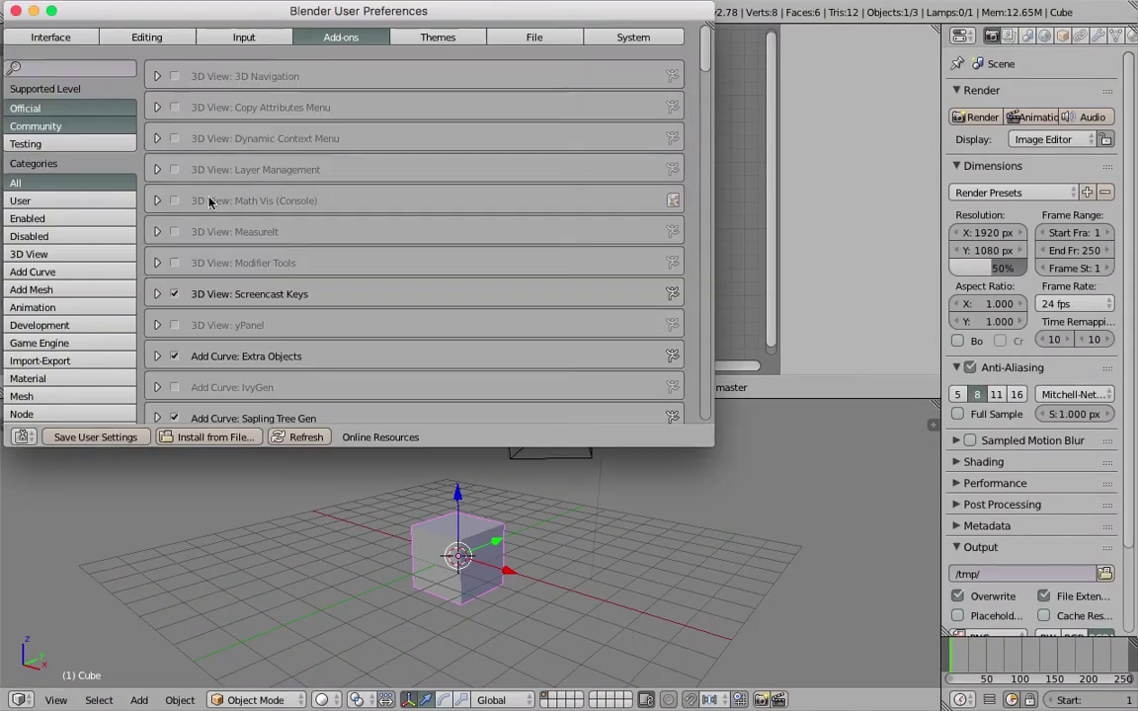
click(111, 71)
text(cell)
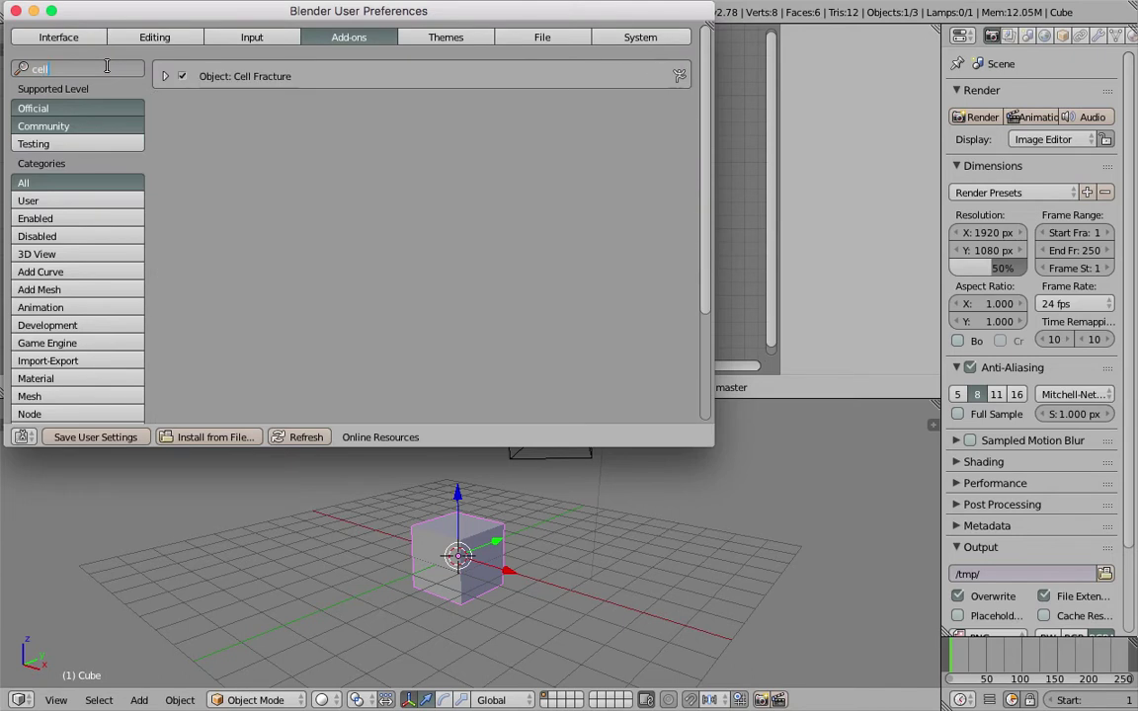
drag(123, 15, 164, 37)
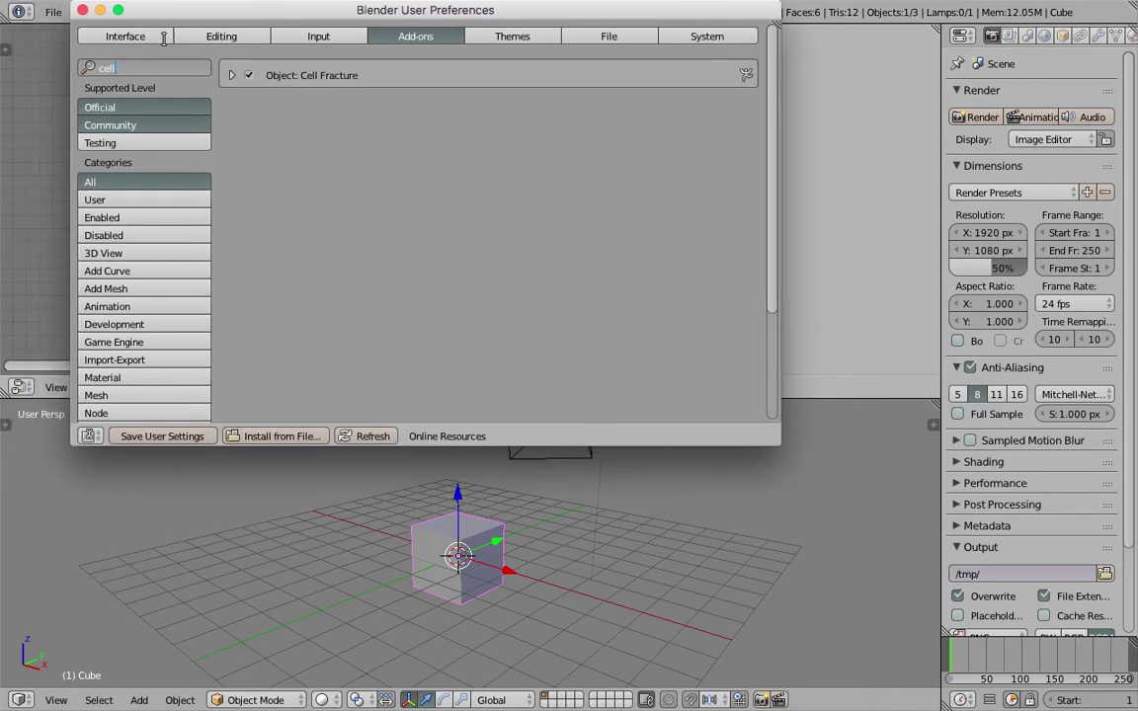
click(82, 11)
Return to the GitHub issue and review the Voronoi Tire Generator comment and the script parameter notes beneath it.
key(ctrl+Right)
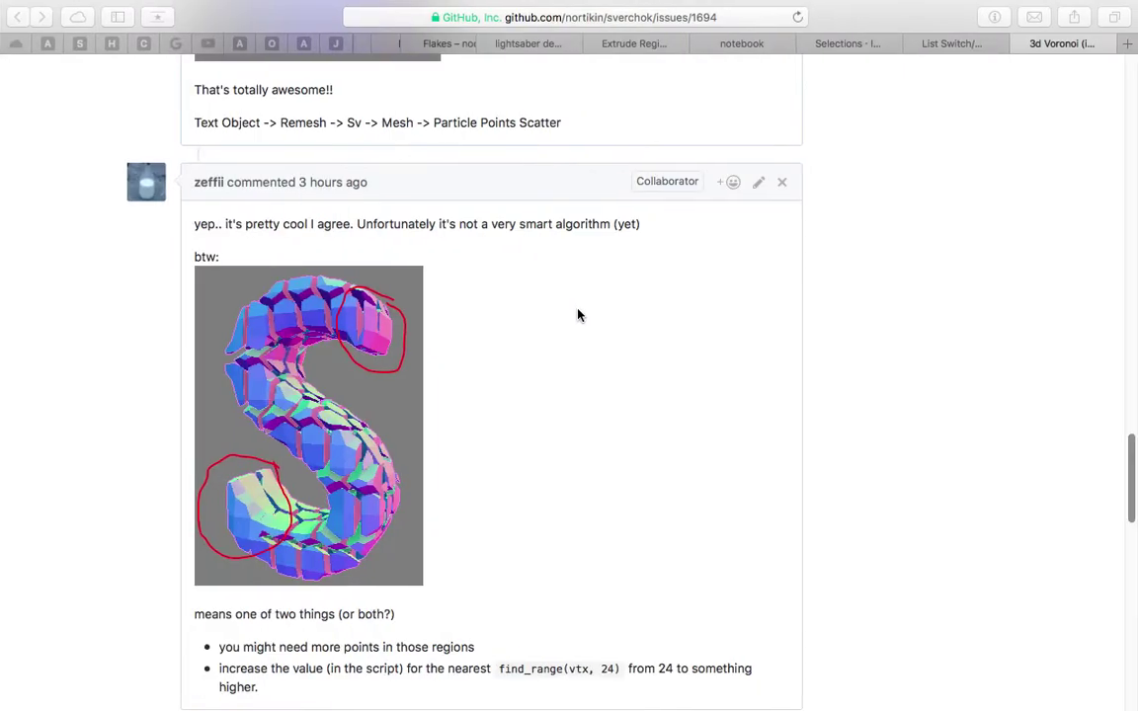
scroll(836, 510, down, 10)
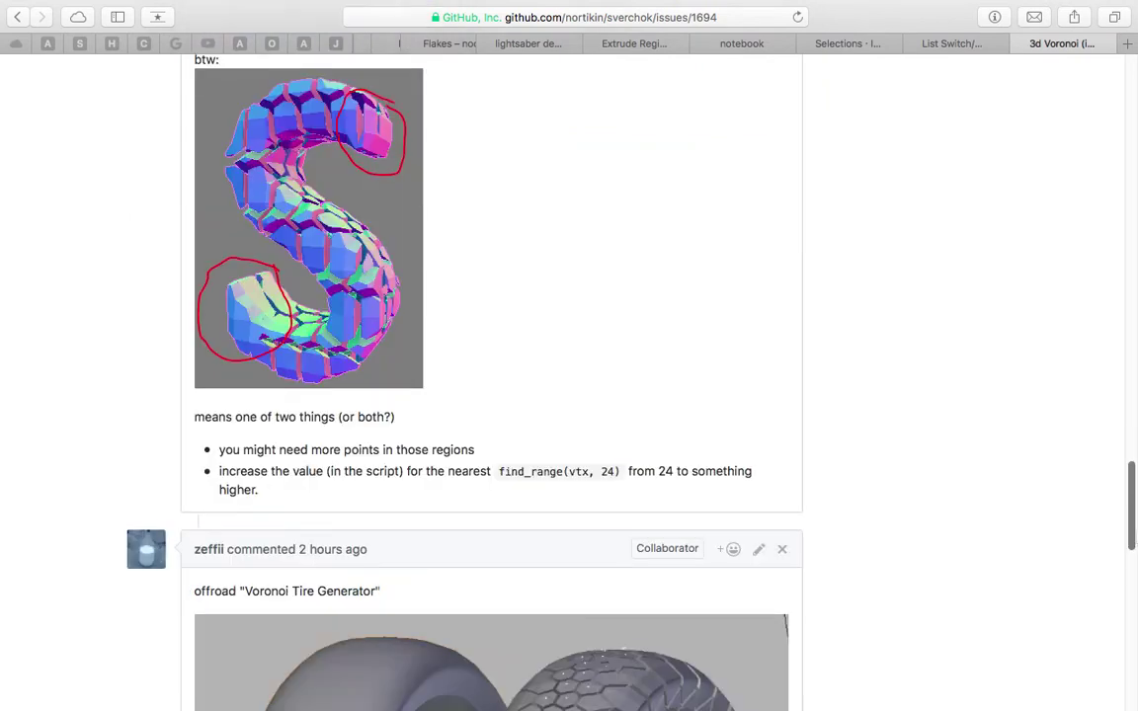
scroll(835, 510, down, 3)
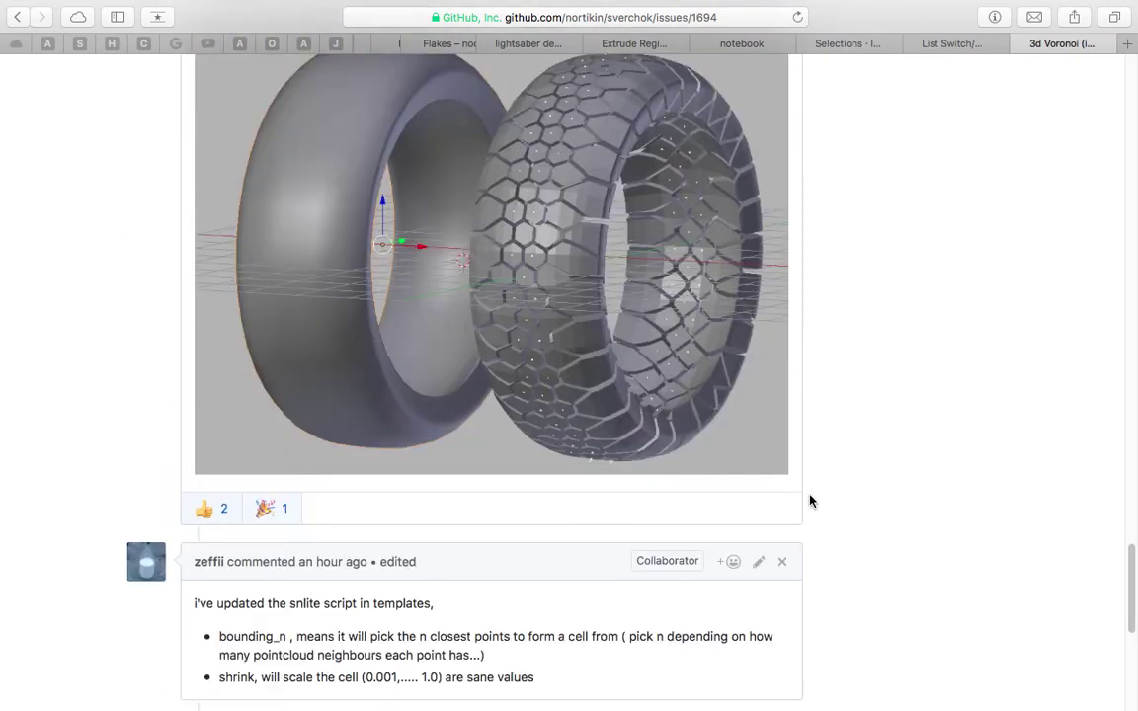
scroll(663, 435, down, 2)
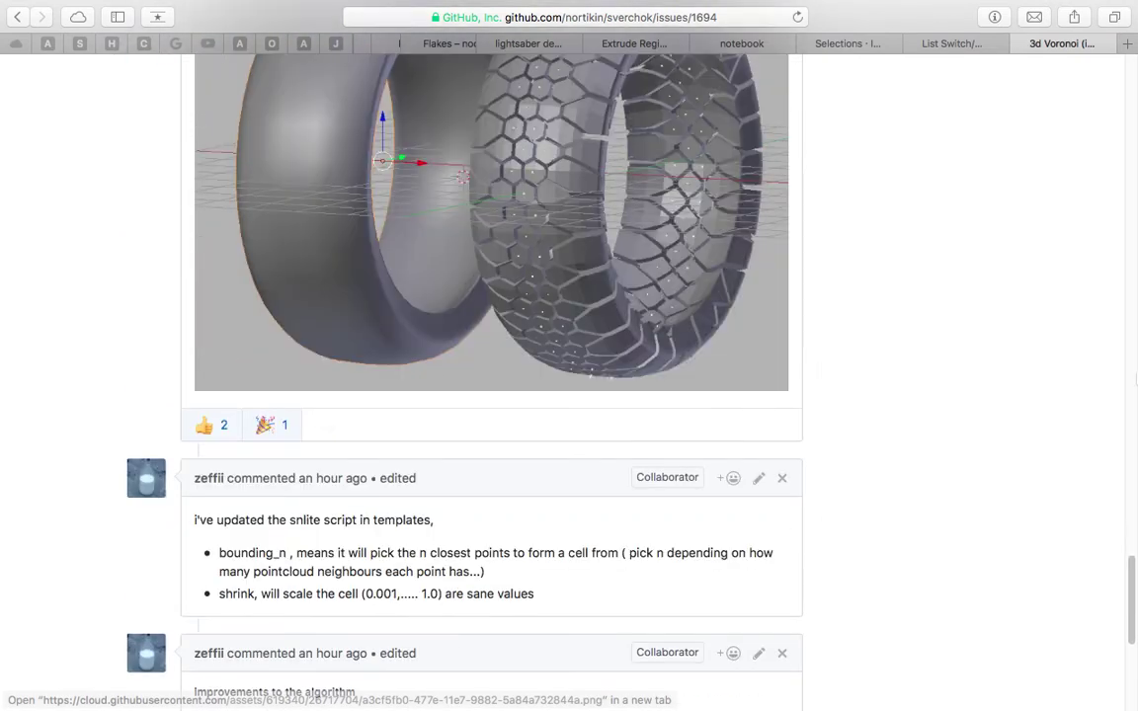
Copy the link of pointcloud_v_plane_GET_EDGES2_ygtbk_2017_06_01_14_53.zip from the opening post of the issue.
drag(1132, 375, 1129, 285)
scroll(624, 304, up, 7)
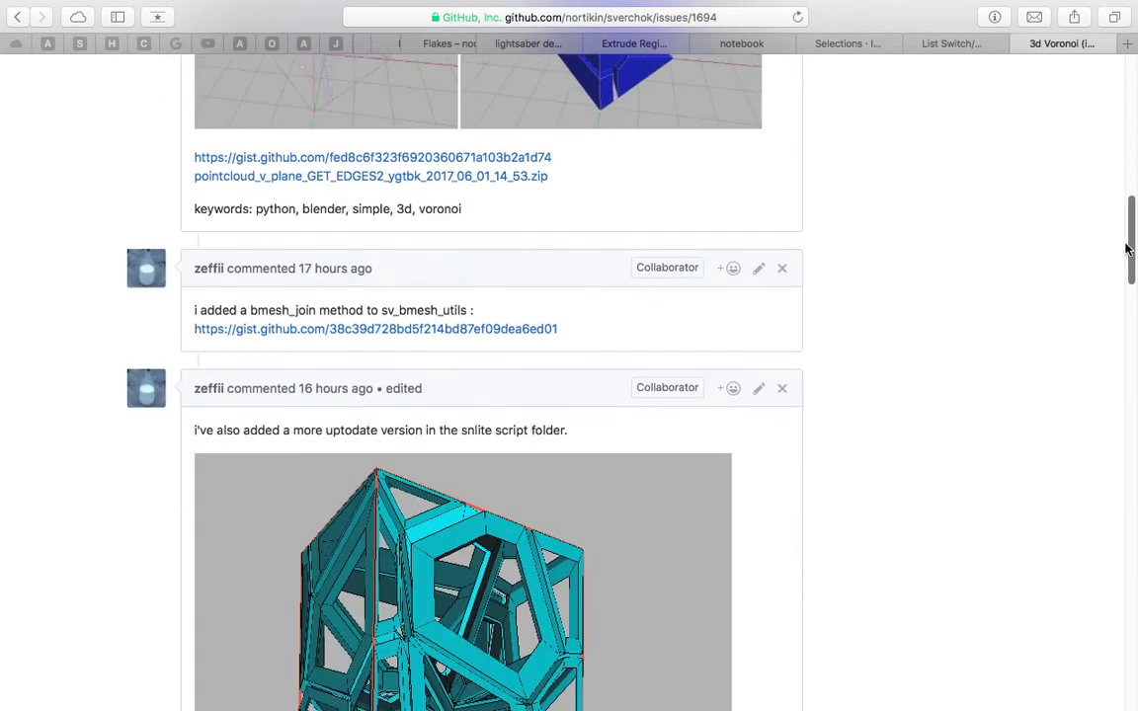
scroll(606, 364, up, 5)
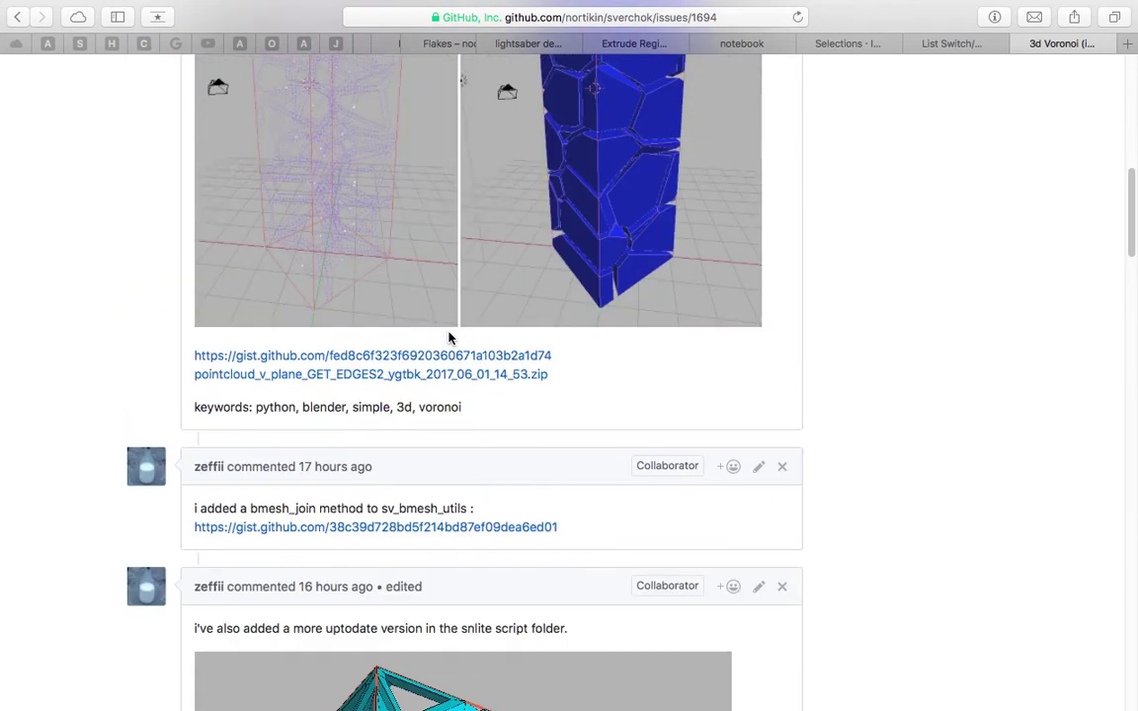
scroll(582, 388, down, 4)
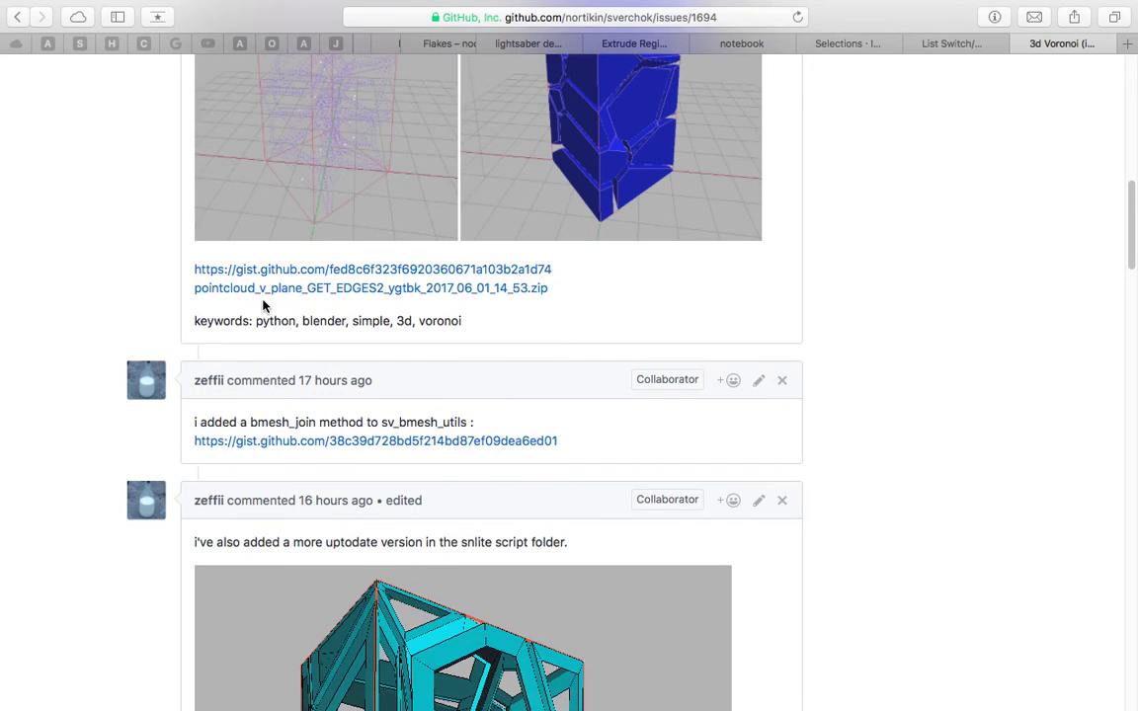
scroll(296, 301, up, 1)
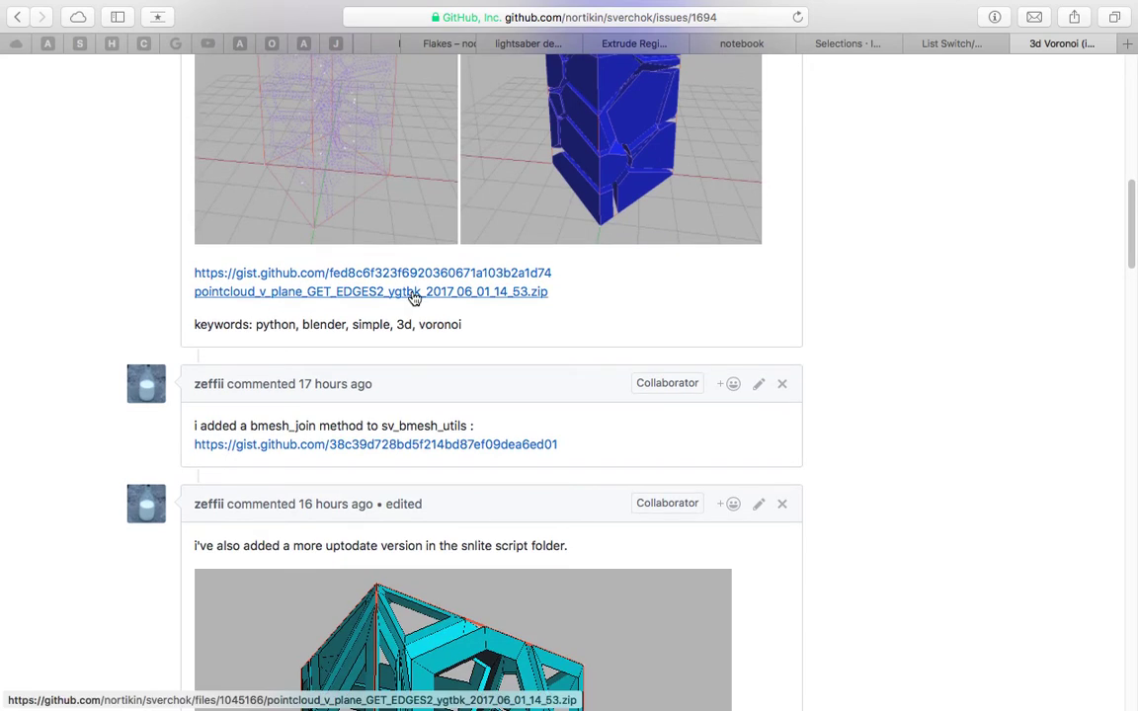
scroll(415, 298, up, 1)
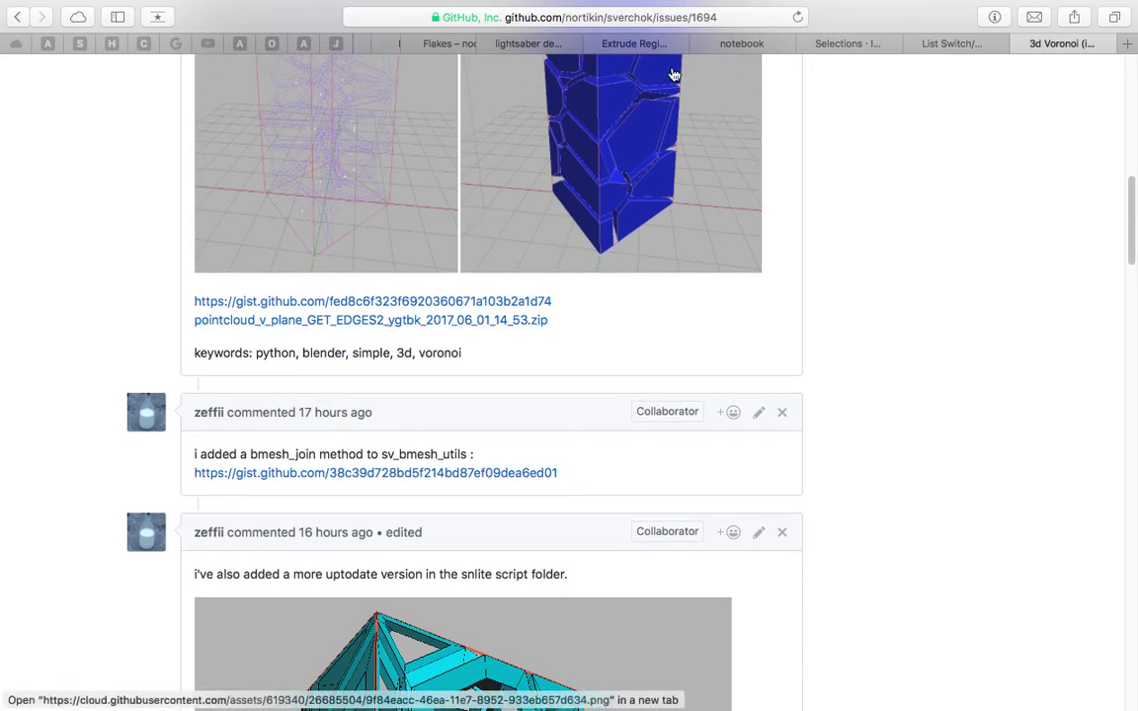
right_click(516, 307)
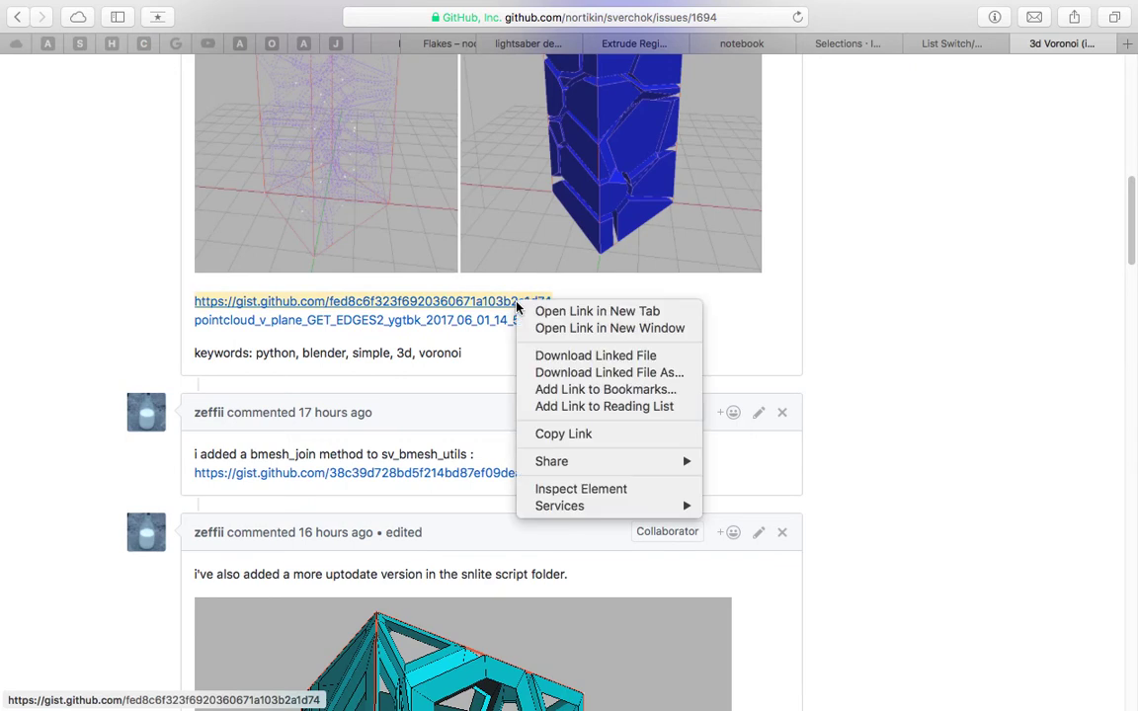
click(139, 293)
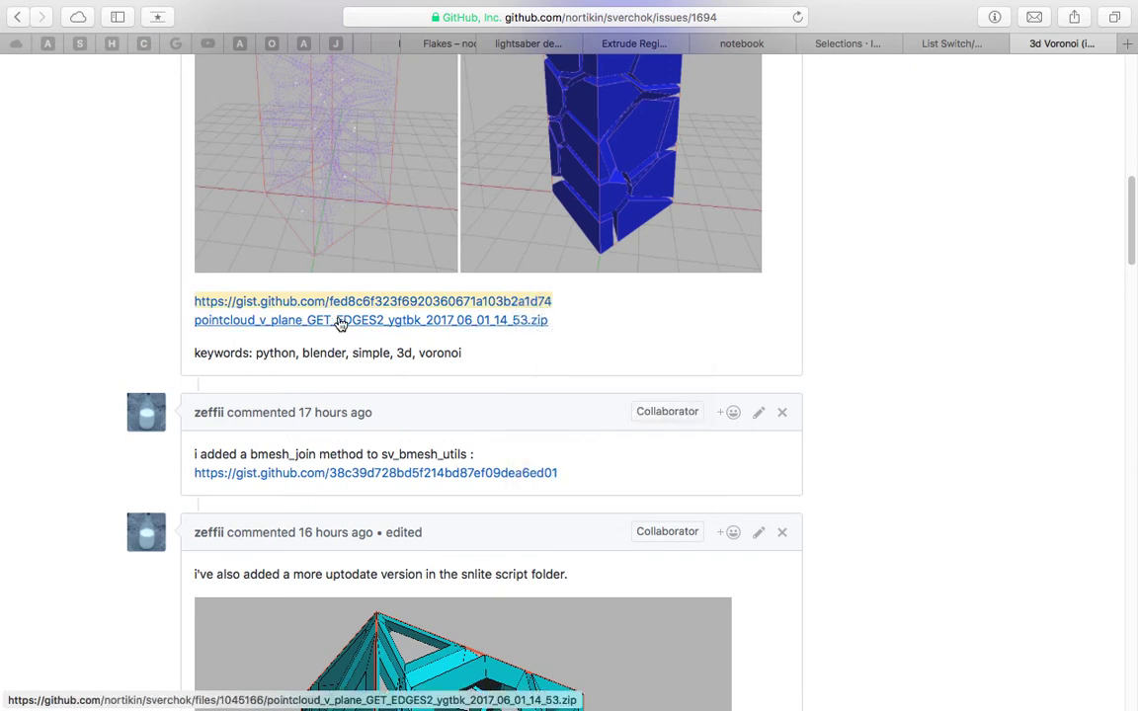
right_click(390, 325)
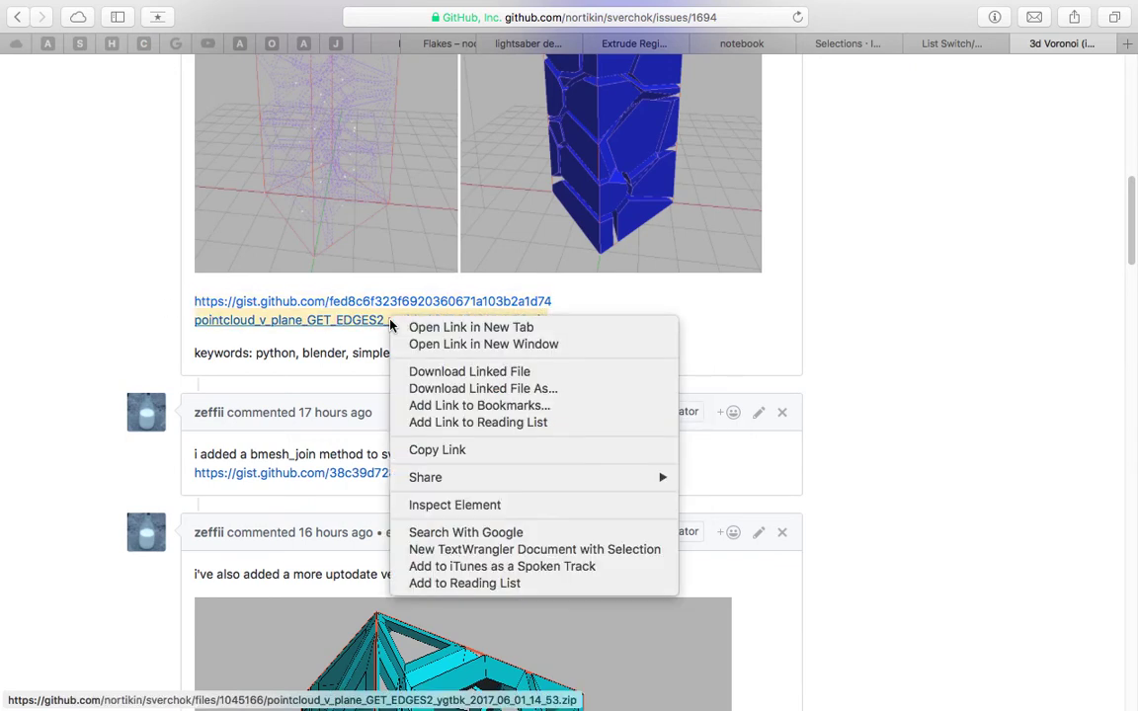
click(473, 451)
In Blender, create a new Sverchok node tree and load the example from the copied link with Load URL (zipped blend).
key(ctrl+Left)
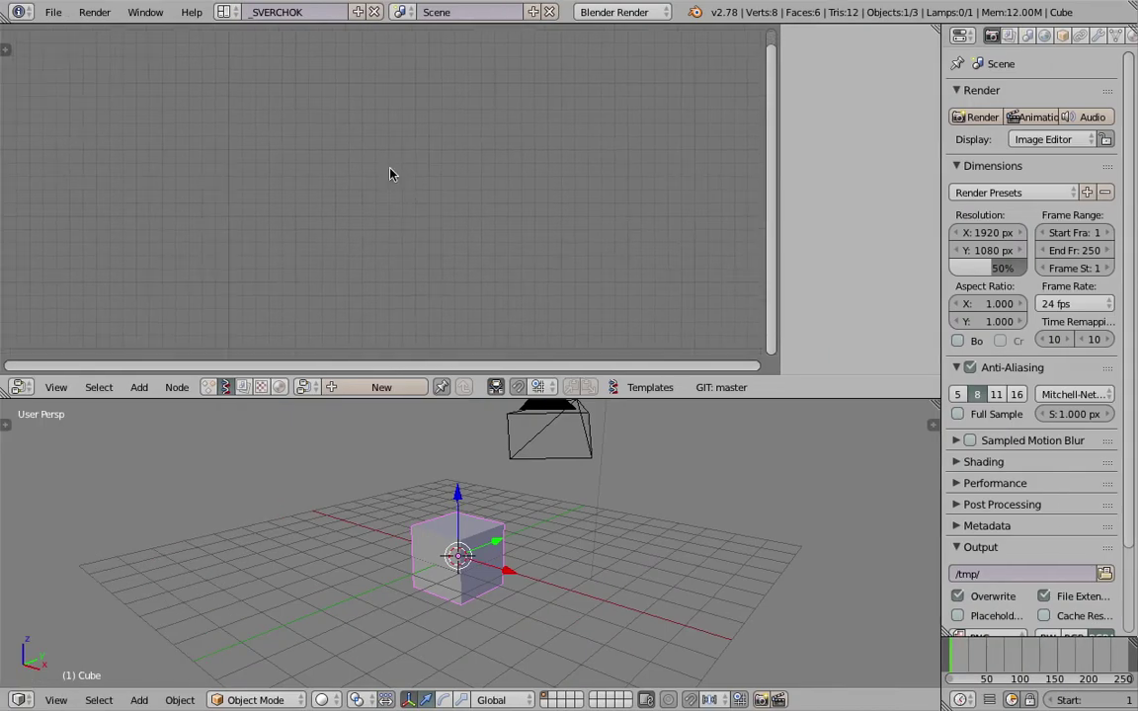
click(381, 388)
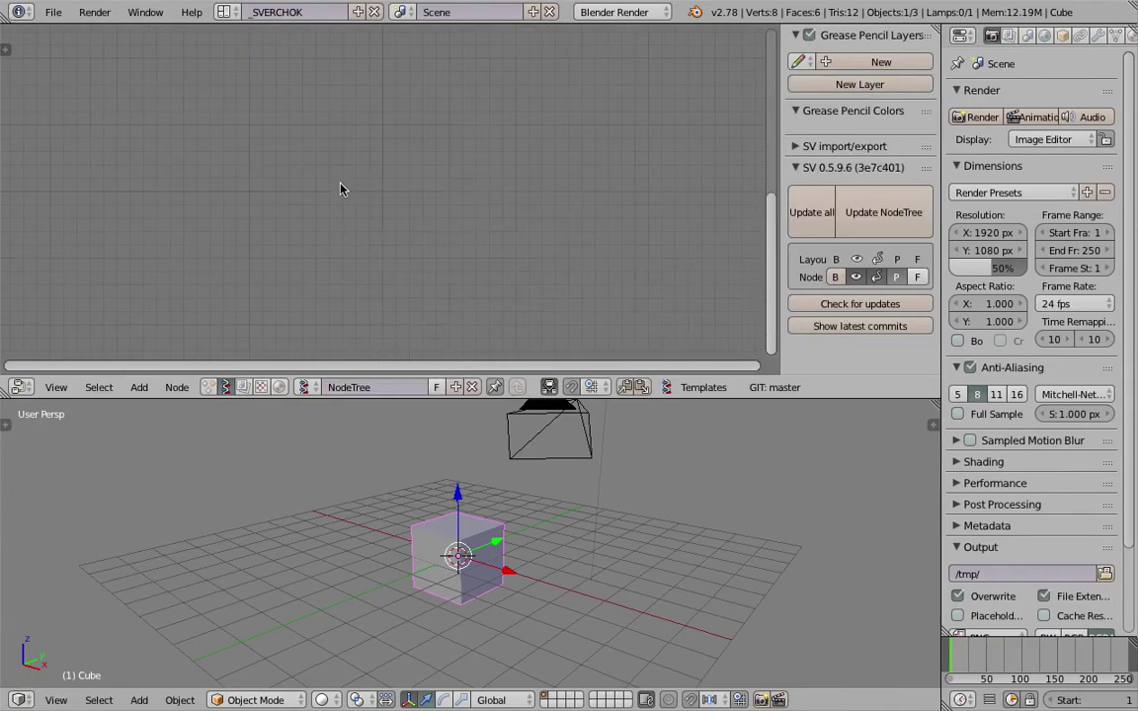
key(space)
text(zip)
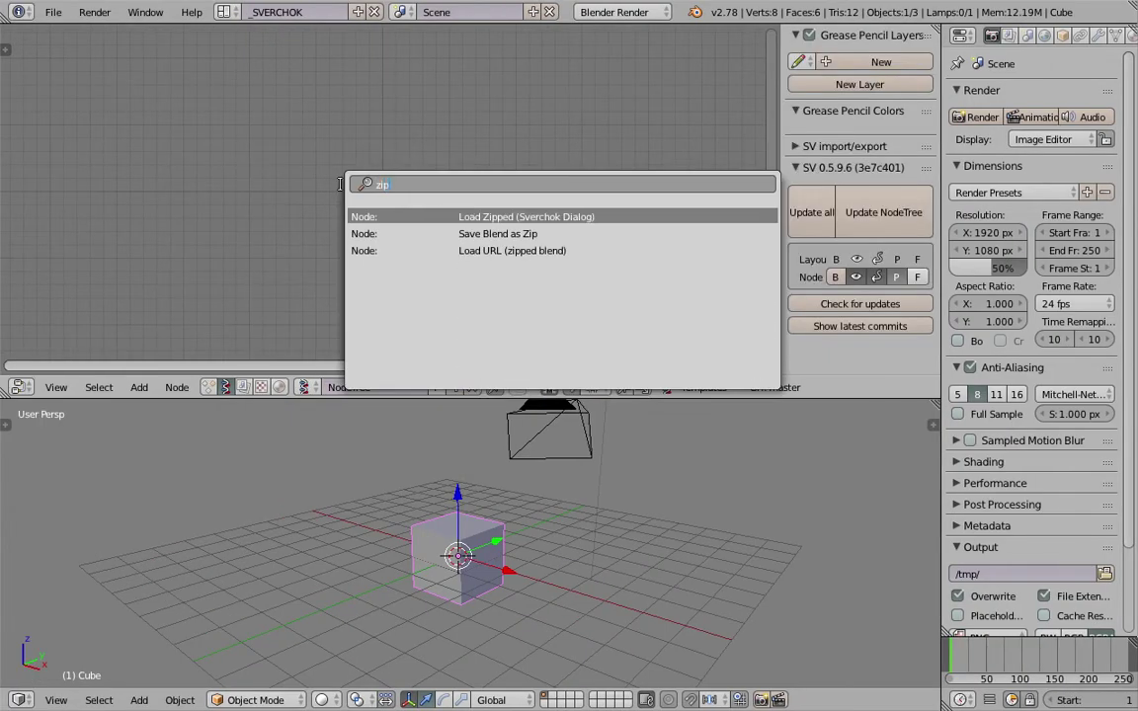
key(Down)
key(Down)
key(Up)
key(Up)
key(Down)
key(Down)
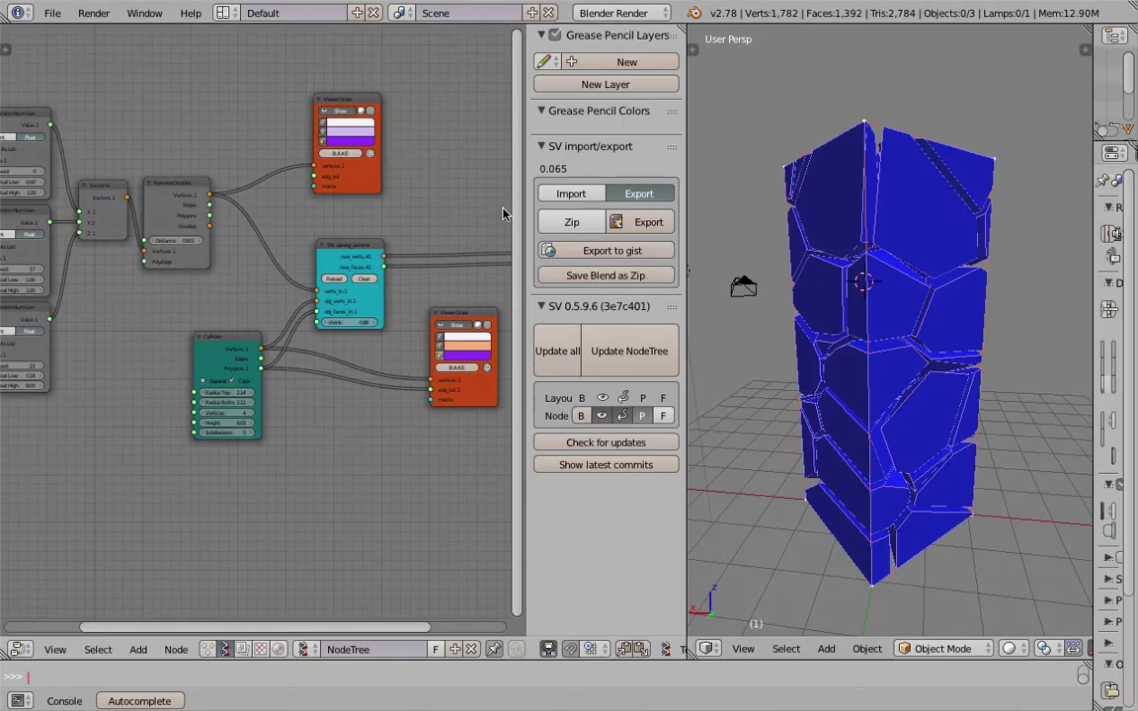
Hide the node editor's properties sidebar and fit the whole loaded node tree in view.
middle_drag(817, 222, 780, 302)
key(Home)
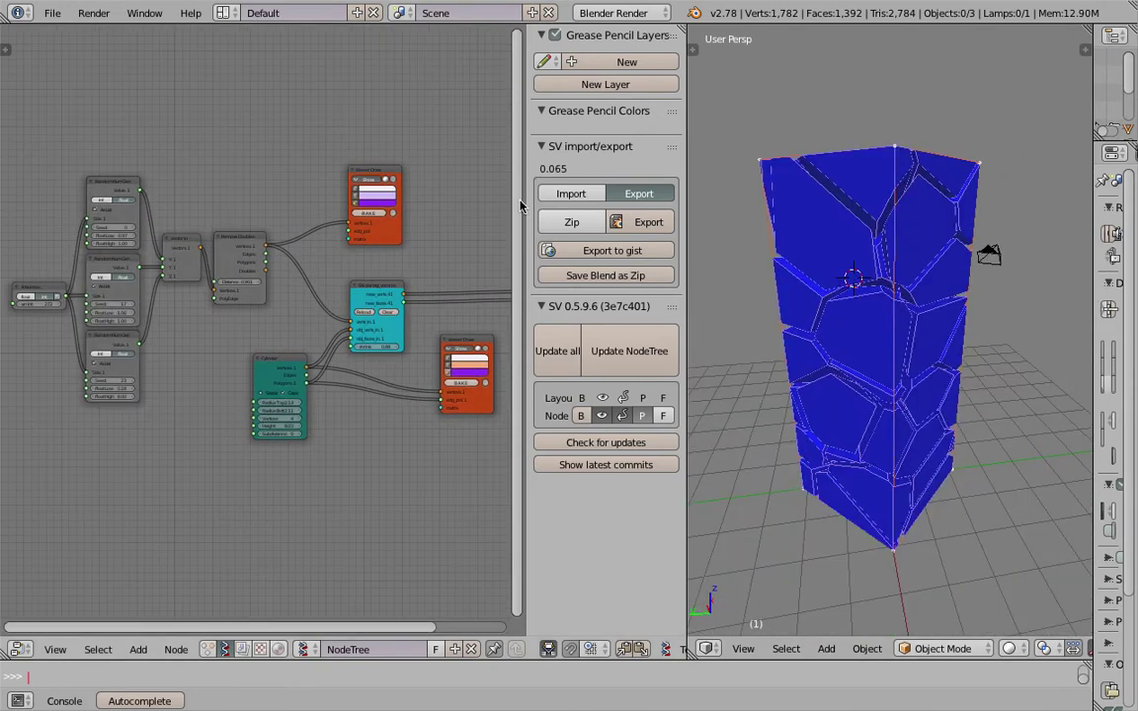
key(n)
key(Home)
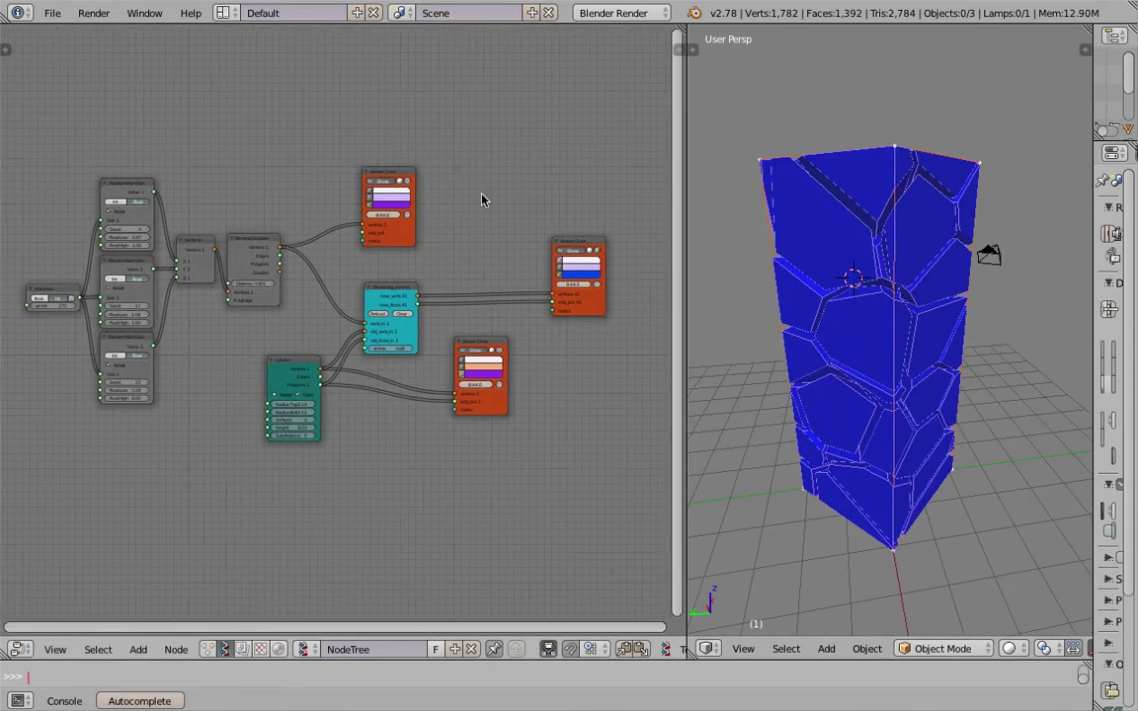
Move the Viewer Draw node fed by the Cylinder slightly downward and inspect the danzig_voronoi script node up close.
middle_drag(746, 270, 868, 305)
scroll(347, 350, up, 1)
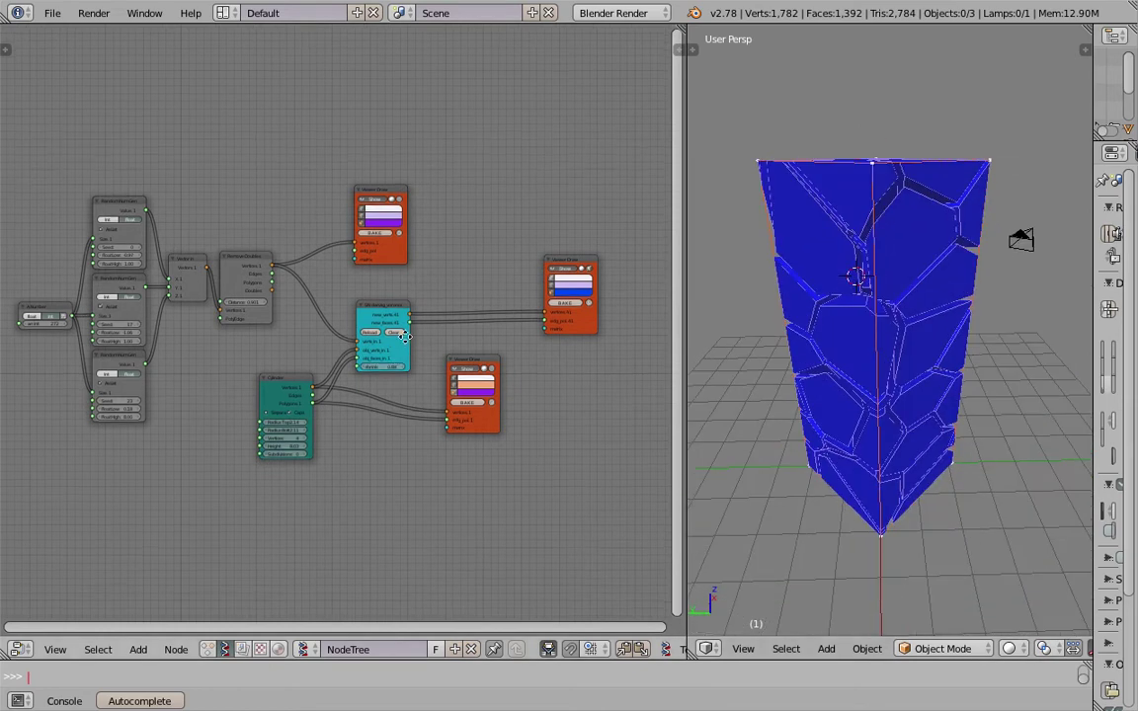
mouse_move(345, 351)
middle_down()
mouse_move(371, 338)
mouse_move(347, 331)
middle_up()
middle_drag(552, 322, 540, 321)
drag(495, 345, 494, 362)
middle_drag(435, 322, 353, 314)
scroll(296, 268, up, 2)
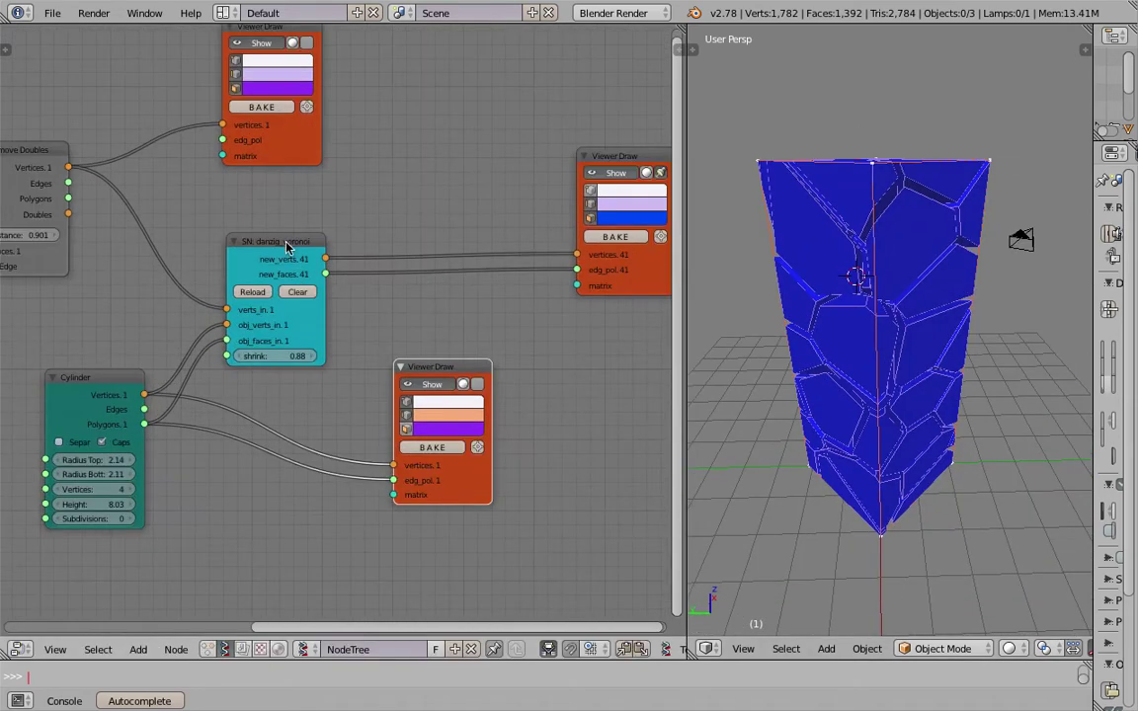
Split the node editor horizontally, make the upper area a Text Editor and open the danzig_voronoi script in it.
scroll(318, 279, up, 1)
drag(313, 272, 341, 265)
scroll(226, 219, up, 1)
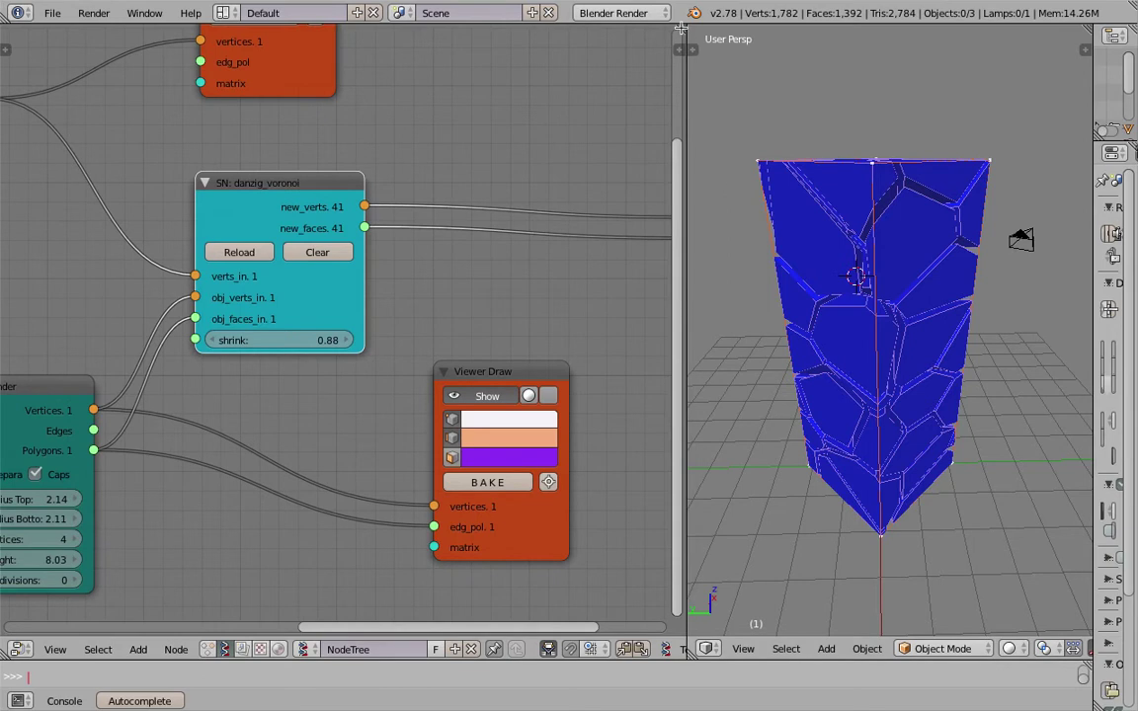
drag(668, 28, 645, 288)
click(18, 290)
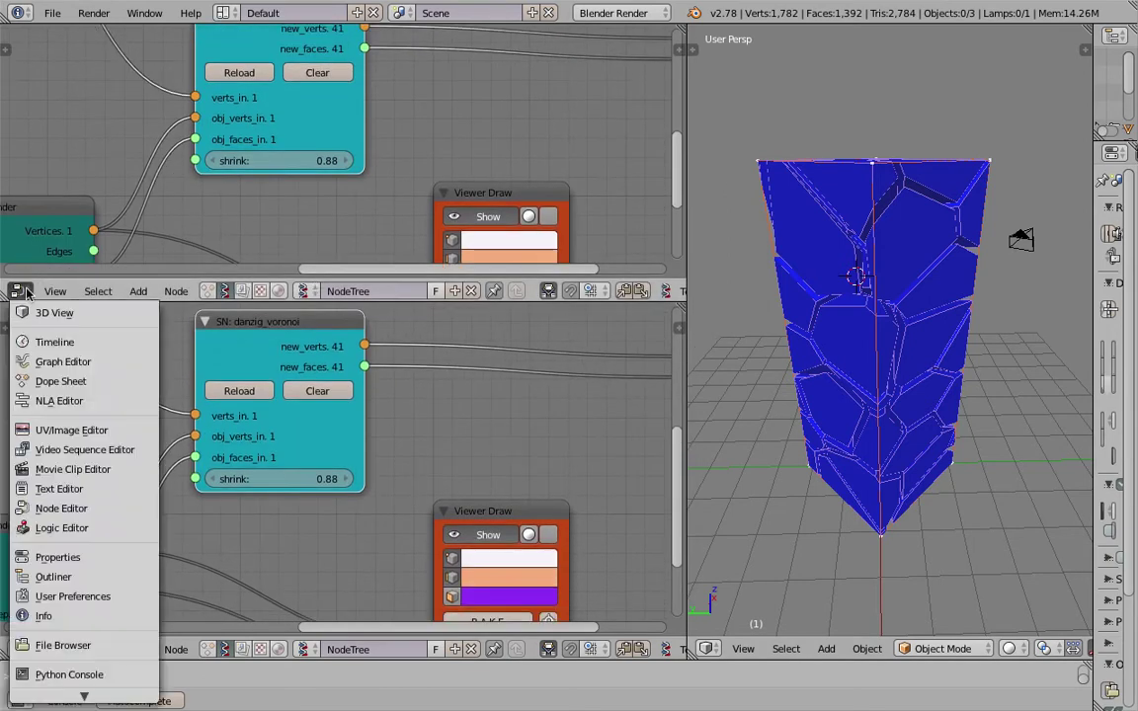
click(85, 489)
click(273, 290)
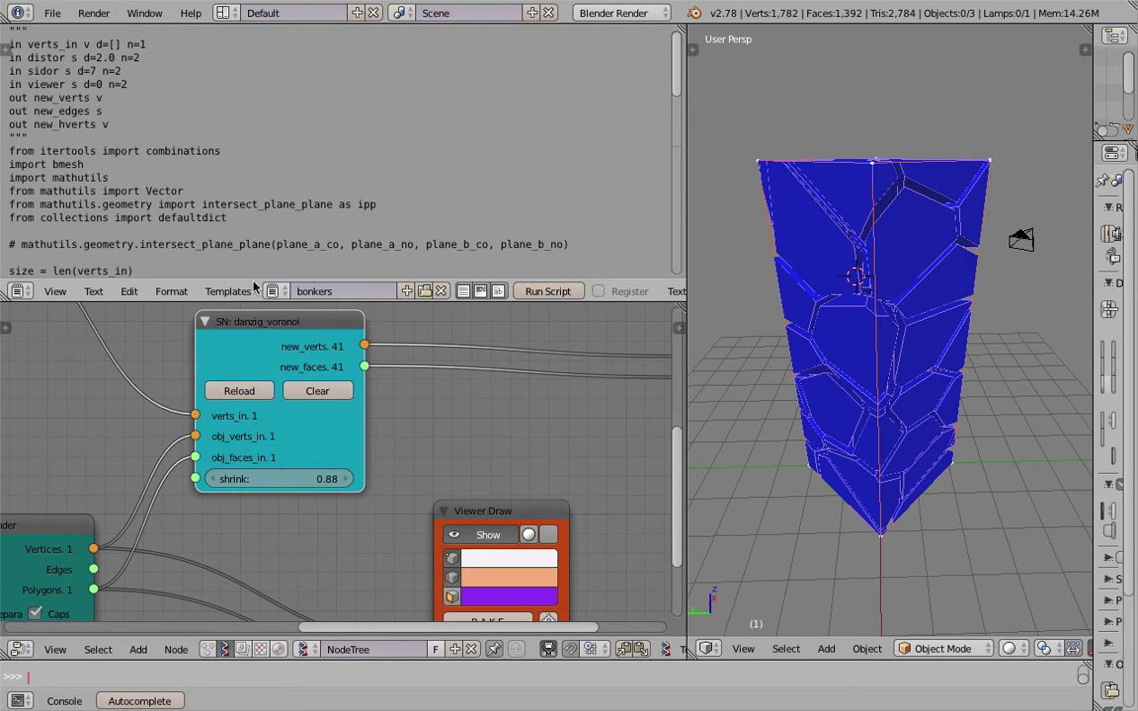
click(275, 291)
click(296, 337)
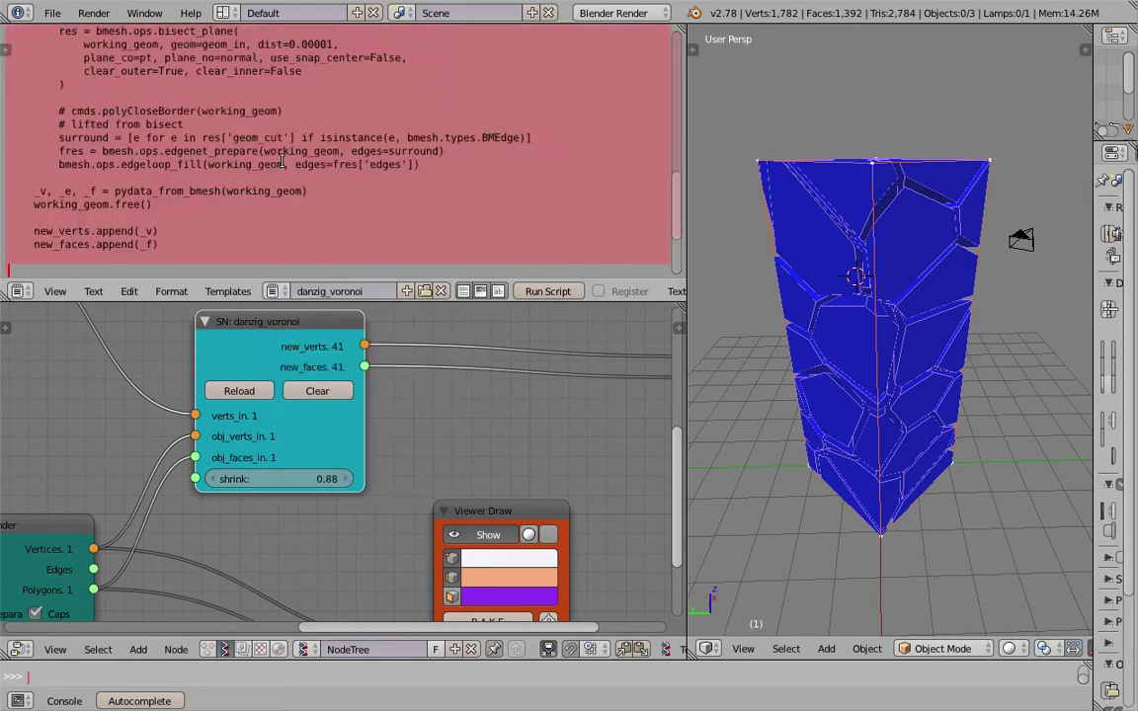
Turn on line numbers and syntax highlighting for the script and examine its input and output declarations and imports.
scroll(440, 125, up, 10)
scroll(445, 245, down, 2)
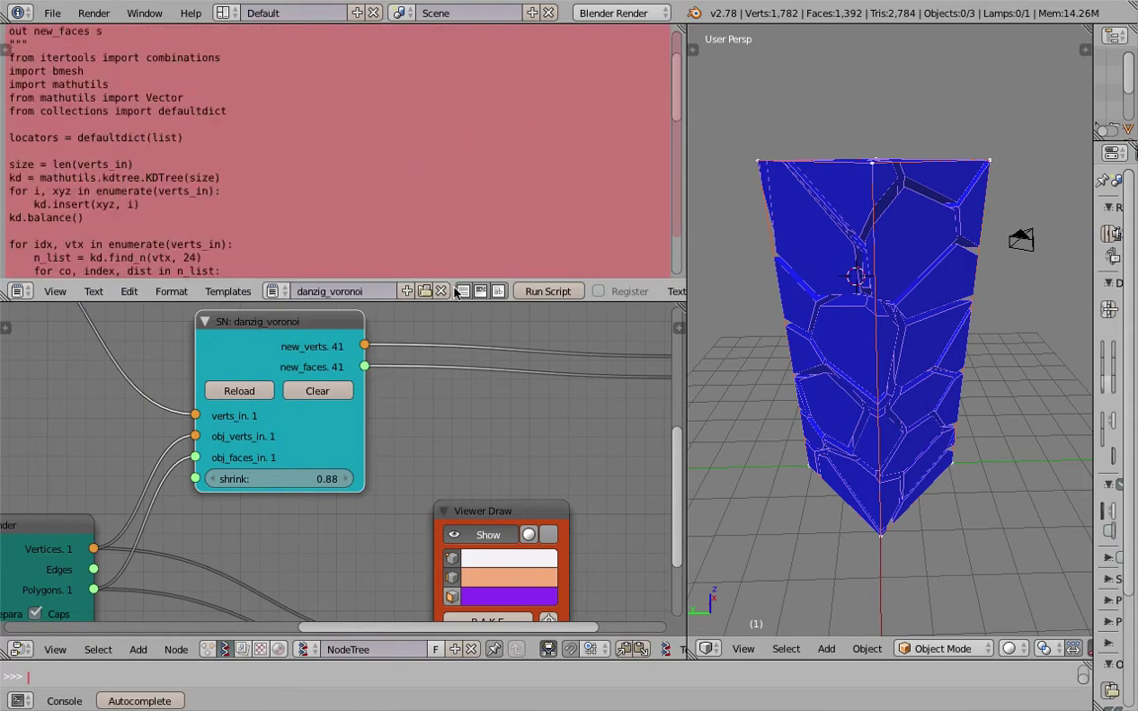
click(461, 291)
scroll(84, 170, down, 10)
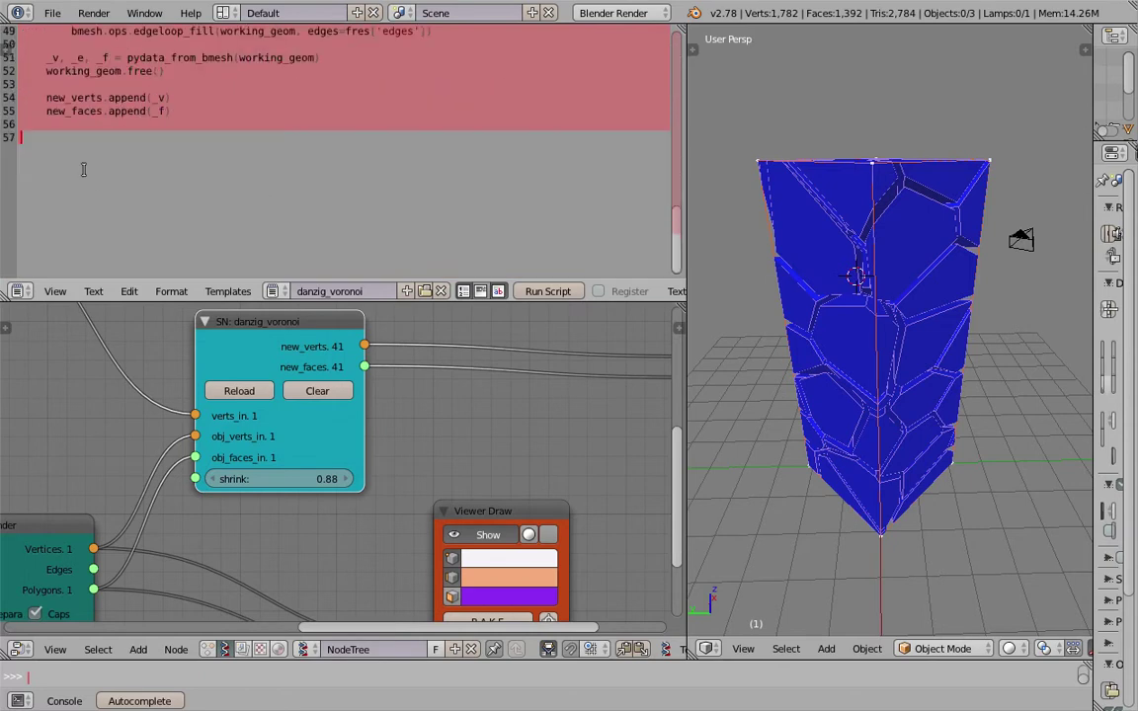
scroll(84, 170, up, 12)
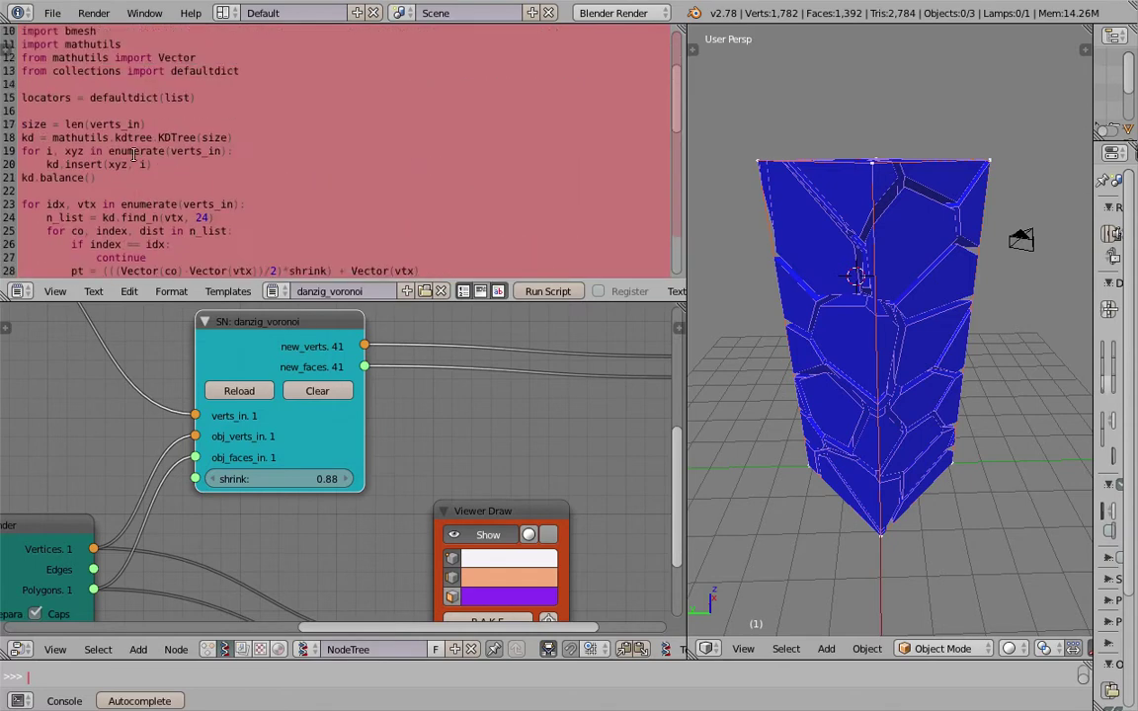
scroll(128, 154, up, 3)
click(91, 131)
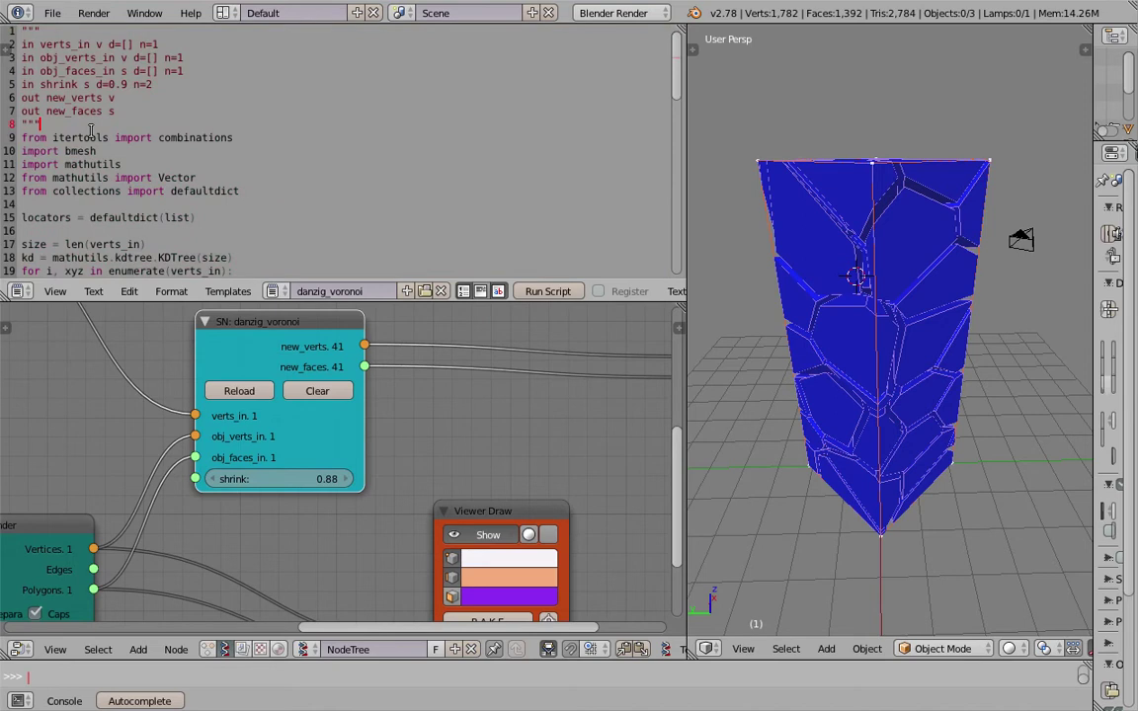
drag(58, 118, 96, 158)
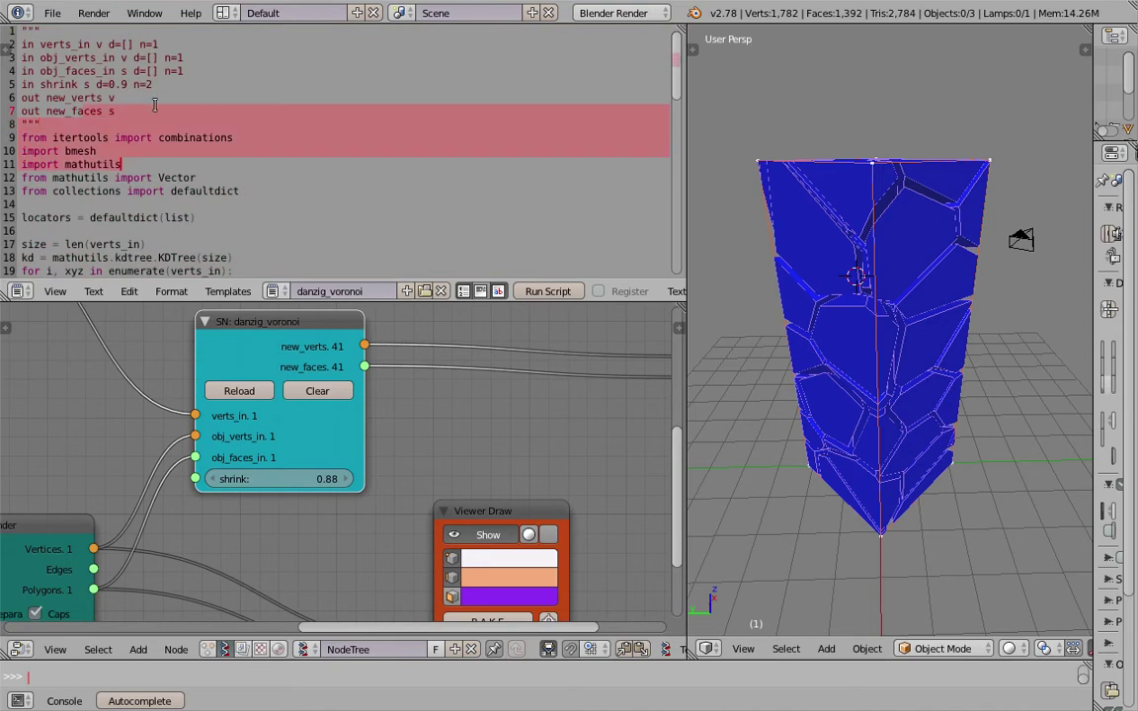
scroll(275, 106, down, 1)
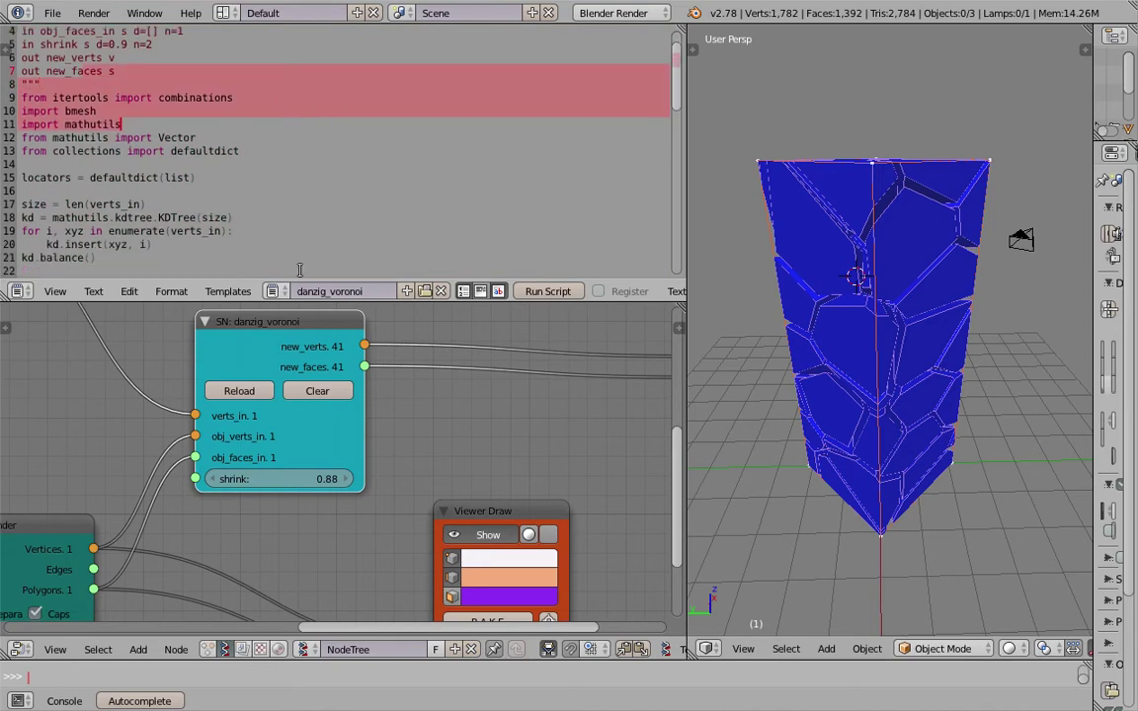
Reduce the height of the text editor area and widen the node editor slightly to give the node tree more room.
scroll(440, 361, down, 3)
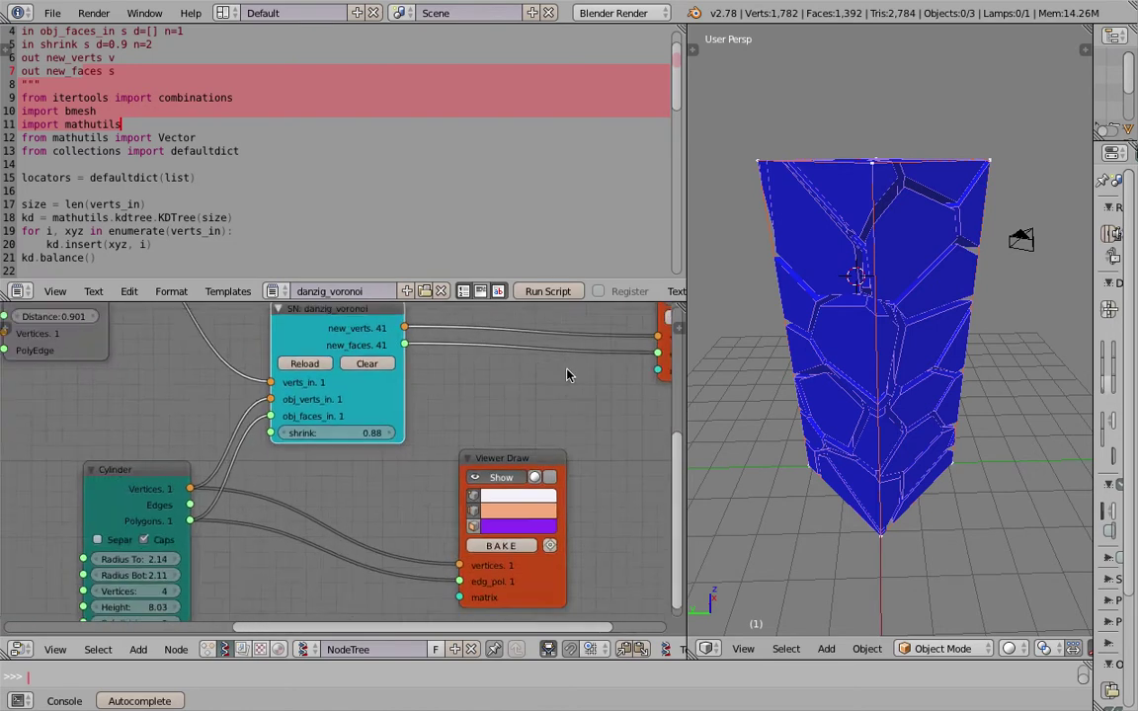
drag(570, 280, 570, 174)
drag(688, 395, 704, 395)
scroll(812, 406, down, 2)
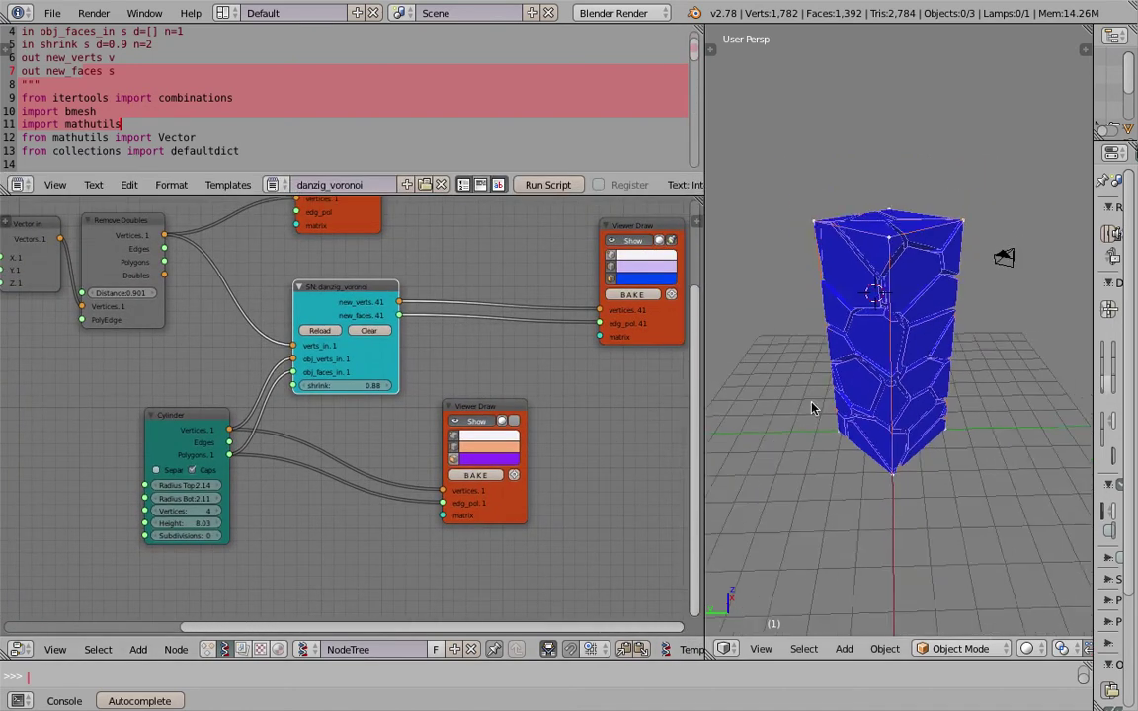
middle_drag(812, 405, 775, 427)
scroll(237, 363, up, 2)
mouse_move(227, 357)
middle_down()
mouse_move(306, 390)
mouse_move(299, 406)
mouse_move(246, 398)
middle_up()
scroll(299, 405, down, 2)
Move the danzig_voronoi output's Viewer Draw closer and hide it, and show the Viewer Draw of the Remove Doubles points.
drag(611, 307, 552, 294)
click(539, 306)
click(540, 309)
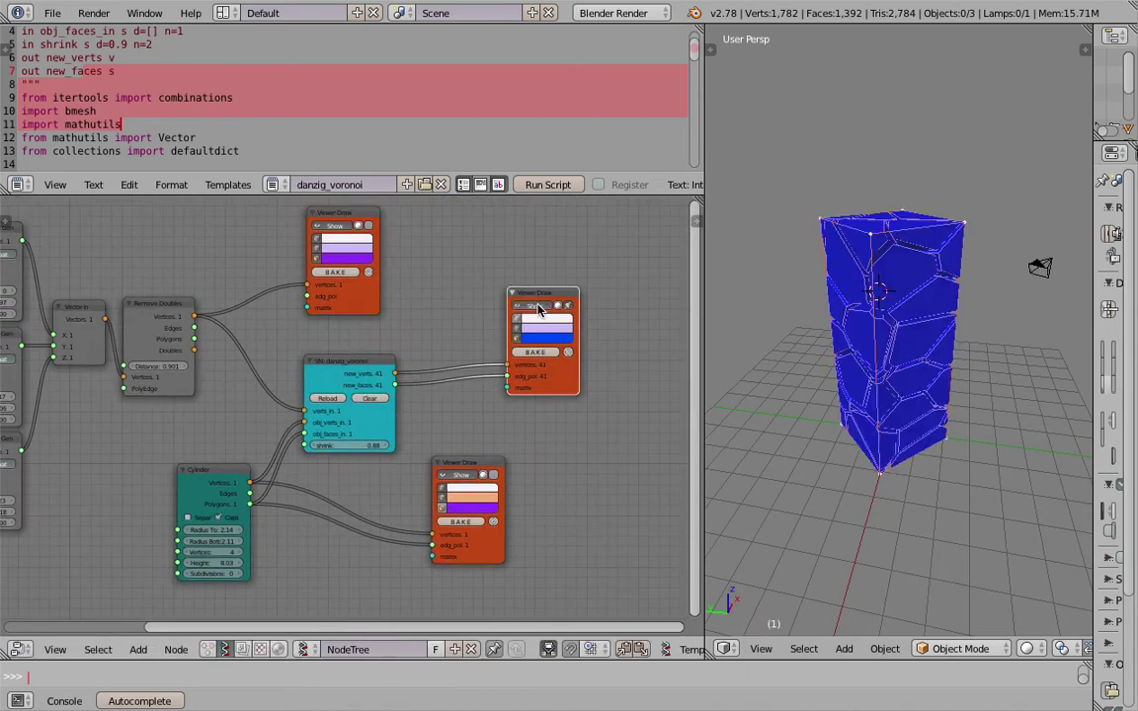
click(510, 307)
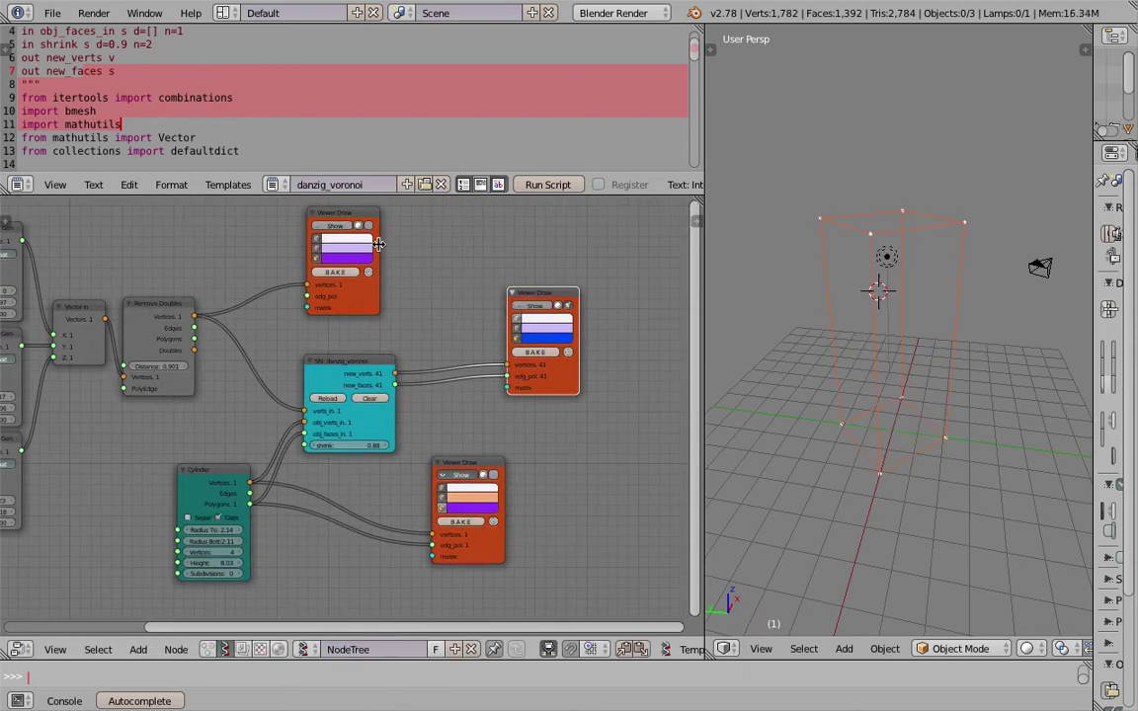
click(341, 227)
mouse_move(741, 306)
middle_down()
mouse_move(716, 302)
mouse_move(825, 333)
mouse_move(785, 329)
middle_up()
scroll(353, 281, up, 3)
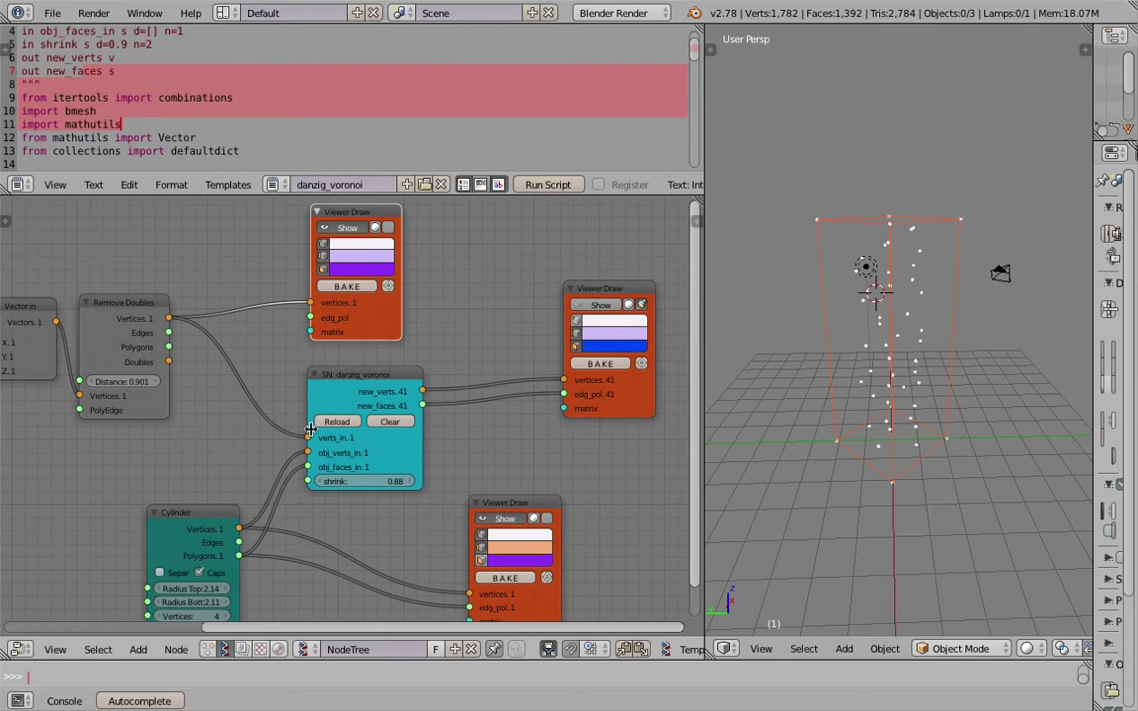
scroll(310, 429, up, 1)
Rearrange the Cylinder node, its Viewer Draw and the danzig_voronoi node closer together.
drag(197, 525, 178, 483)
middle_drag(303, 495, 327, 443)
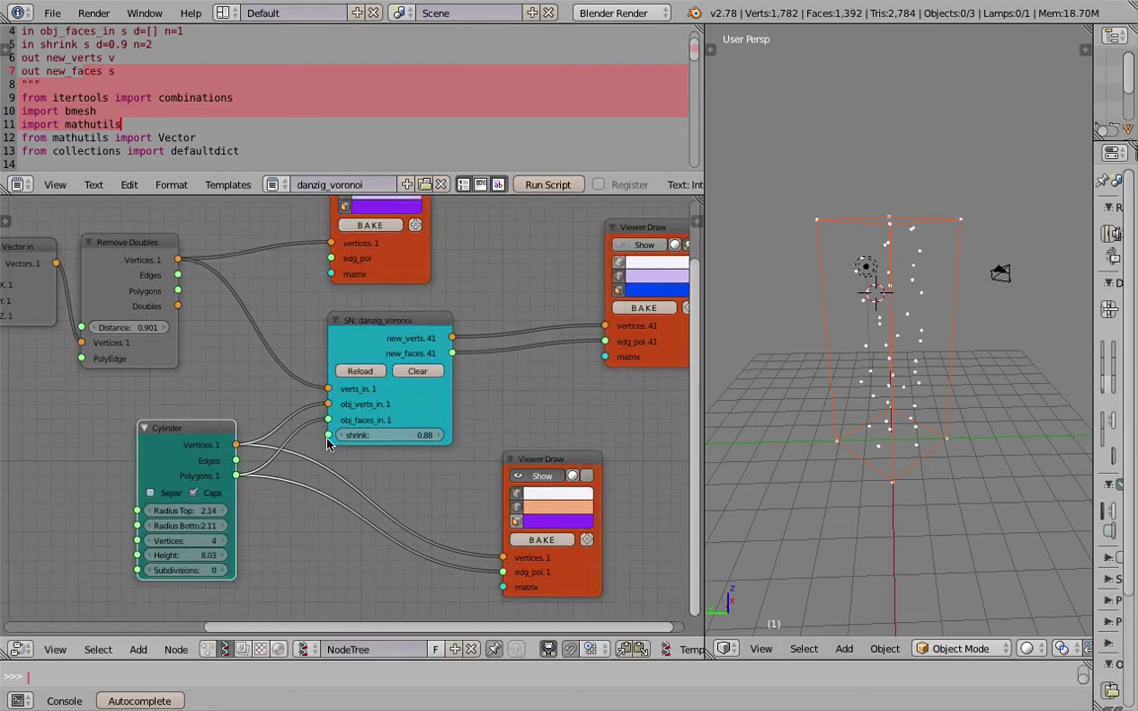
drag(158, 427, 176, 433)
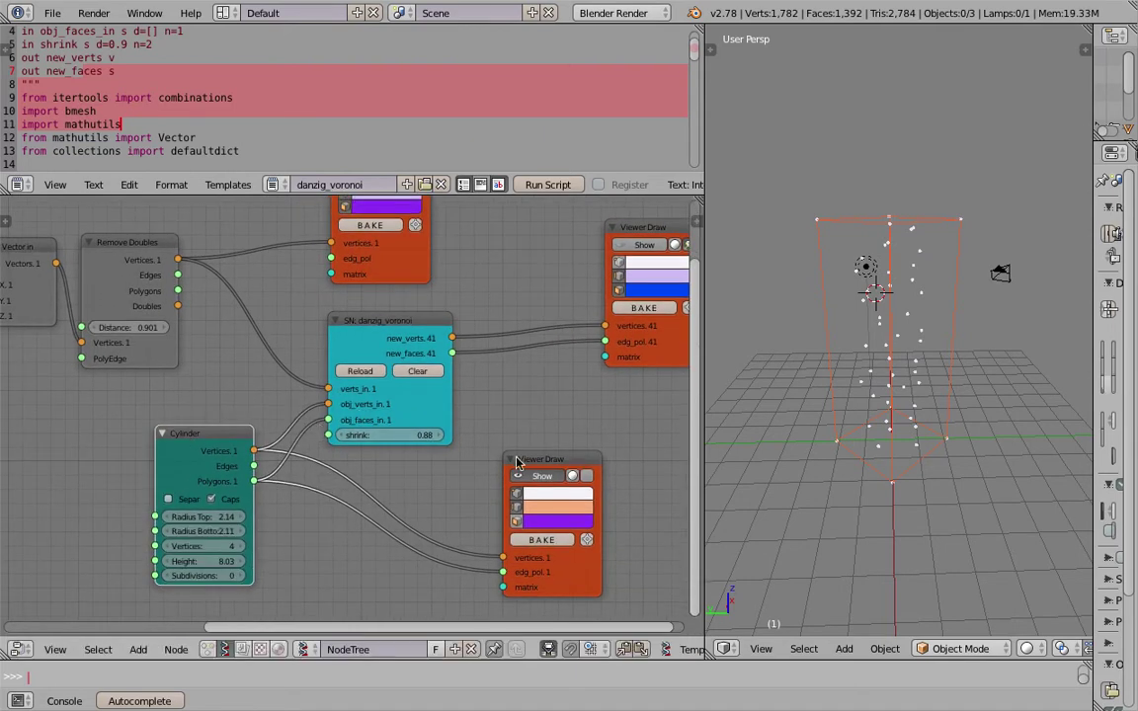
drag(523, 461, 467, 455)
drag(399, 331, 378, 327)
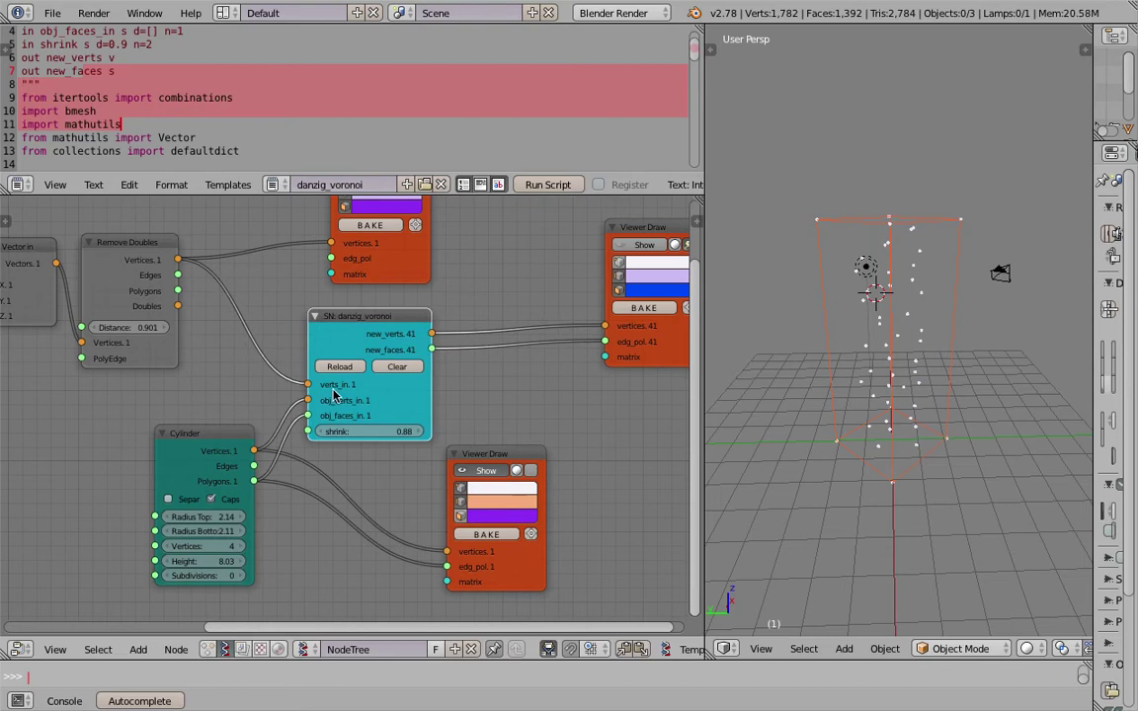
Toggle the display of the Cylinder's Viewer Draw repeatedly, leave it hidden and reposition the node below danzig_voronoi.
middle_drag(888, 346, 810, 306)
drag(487, 454, 511, 415)
middle_drag(511, 415, 505, 427)
click(517, 442)
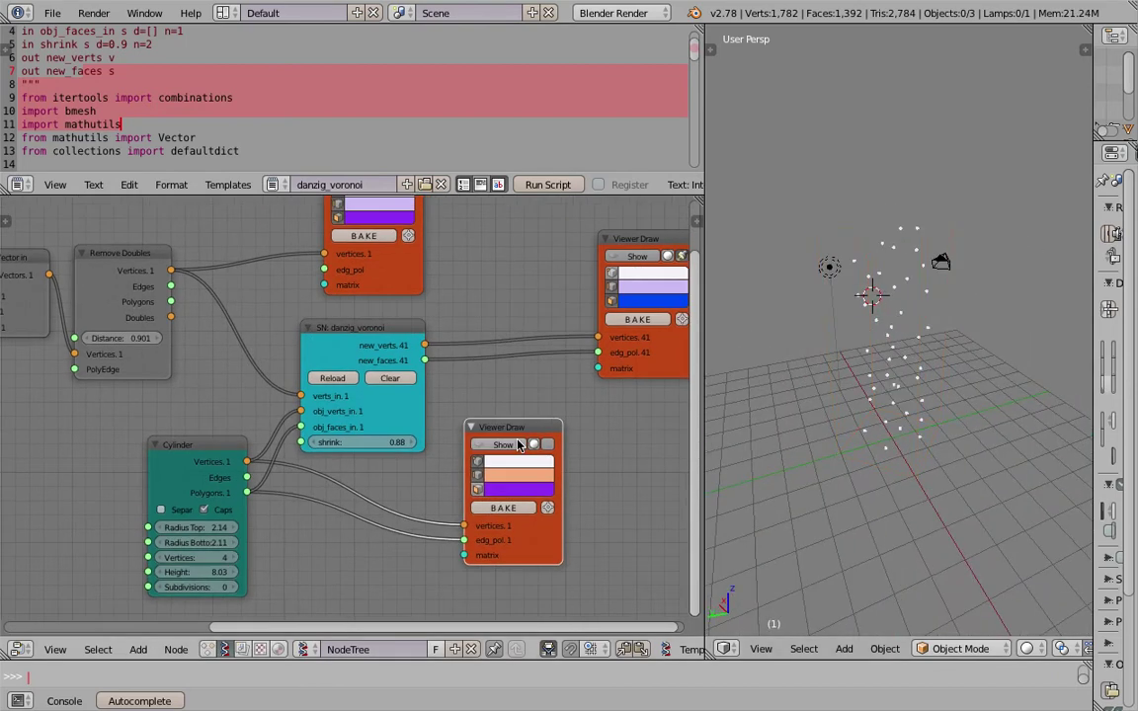
click(517, 443)
click(515, 443)
click(512, 446)
click(513, 446)
click(514, 445)
click(513, 444)
drag(509, 428, 492, 461)
Show the Voronoi cells' Viewer Draw again and set the danzig_voronoi shrink to 0.82.
middle_drag(518, 410, 466, 459)
click(578, 302)
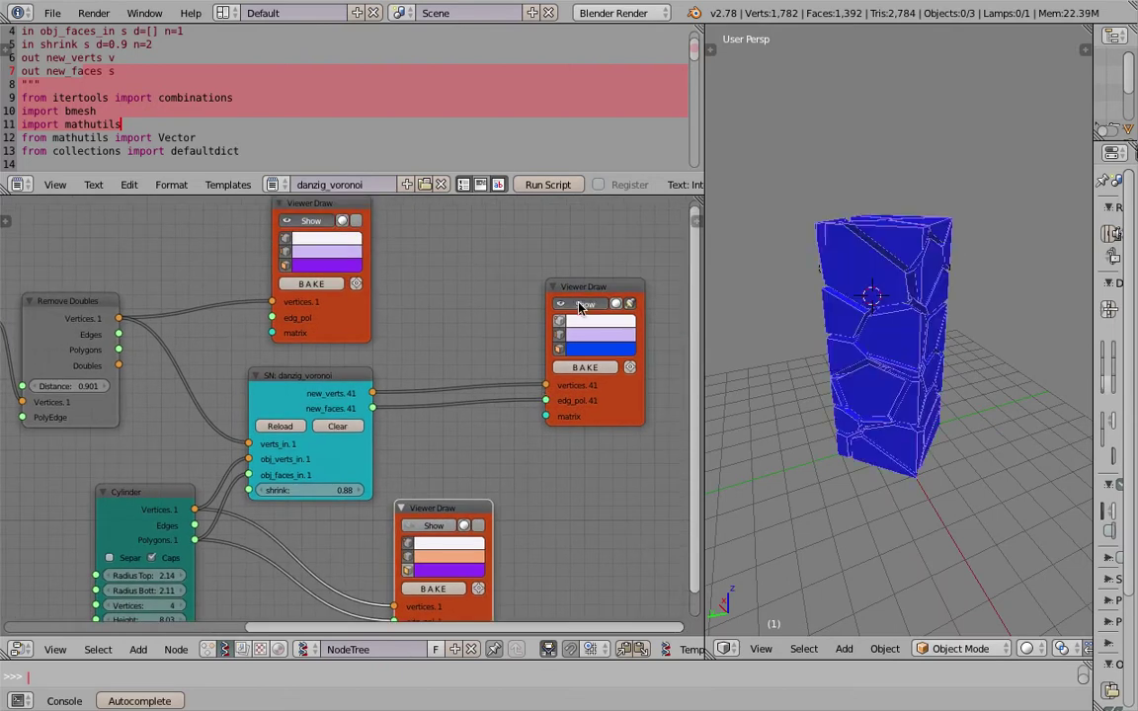
mouse_move(873, 302)
middle_down()
mouse_move(810, 305)
mouse_move(829, 311)
middle_up()
middle_drag(312, 466, 353, 453)
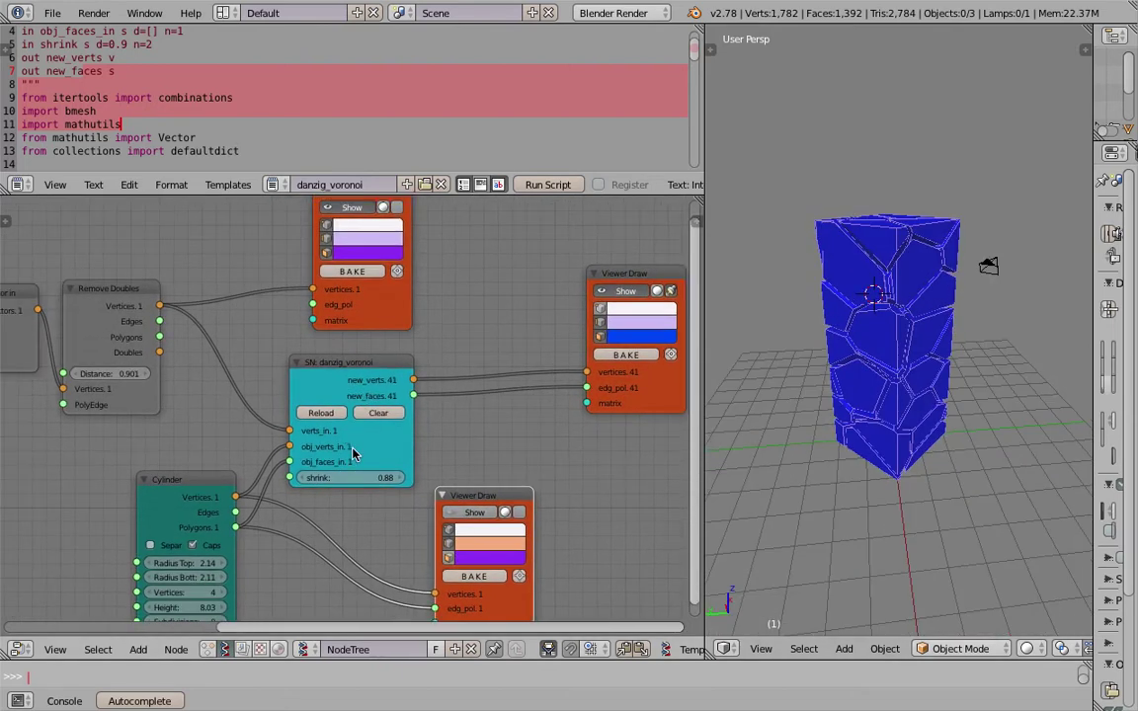
mouse_move(348, 478)
mouse_down()
mouse_move(371, 478)
mouse_move(345, 477)
mouse_up()
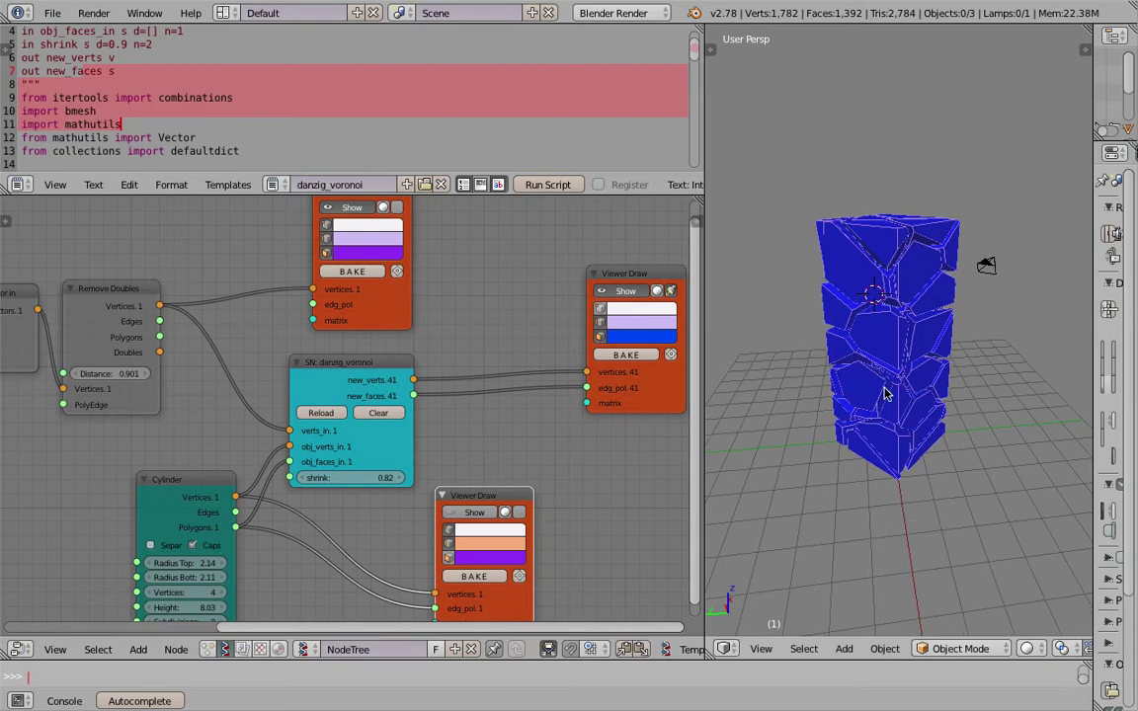
Set the integer in the A Number node that feeds the random generators to 20.
middle_drag(886, 391, 902, 389)
middle_drag(435, 355, 572, 370)
middle_drag(248, 394, 475, 395)
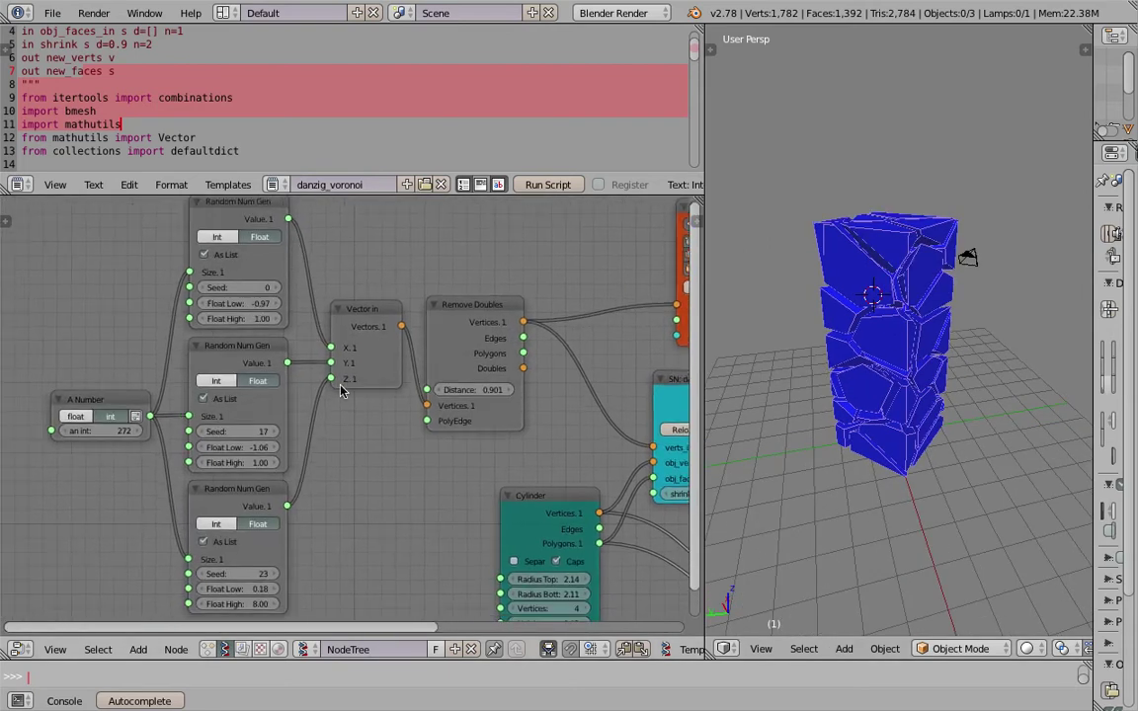
middle_drag(161, 439, 168, 428)
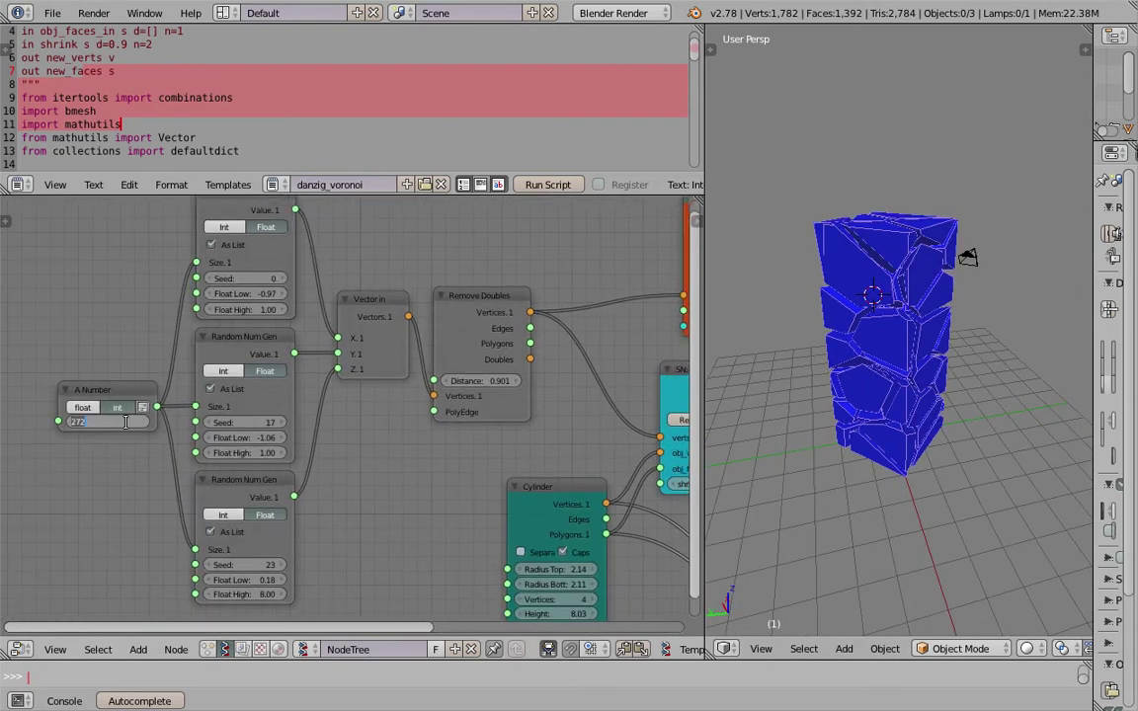
text(20)
key(Return)
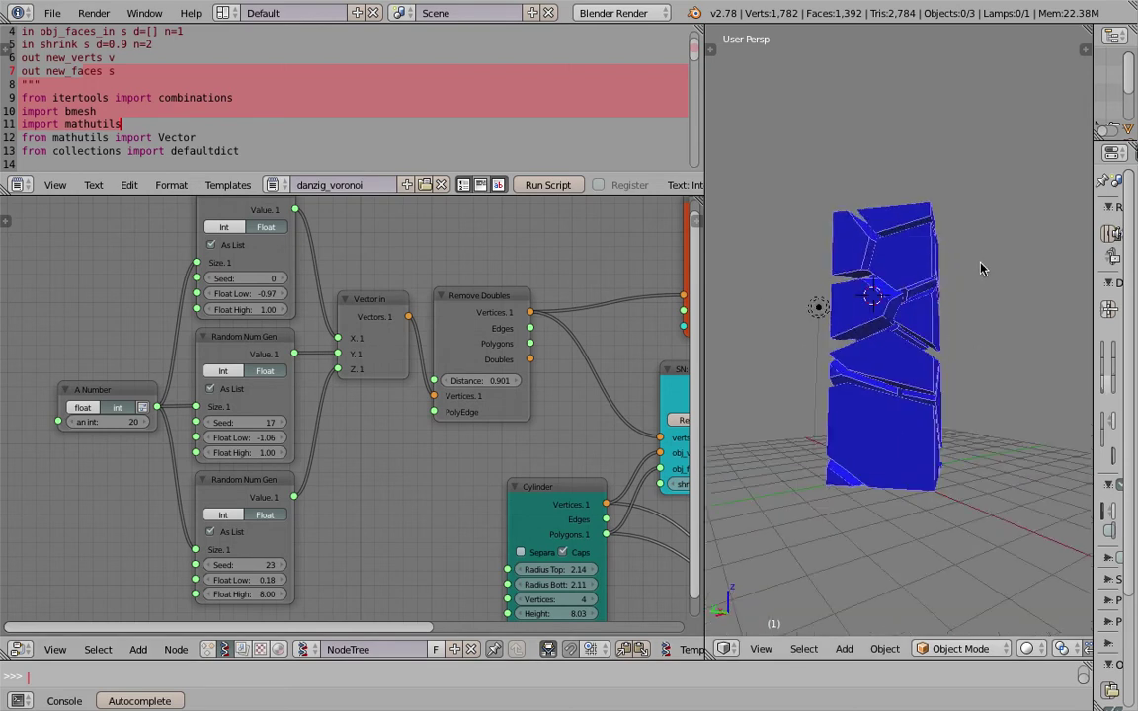
Move the Cylinder node slightly away from danzig_voronoi and set its number of vertices to 7.
middle_drag(427, 555, 240, 457)
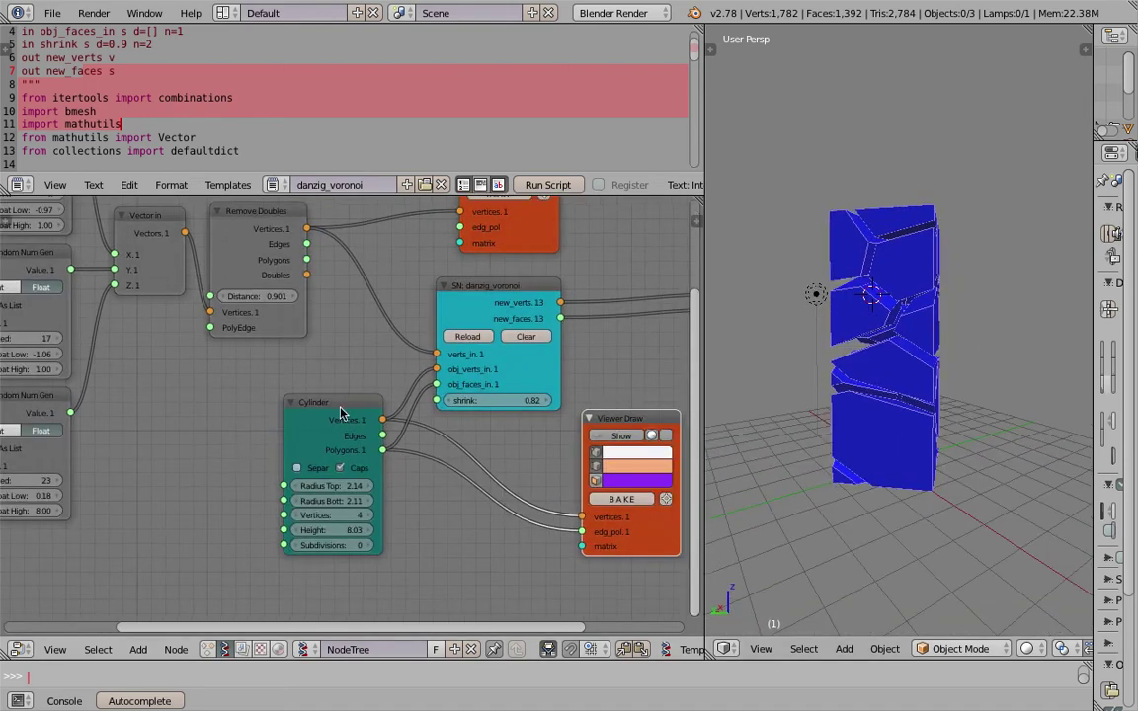
drag(341, 413, 317, 412)
middle_drag(922, 379, 825, 429)
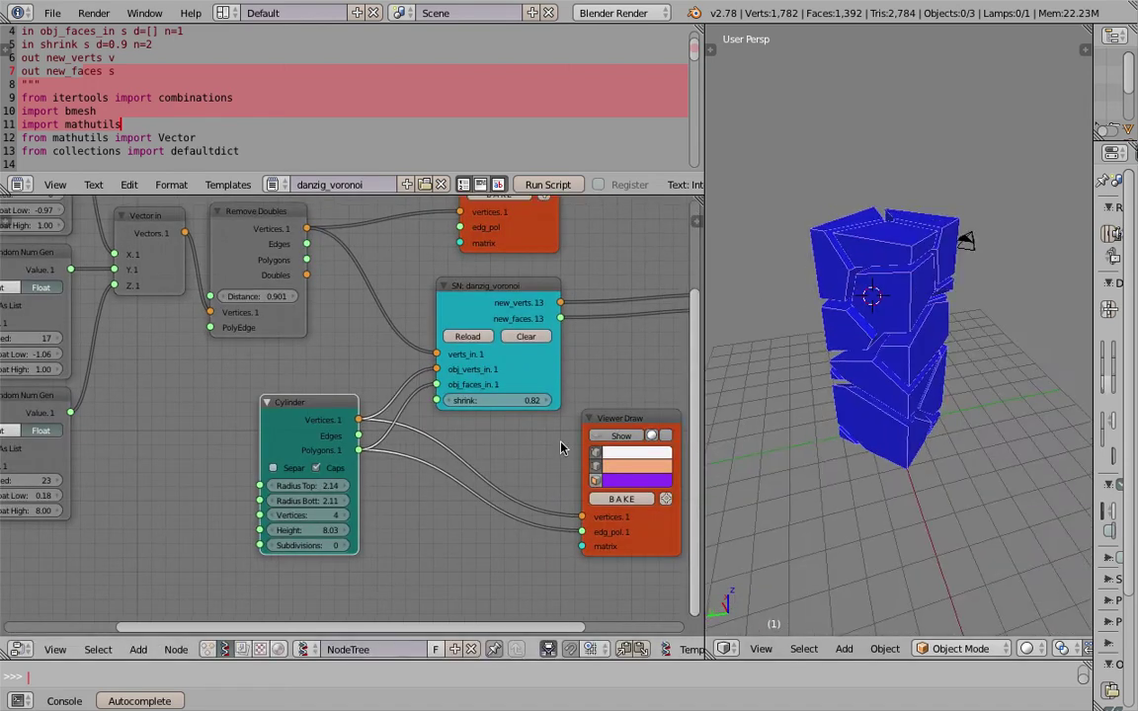
click(346, 517)
click(346, 516)
click(346, 516)
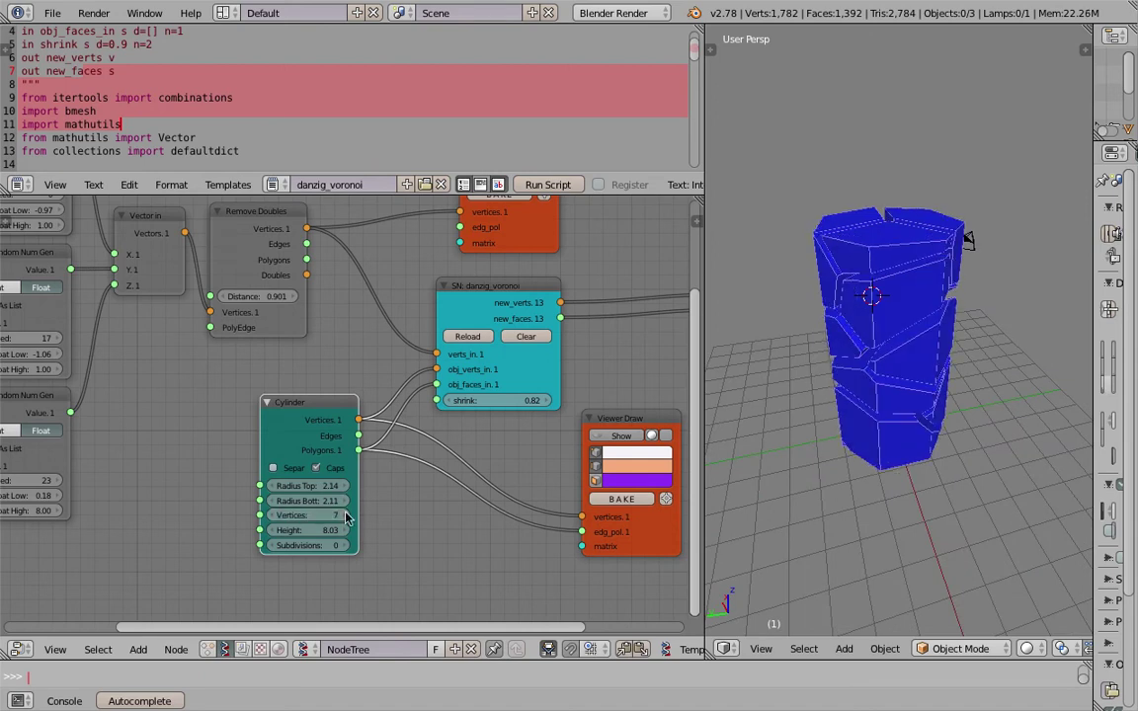
middle_drag(748, 371, 875, 334)
Bake the Voronoi cells from their Viewer Draw node and move the baked objects away from the preview.
scroll(671, 312, down, 1)
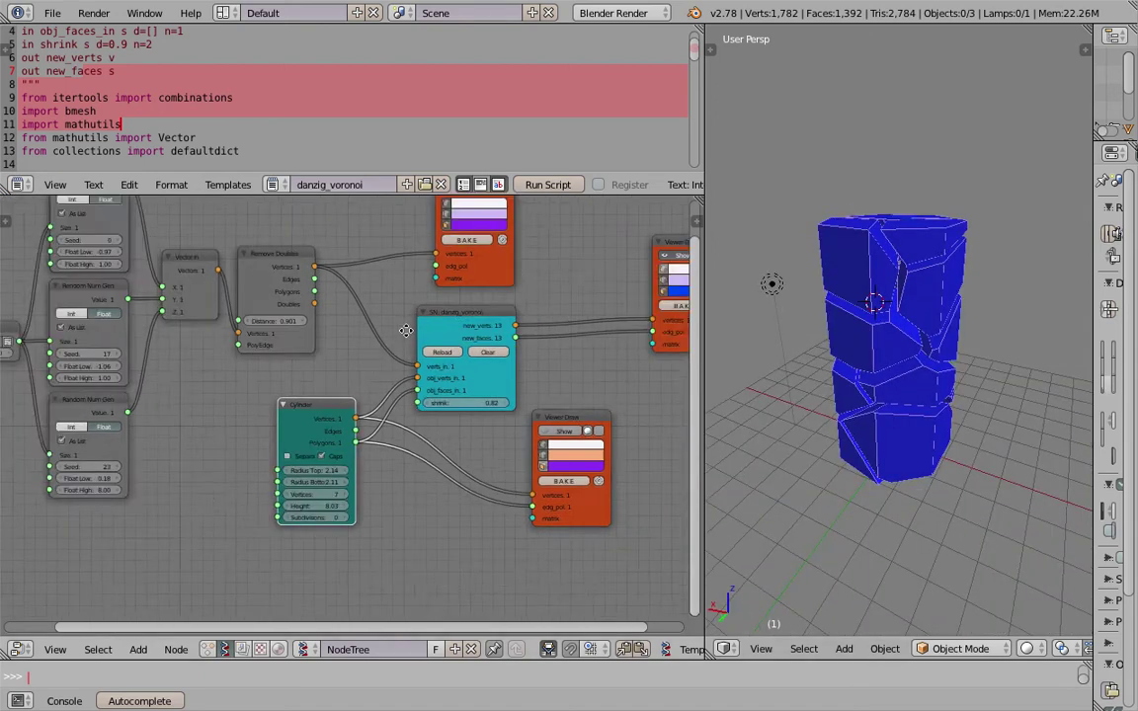
middle_drag(671, 312, 513, 348)
click(512, 345)
key(g)
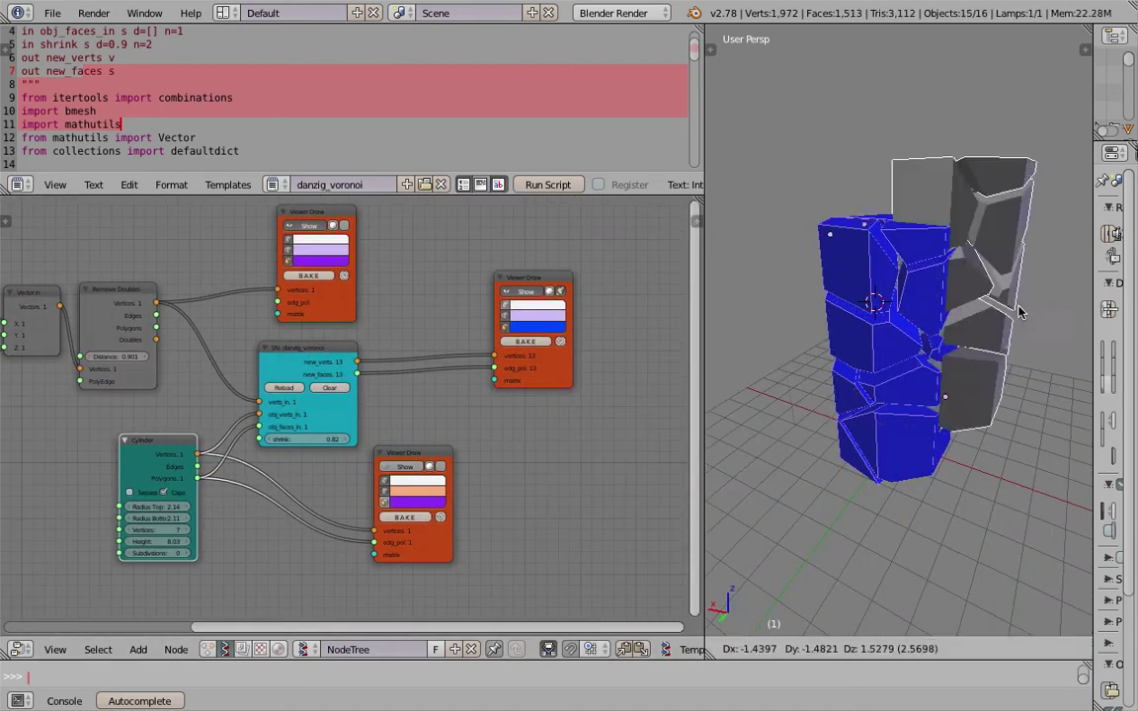
click(1019, 321)
middle_drag(1019, 320, 812, 357)
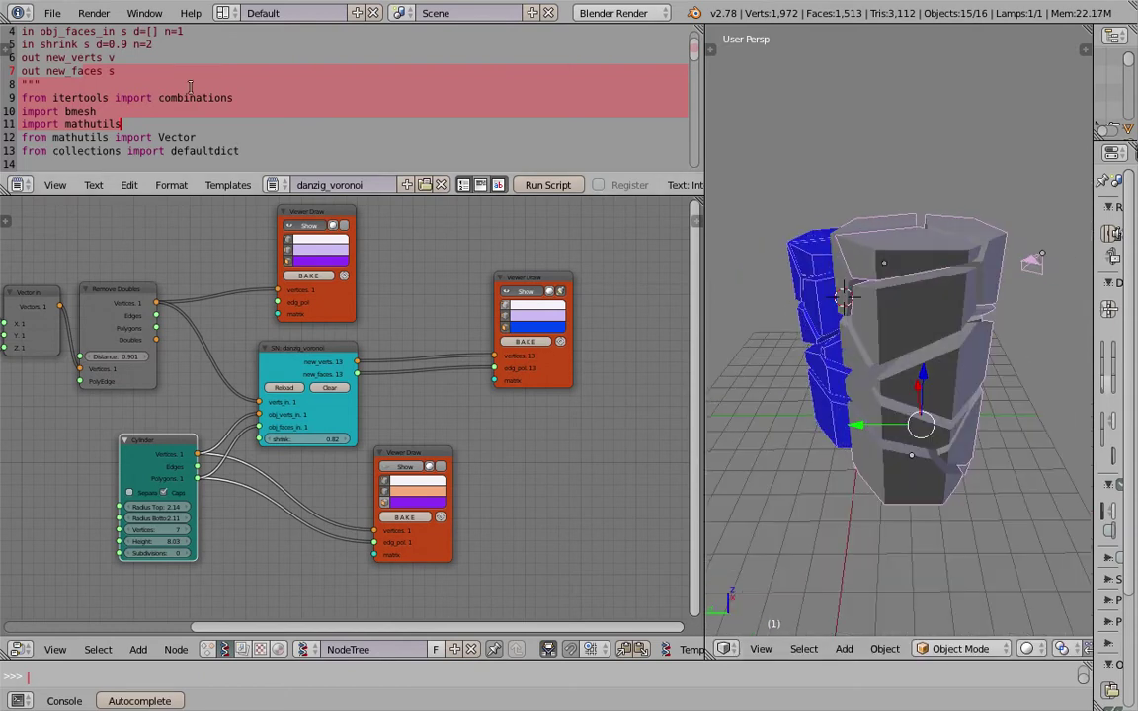
Start a new file from the start-up settings and create a new Sverchok node tree.
click(52, 13)
click(69, 32)
click(87, 47)
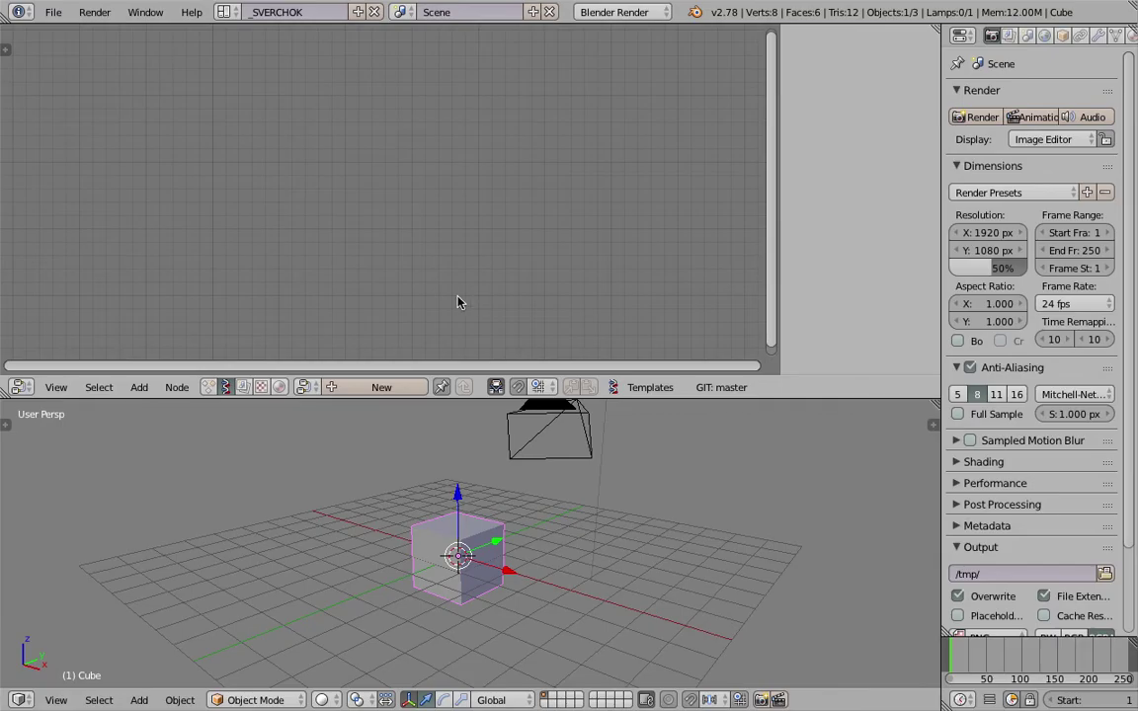
click(400, 387)
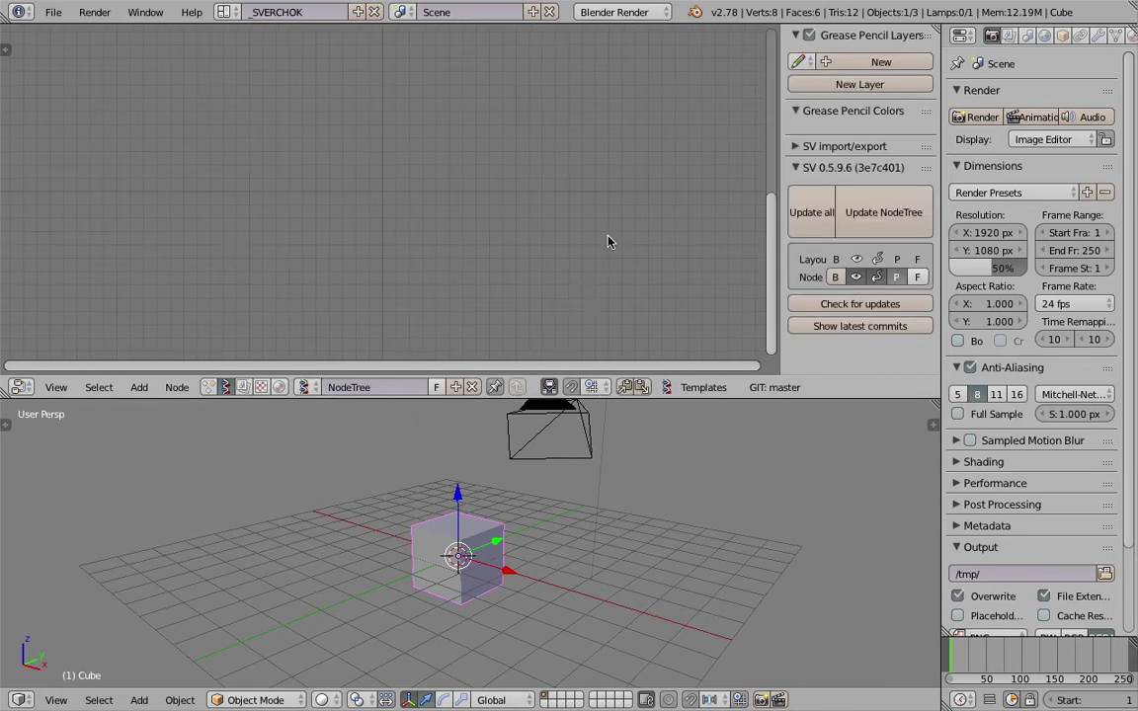
Add a Scripted Node Lite node to the node tree and load the Voronoi 3D template into it.
key(shift+a)
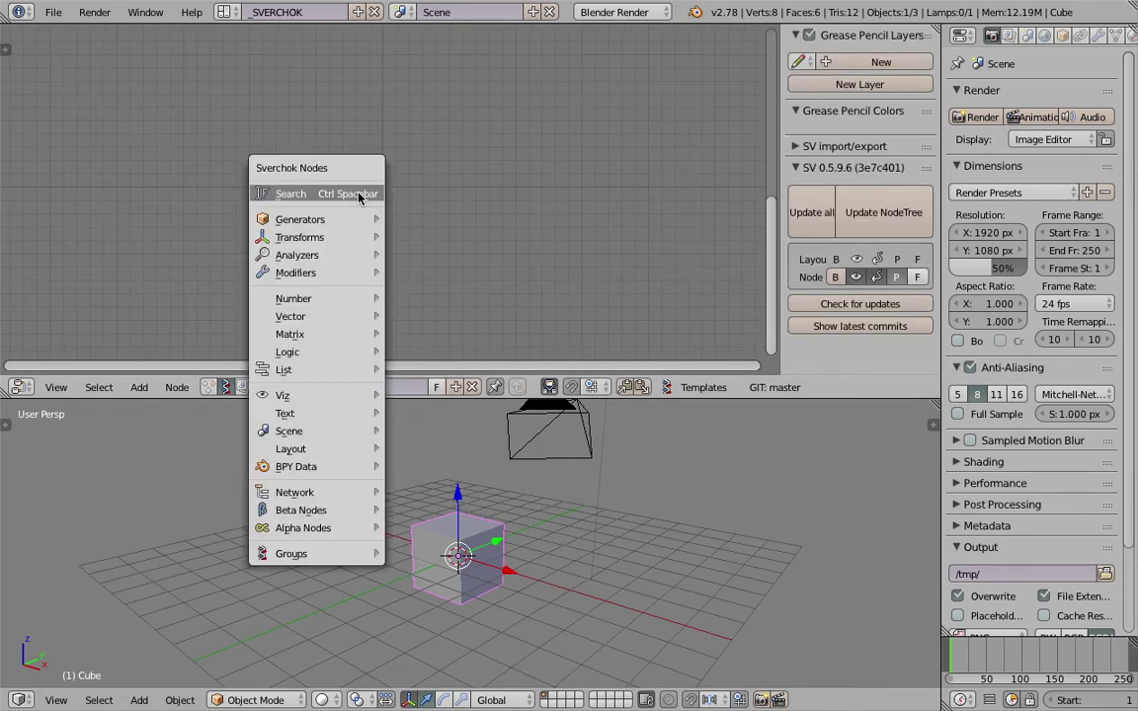
click(362, 195)
text(scrip)
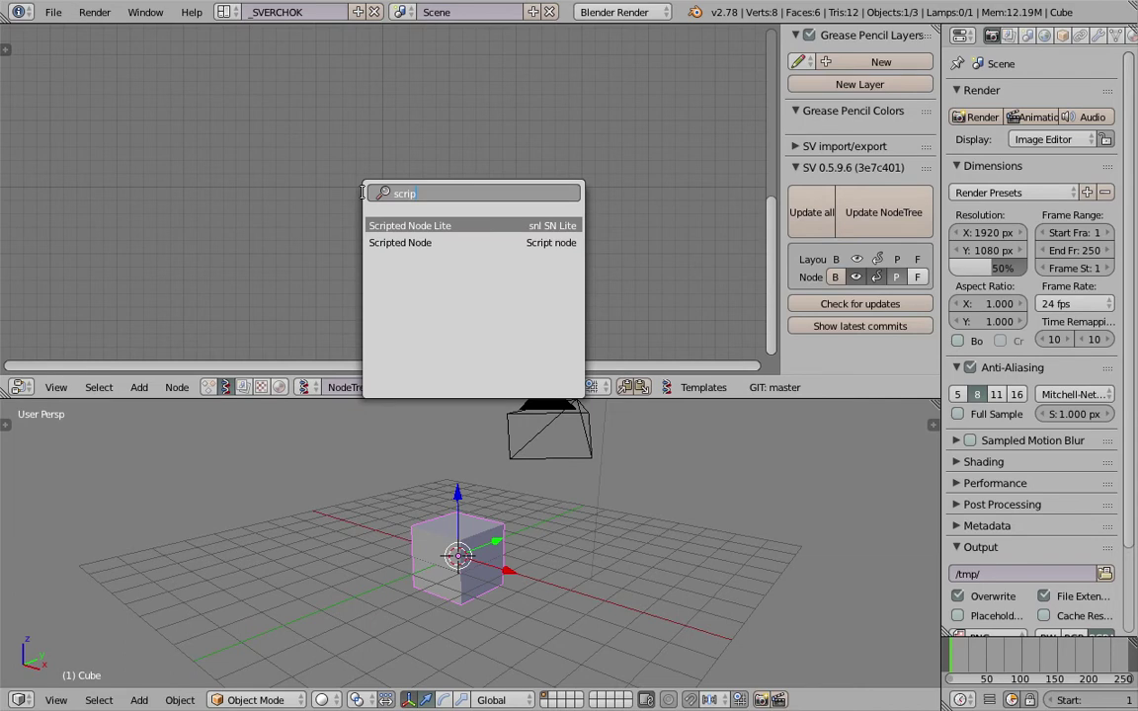
key(Return)
click(364, 199)
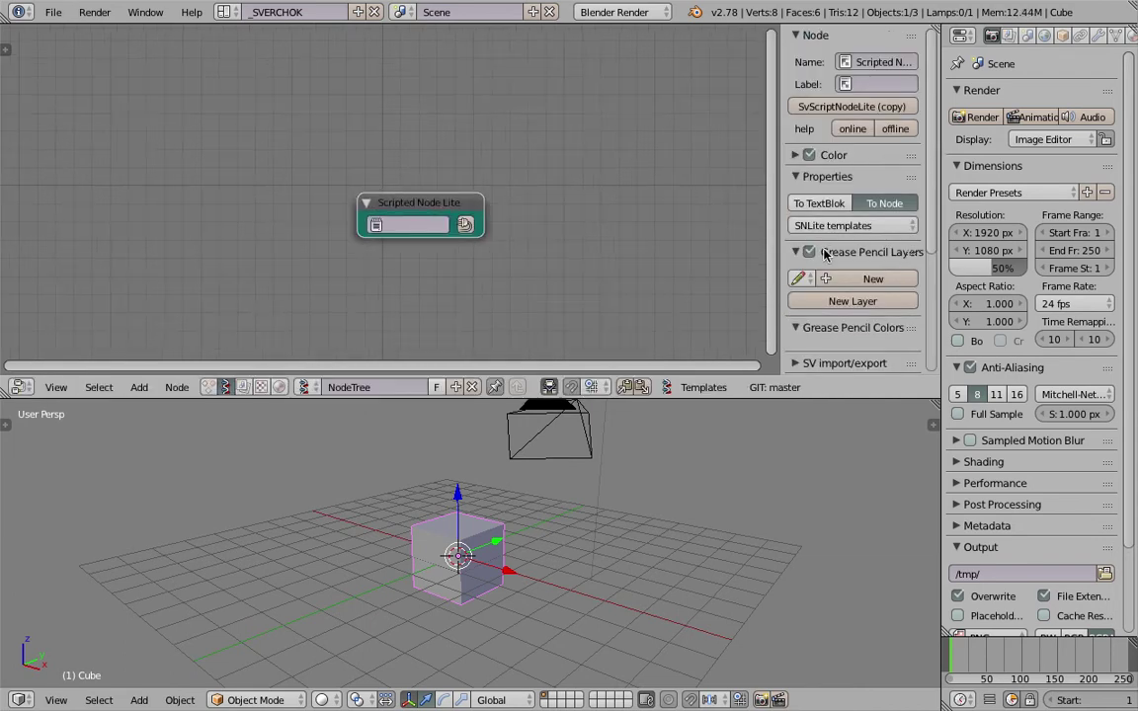
click(865, 226)
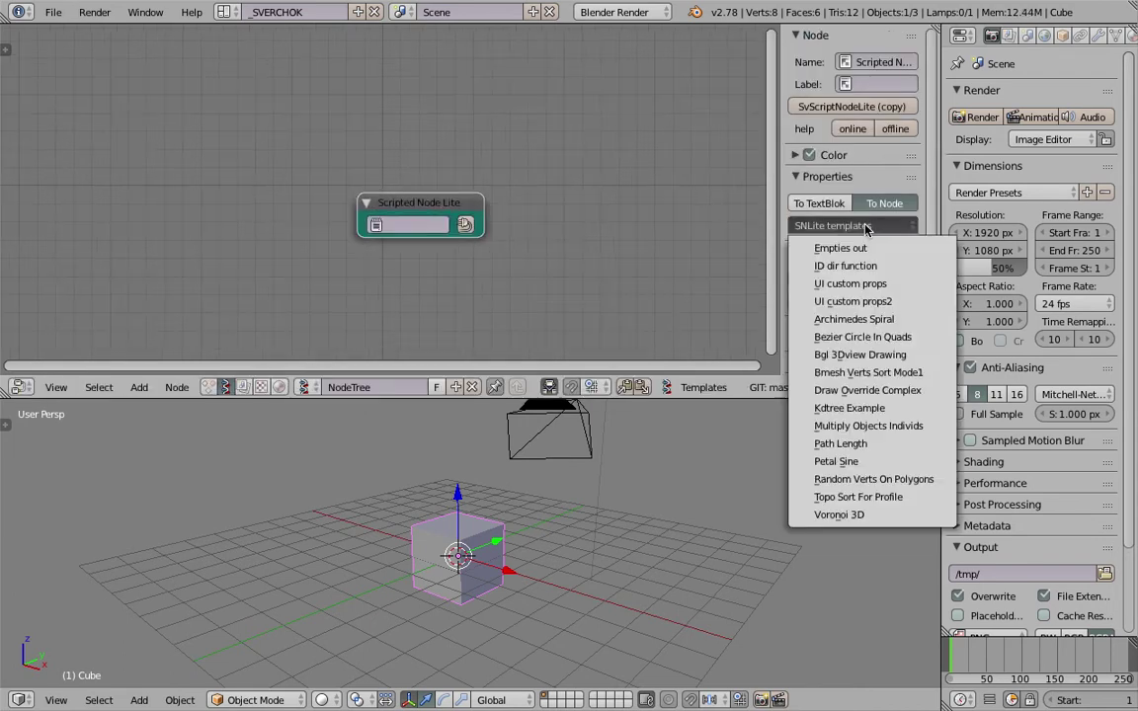
click(840, 514)
middle_drag(560, 249, 484, 155)
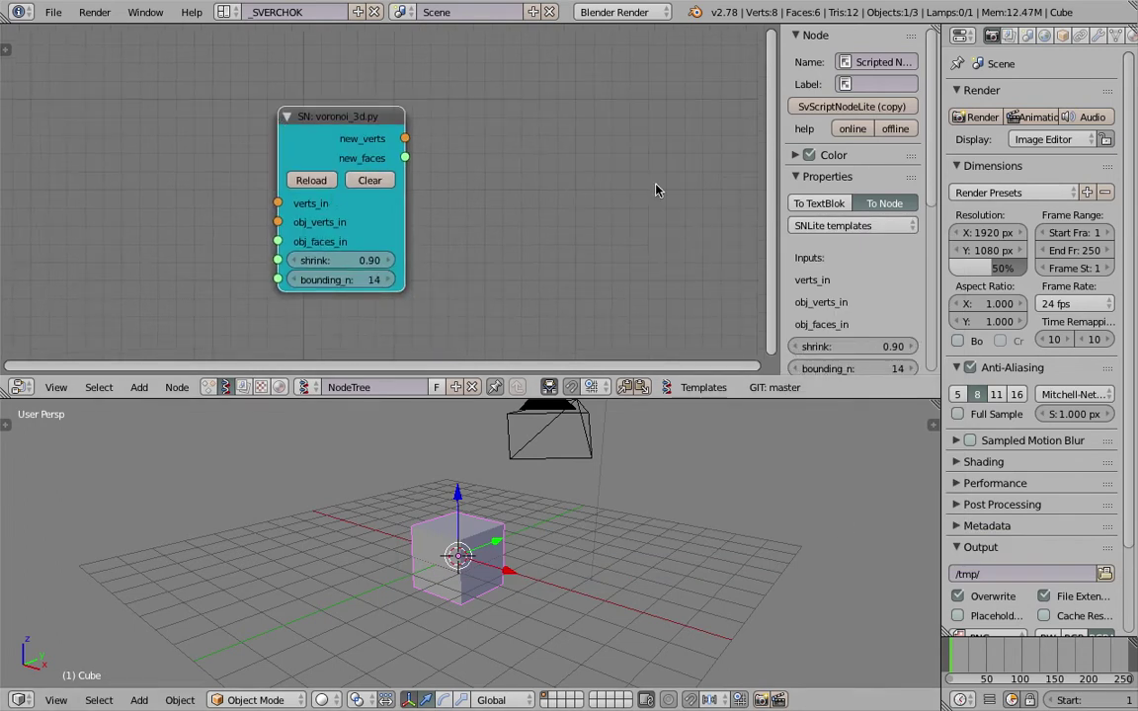
Hide the node editor's properties sidebar to make room around the voronoi_3d.py script node.
key(shift+a)
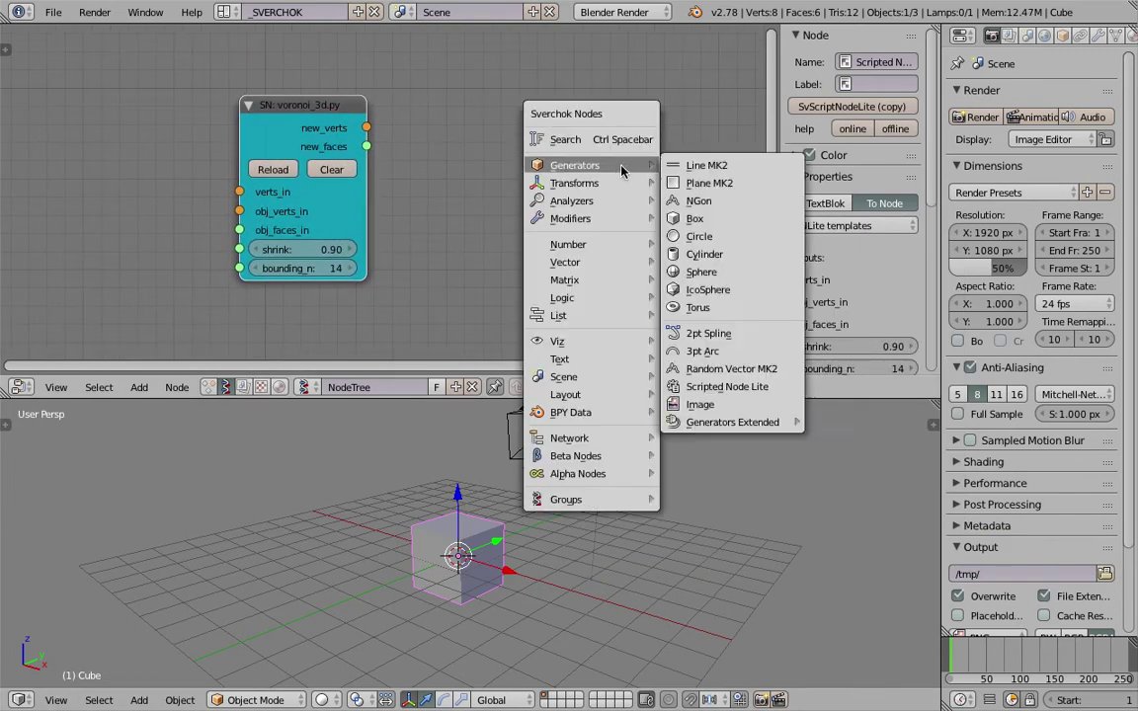
middle_drag(416, 158, 443, 167)
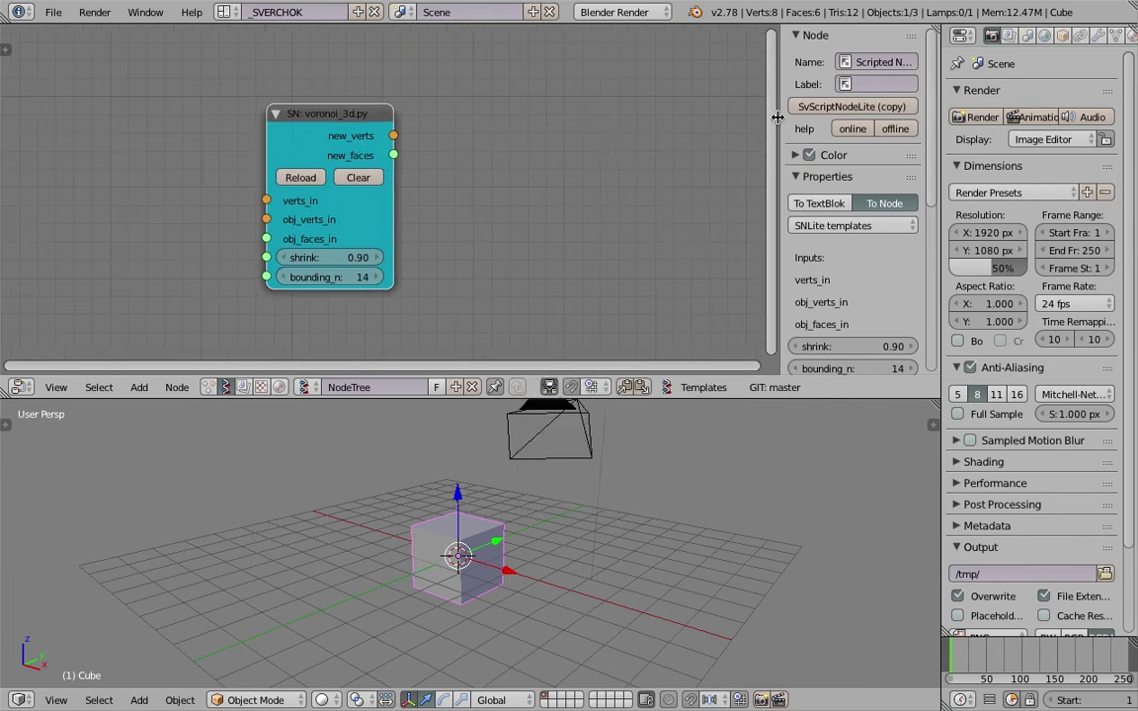
drag(780, 118, 924, 124)
middle_drag(422, 133, 451, 147)
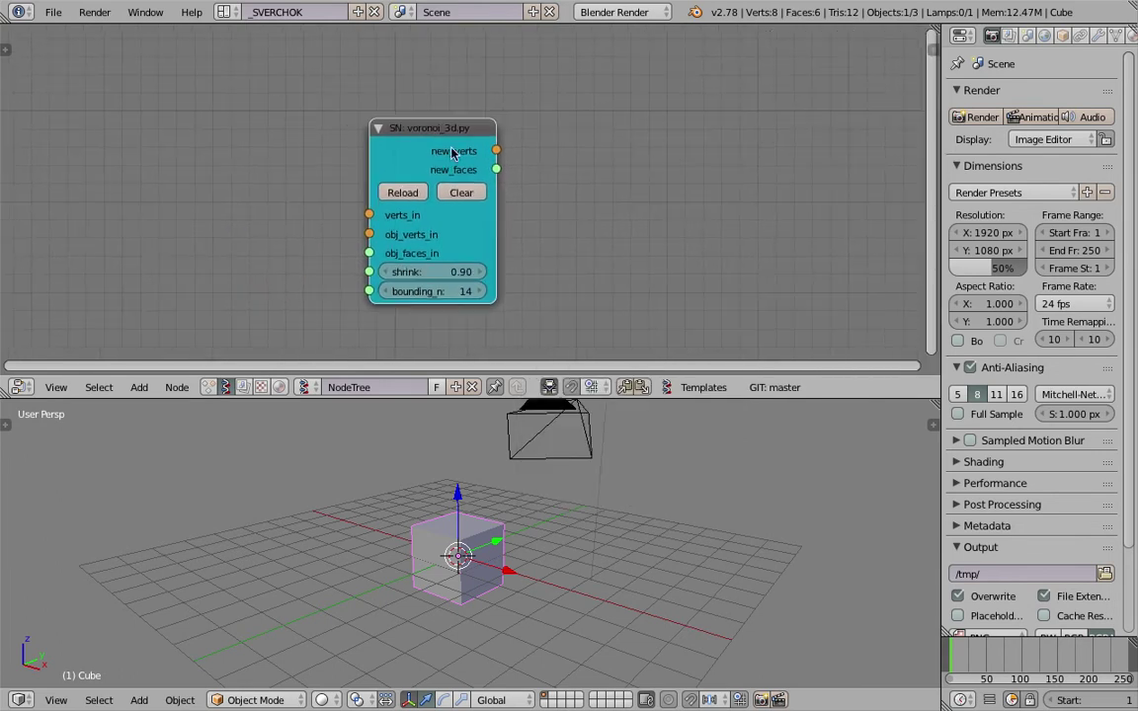
drag(406, 142, 376, 141)
scroll(280, 193, up, 2)
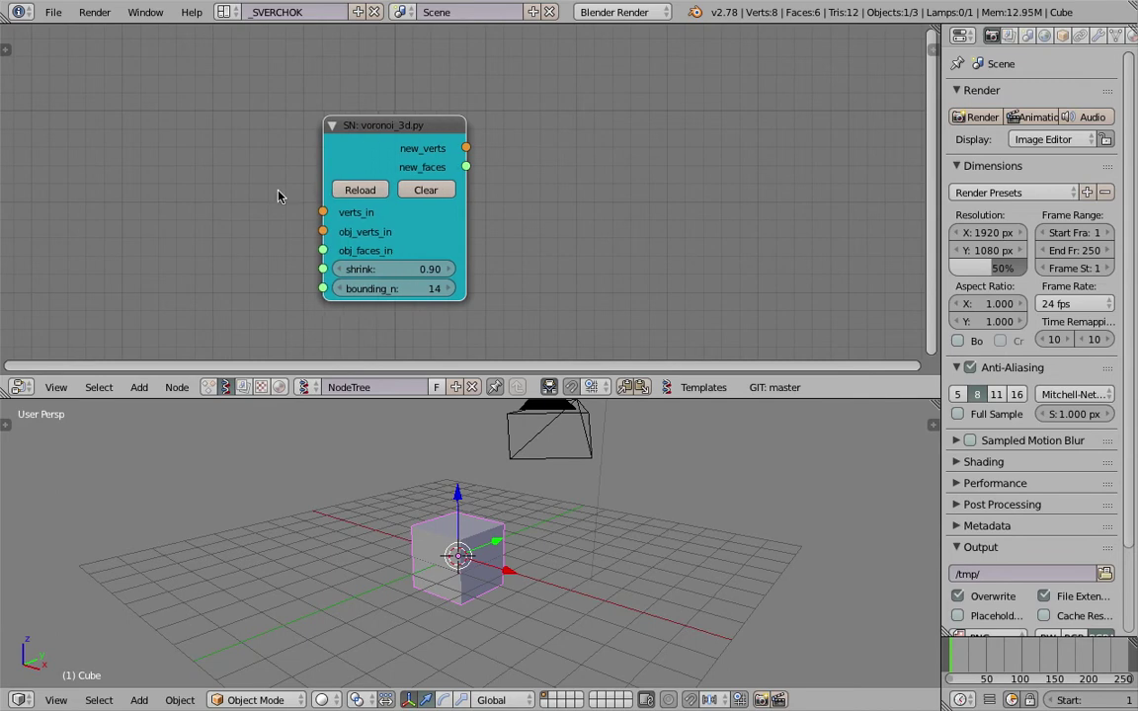
drag(331, 219, 274, 176)
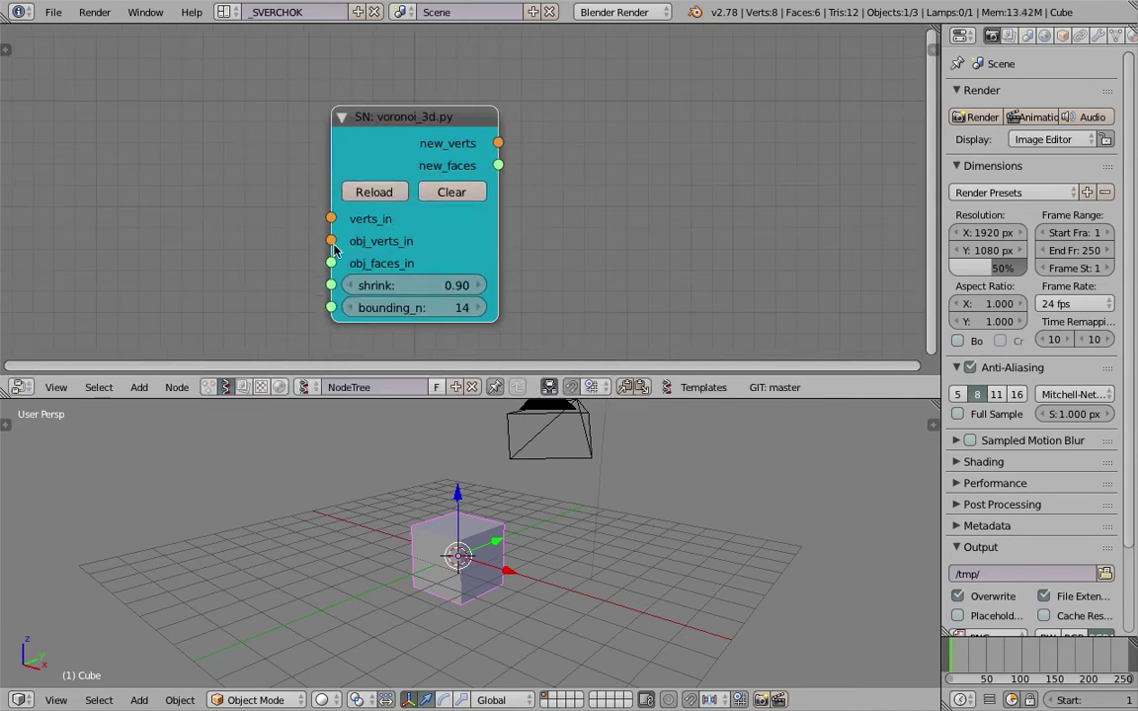
drag(330, 263, 301, 205)
scroll(219, 188, down, 2)
middle_drag(219, 188, 257, 180)
Delete all default objects from the 3D scene.
middle_drag(410, 463, 471, 499)
key(a)
key(a)
key(x)
click(467, 502)
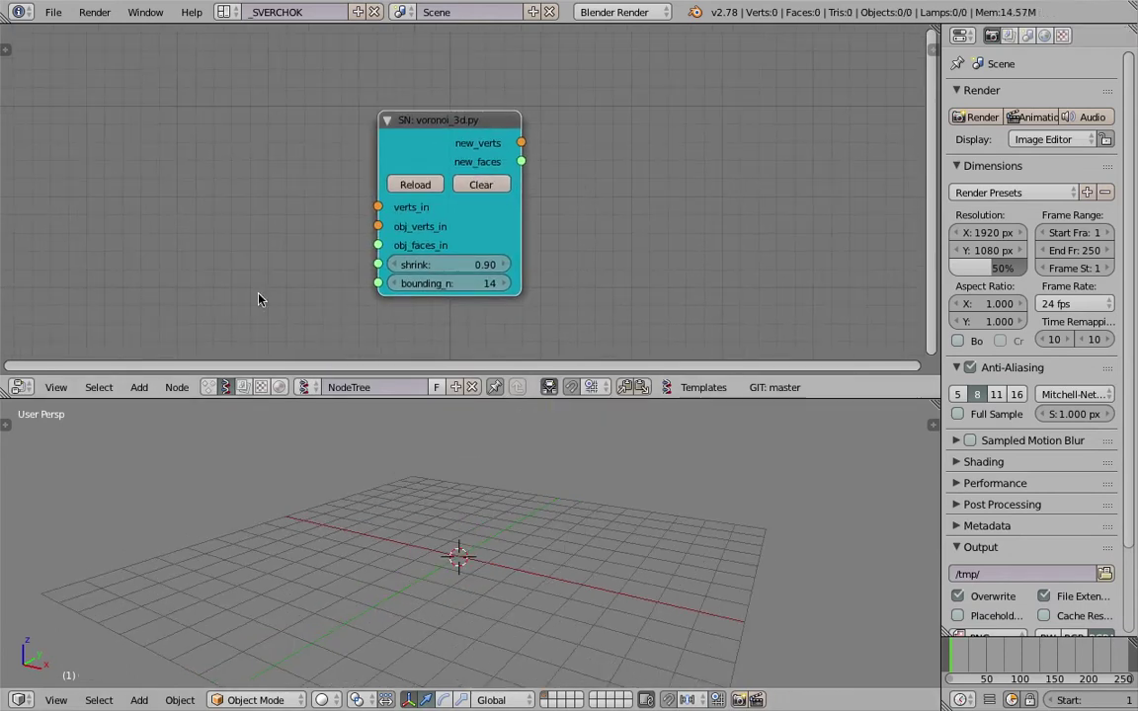
Rename the node tree SV_Voronoi_3d_test and save the file as sv_voronoi_test_001.blend in the Desktop folder.
middle_drag(234, 207, 256, 207)
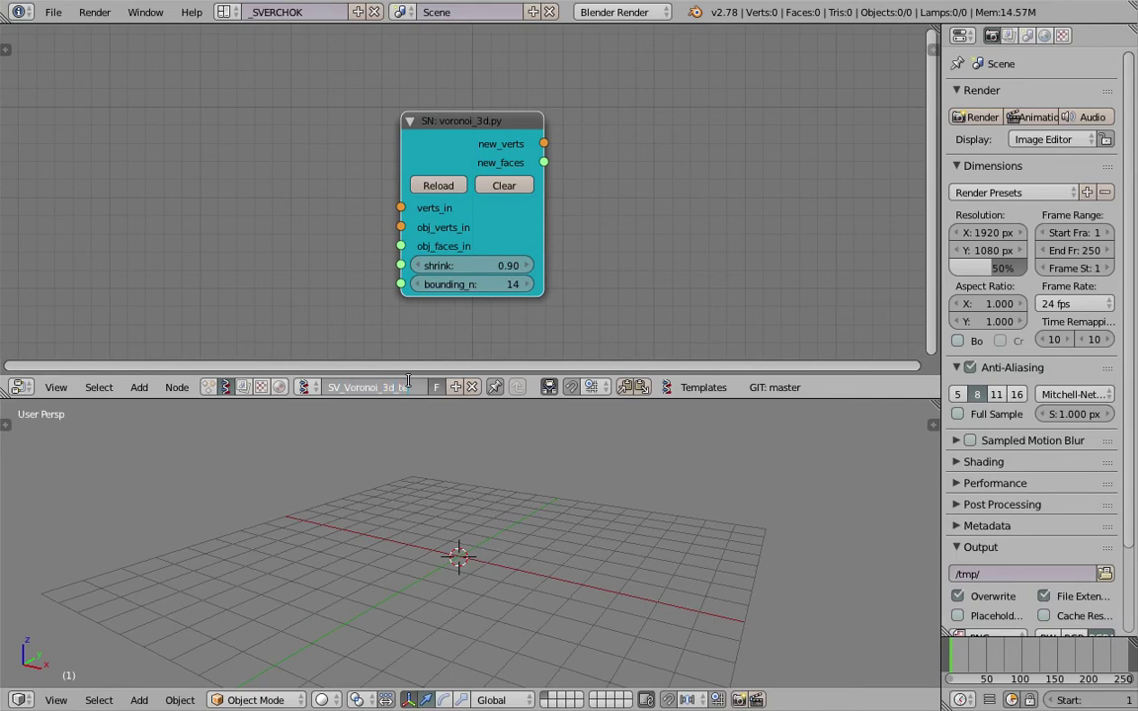
key(ctrl+s)
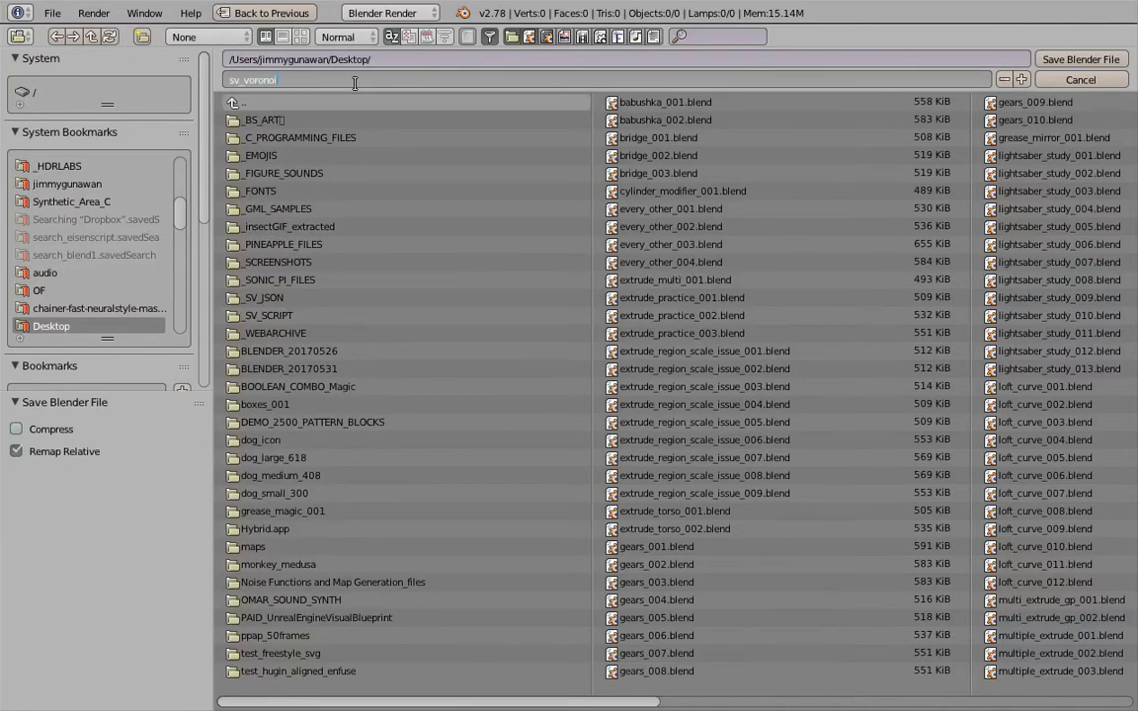
text(sv_voronoi_test_001)
key(Return)
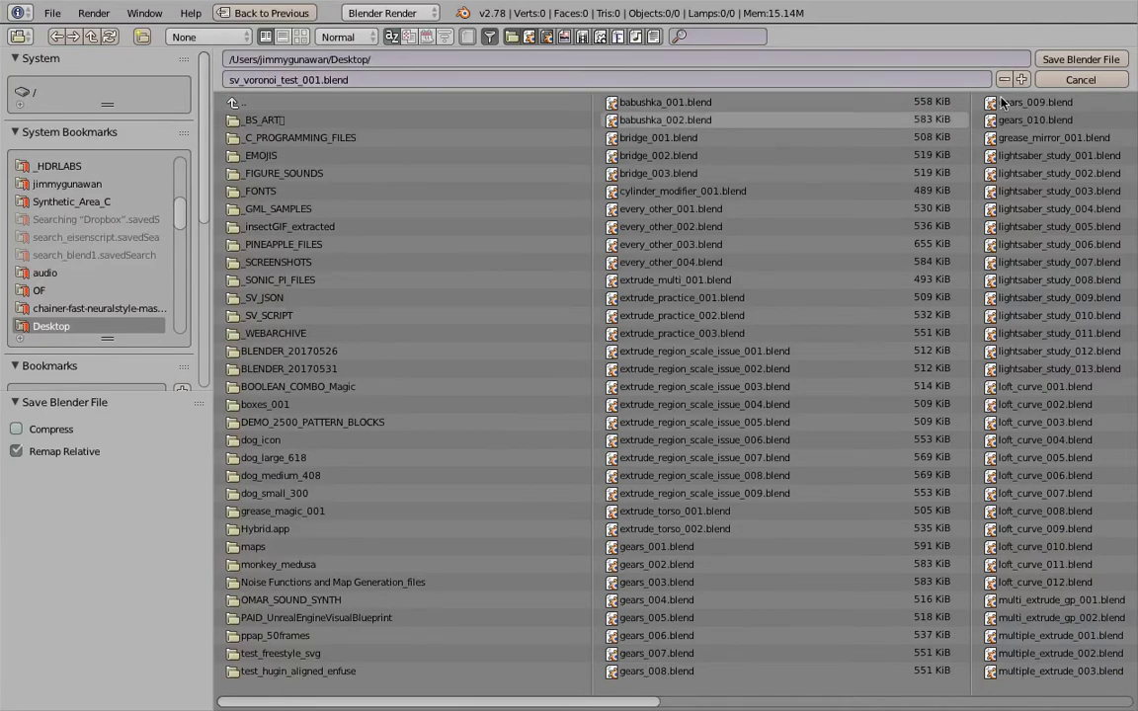
click(1080, 59)
Add a Box node before the script node and link its Vers to obj_verts_in and its Pols to obj_faces_in.
key(alt+space)
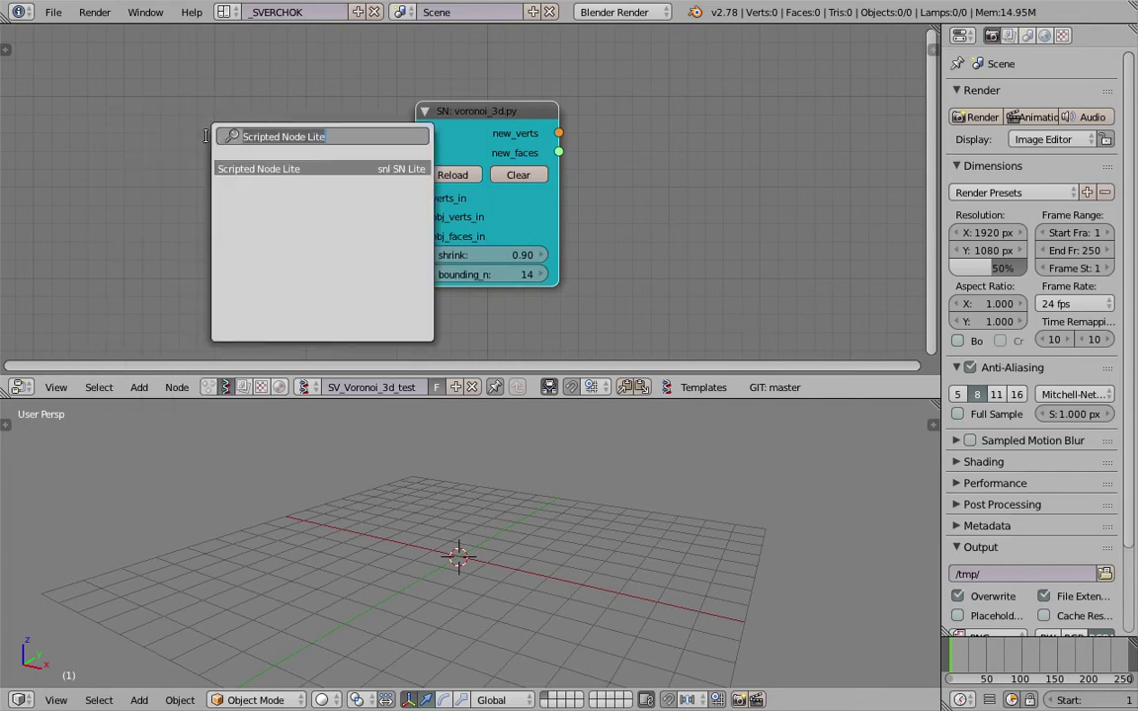
text(box)
key(Return)
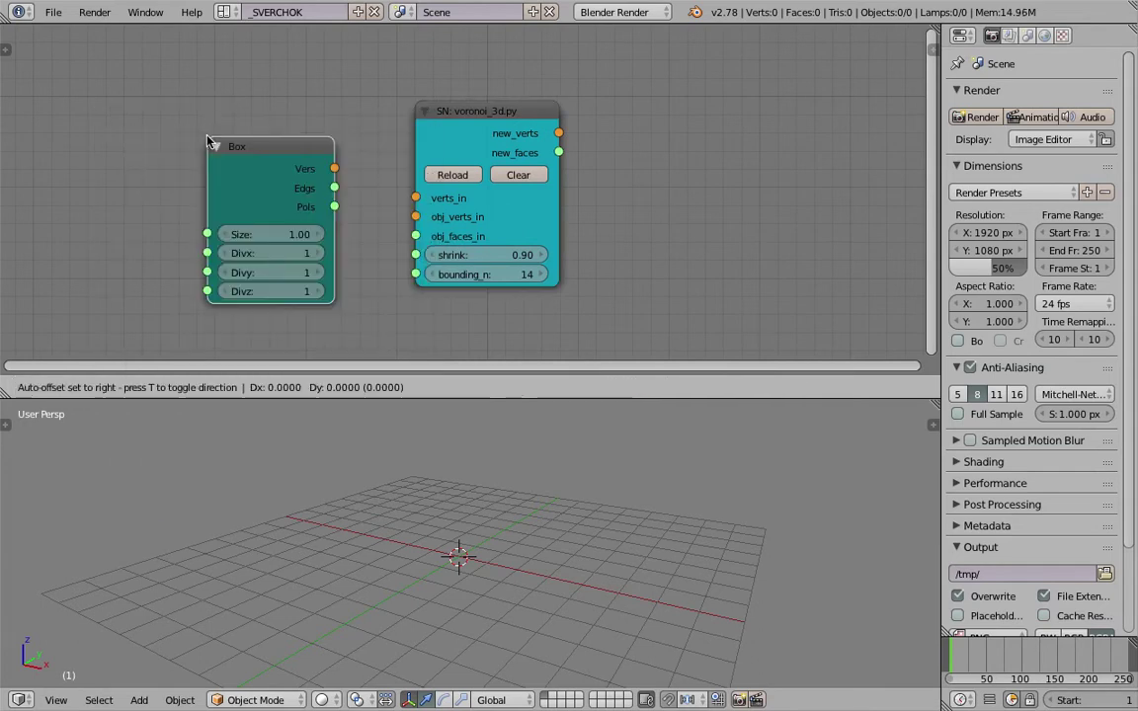
click(210, 142)
drag(334, 169, 415, 217)
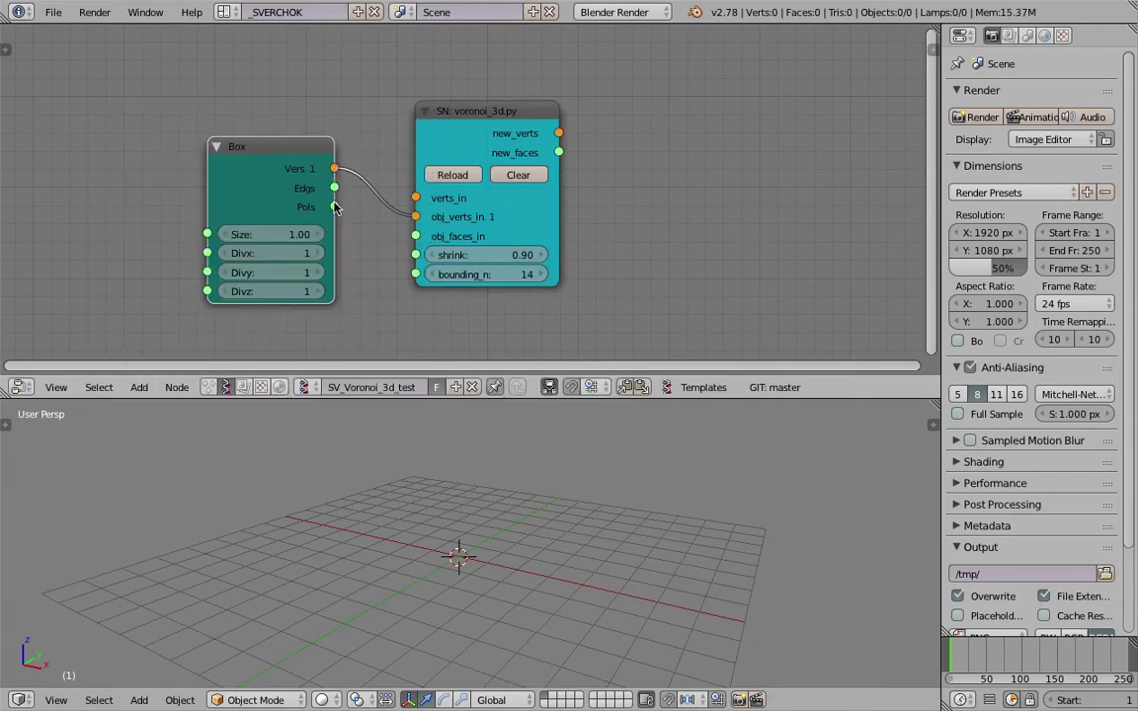
drag(334, 206, 416, 236)
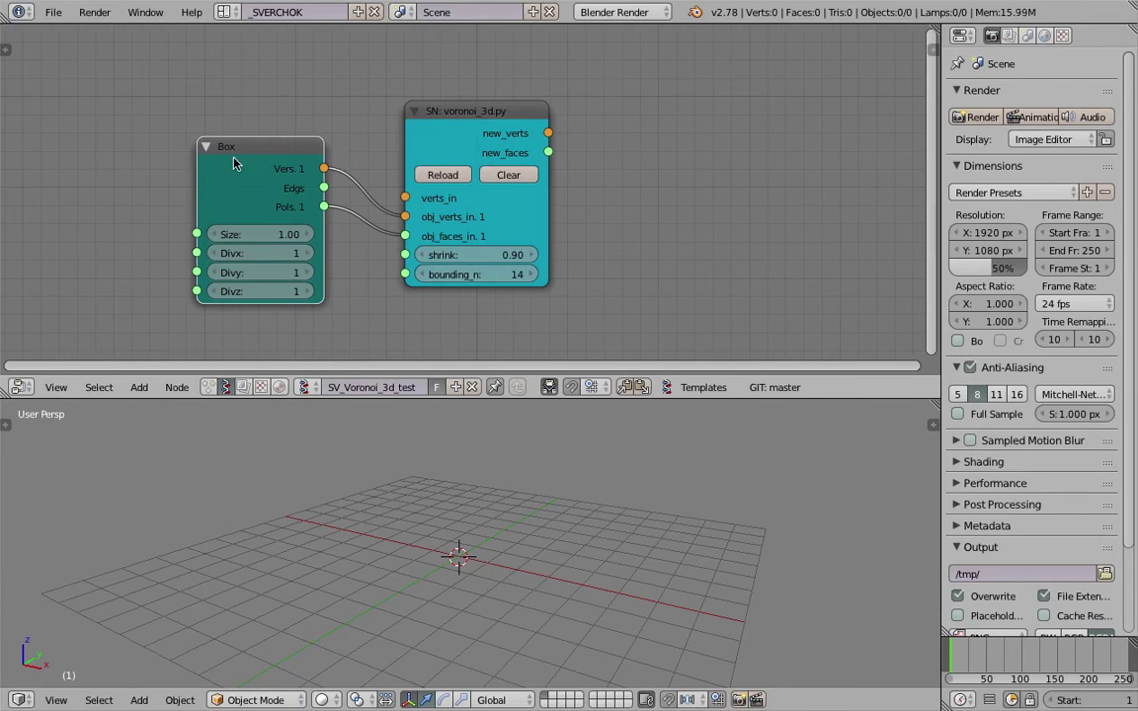
drag(234, 163, 140, 224)
Add a Random Vector MK2 node and place it above the Box node.
scroll(479, 104, down, 2)
key(shift+a)
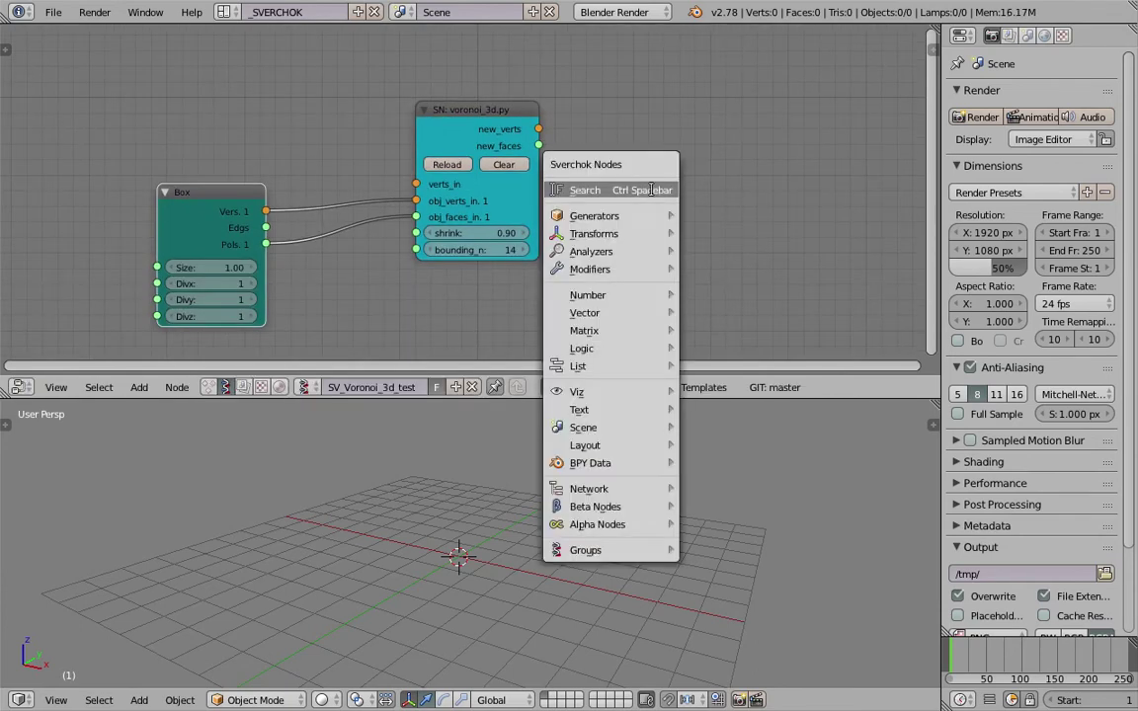
click(652, 190)
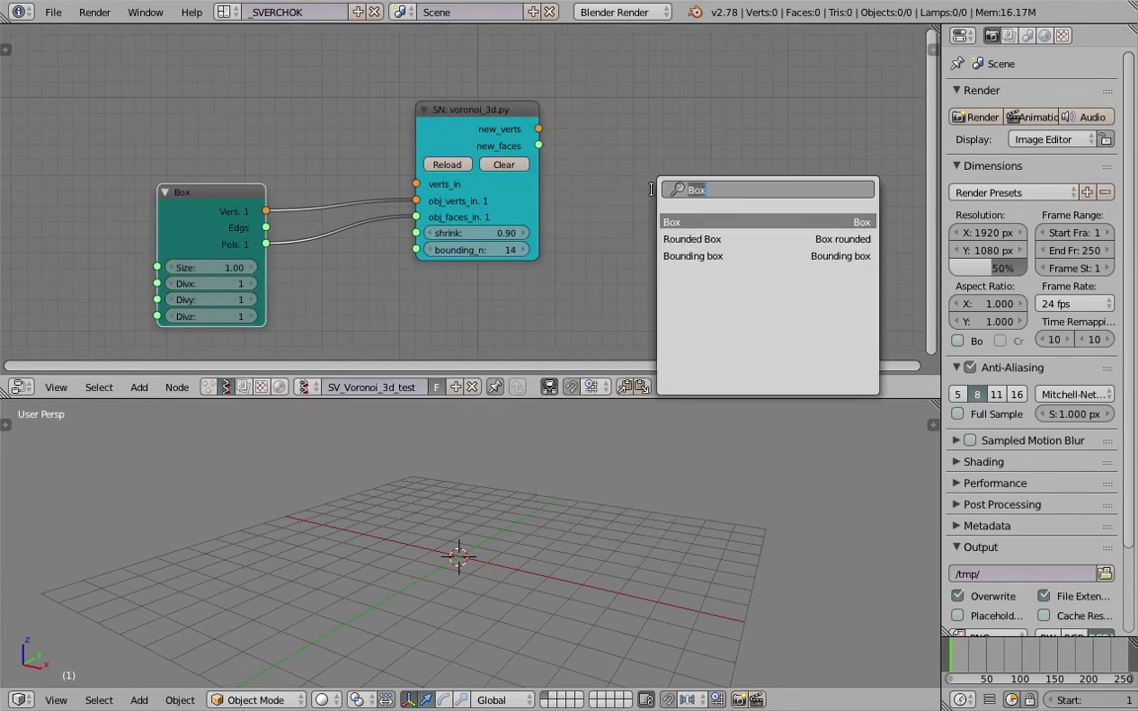
text(random)
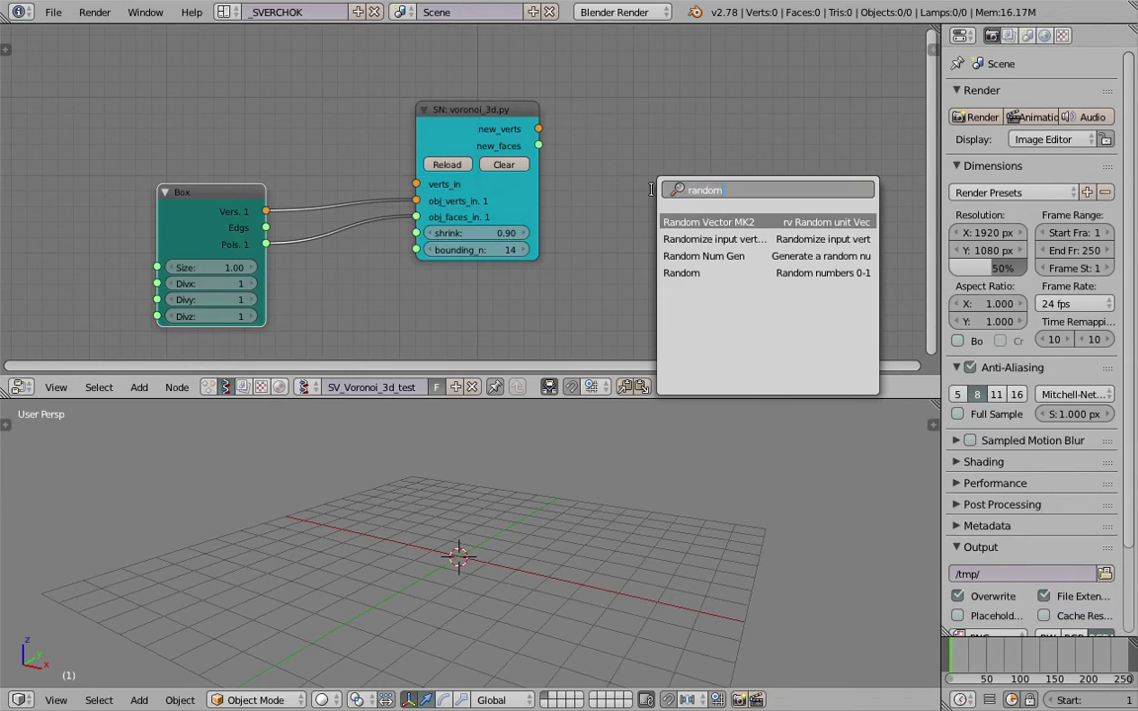
key(Return)
click(166, 69)
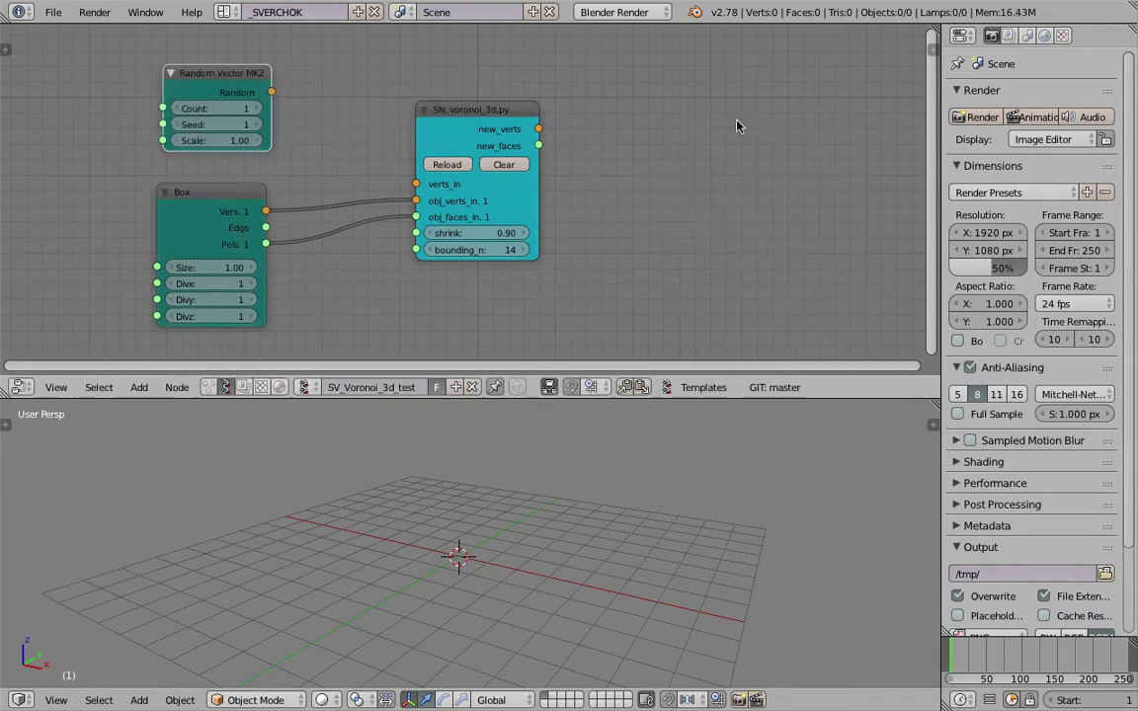
Preview the Random Vector points through a new Viewer Draw node, with the count set to 10 and the seed to 17.
middle_drag(674, 117, 672, 120)
key(space)
text(view)
key(Return)
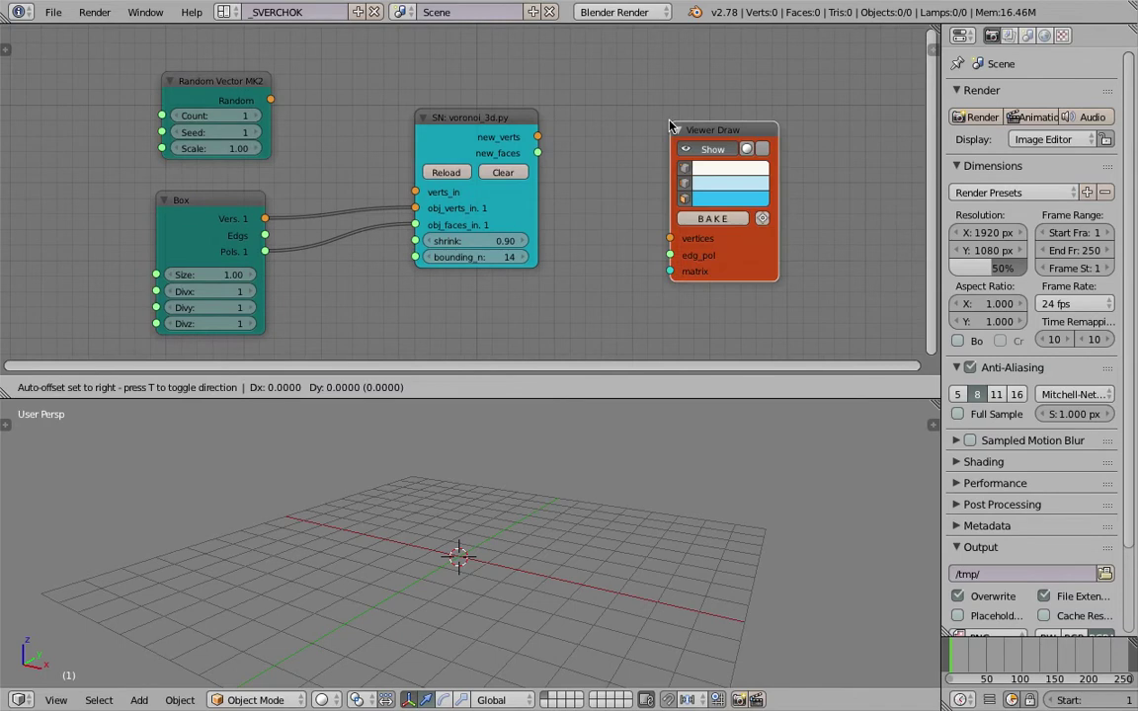
click(634, 87)
drag(267, 99, 663, 190)
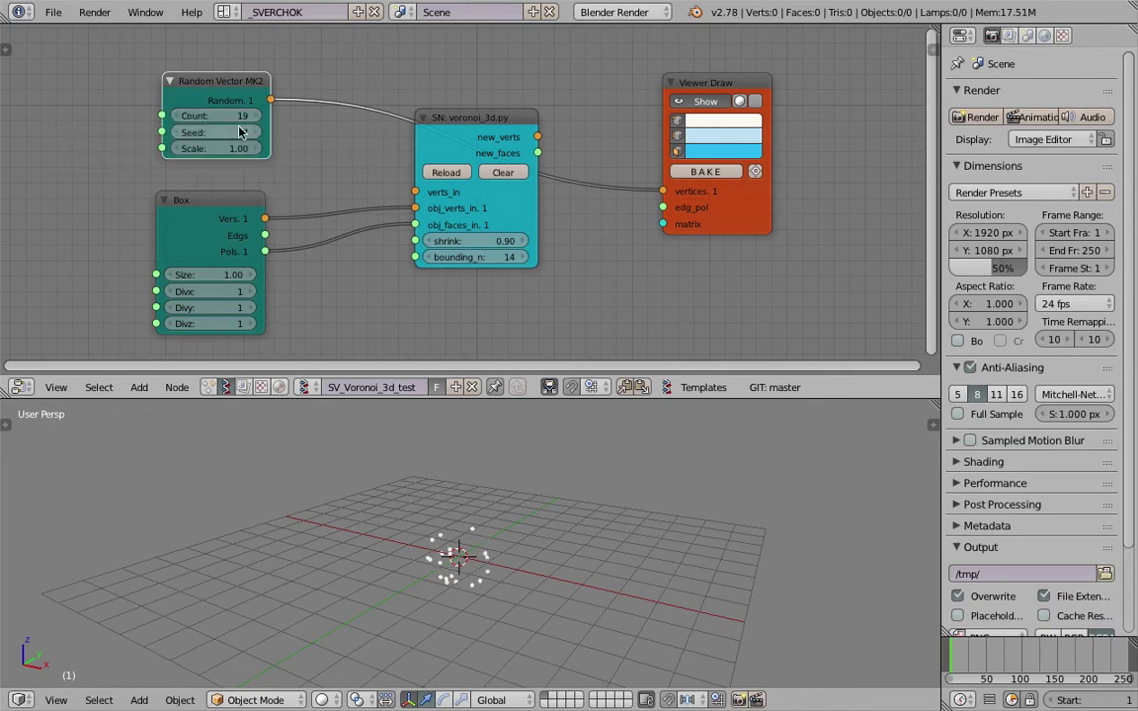
key(ctrl+s)
Duplicate the Viewer Draw node below the script node and link the Box's Vers and Edgs to its vertices and edg_pol.
scroll(711, 91, down, 1)
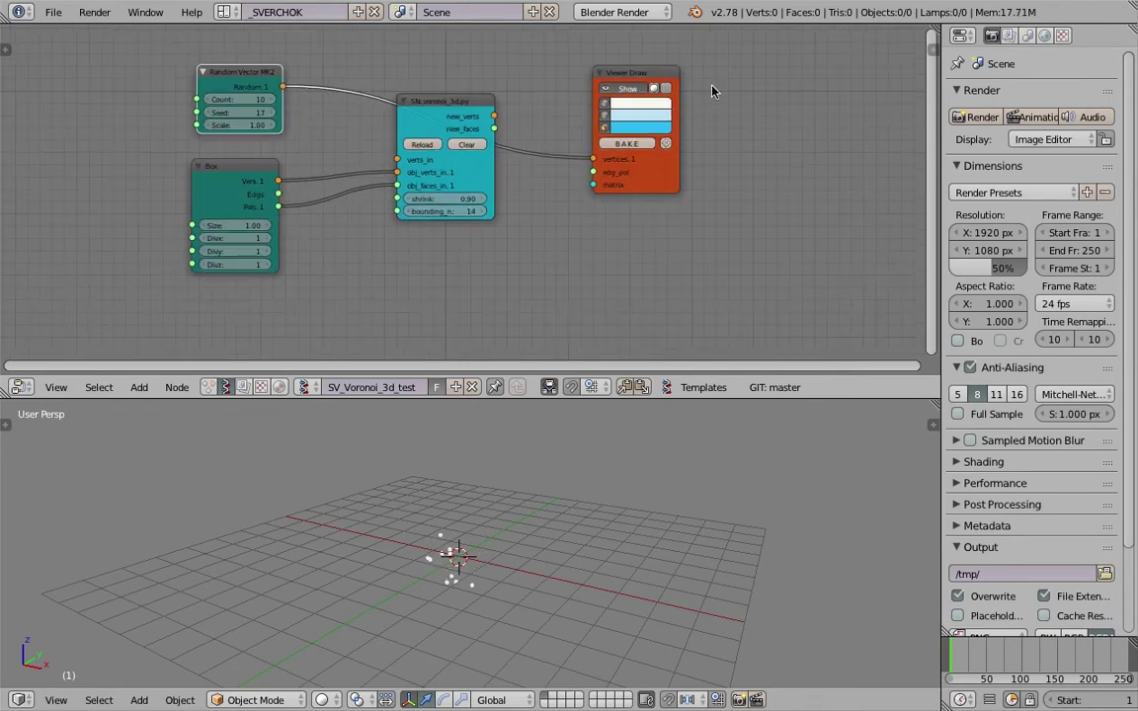
key(shift+d)
click(444, 275)
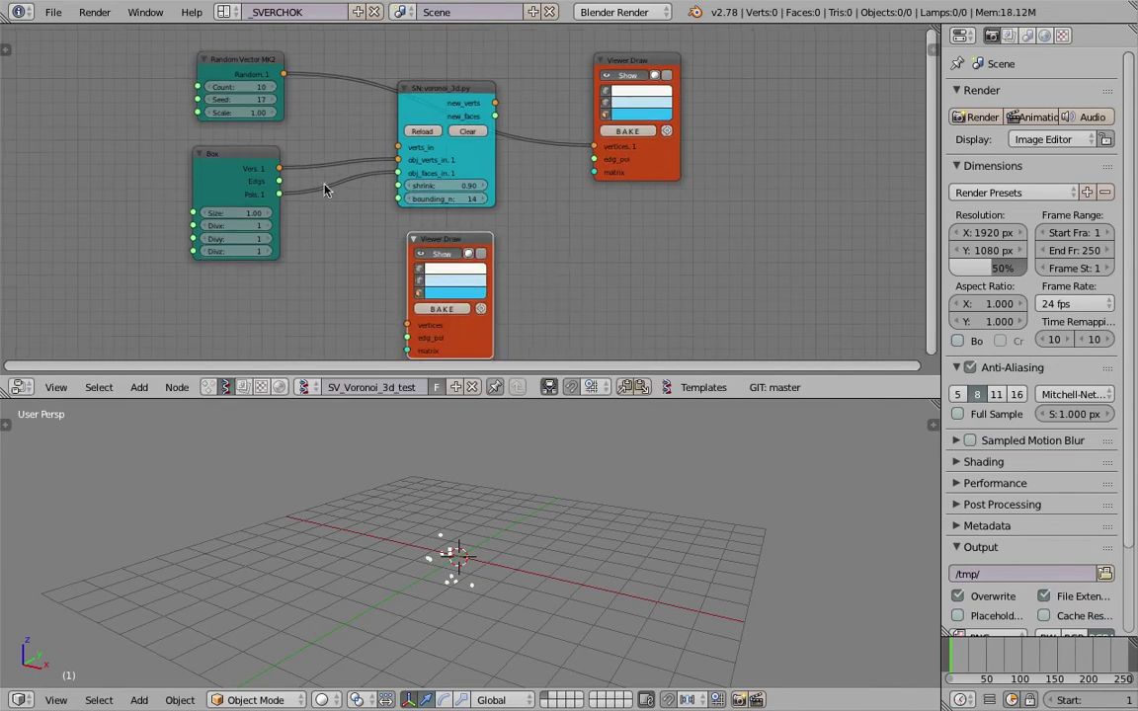
drag(284, 175, 370, 279)
drag(405, 326, 407, 325)
drag(280, 181, 407, 338)
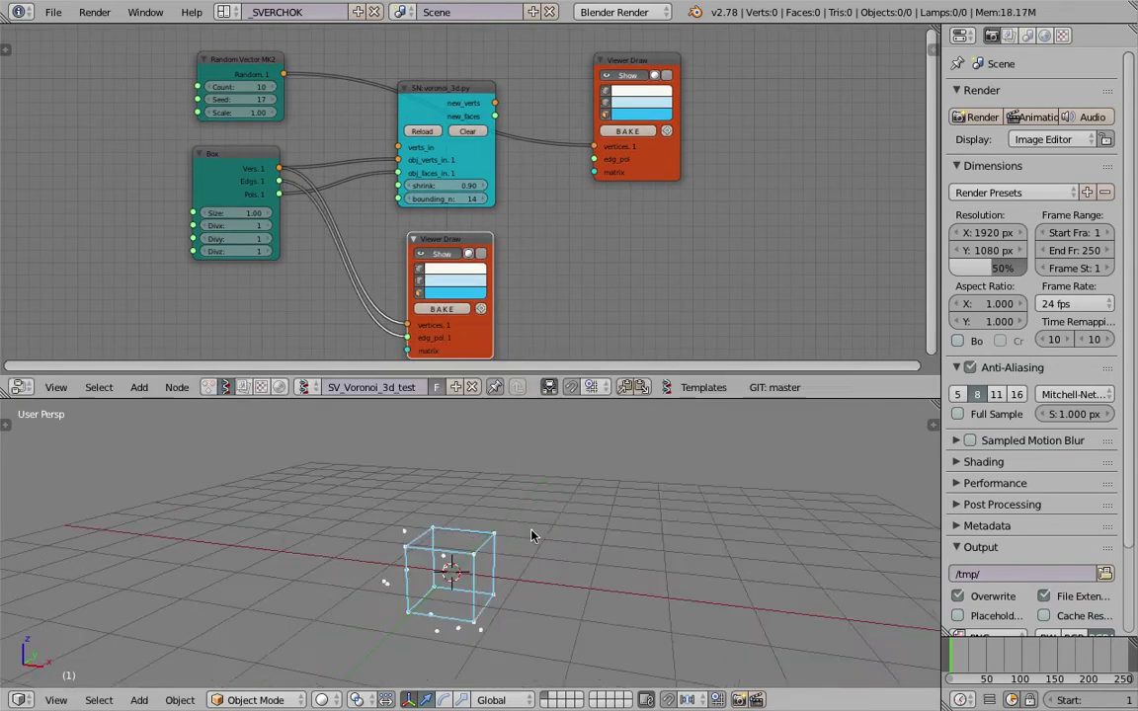
Set the Box node's size to 1.78 so it encloses the random points, and save the file.
middle_drag(225, 209, 235, 195)
drag(235, 196, 521, 388)
middle_drag(558, 564, 584, 551)
key(ctrl+s)
click(583, 550)
middle_drag(572, 217, 573, 237)
scroll(574, 243, up, 2)
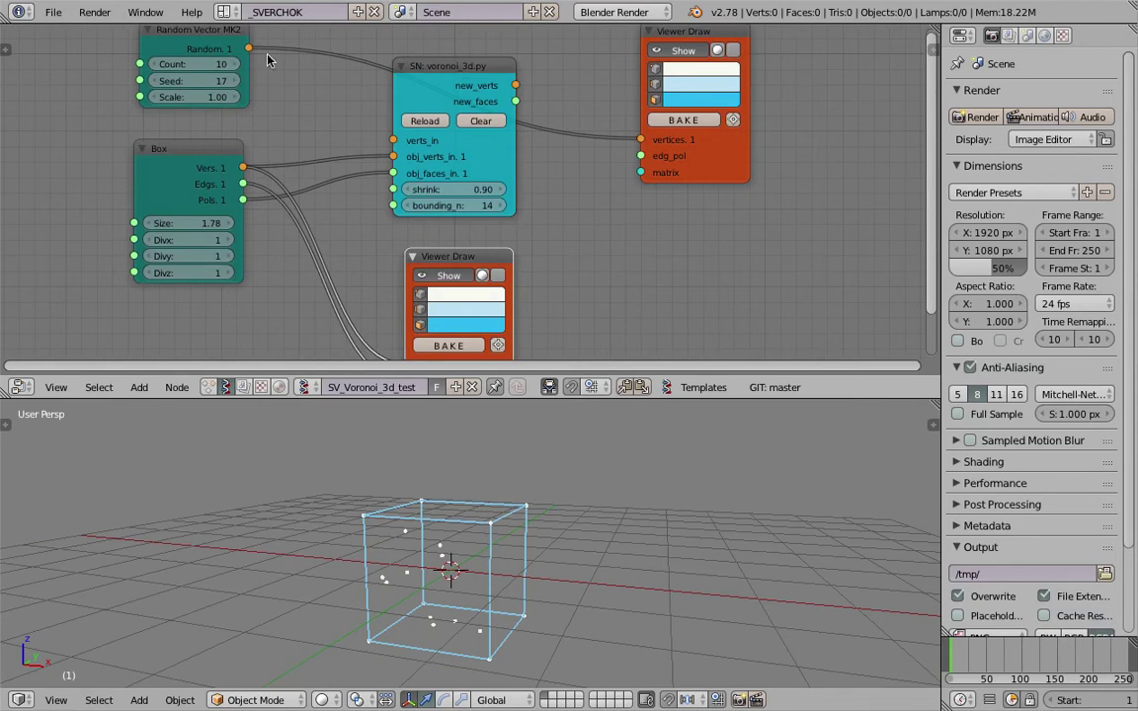
Link the Random Vector output to the script node's verts_in and move the points' Viewer Draw node above the script node.
drag(248, 48, 313, 49)
drag(395, 136, 394, 139)
middle_drag(480, 78, 482, 104)
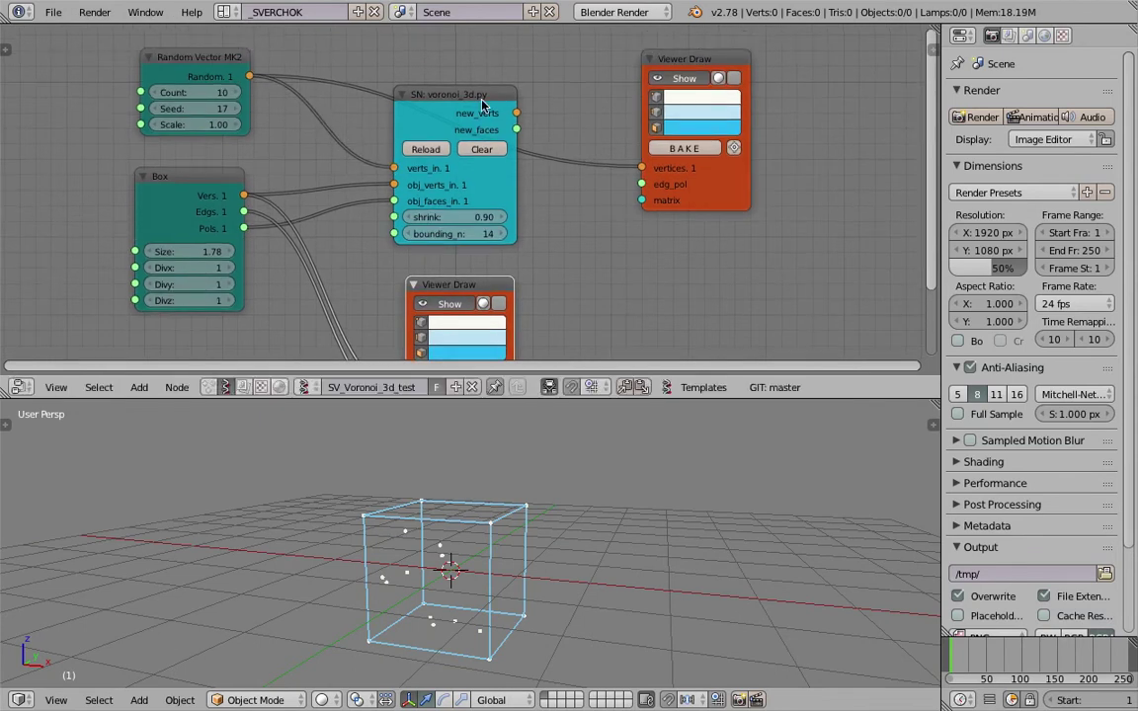
mouse_move(516, 114)
mouse_down()
mouse_move(631, 151)
mouse_move(575, 130)
mouse_up()
scroll(632, 163, down, 1)
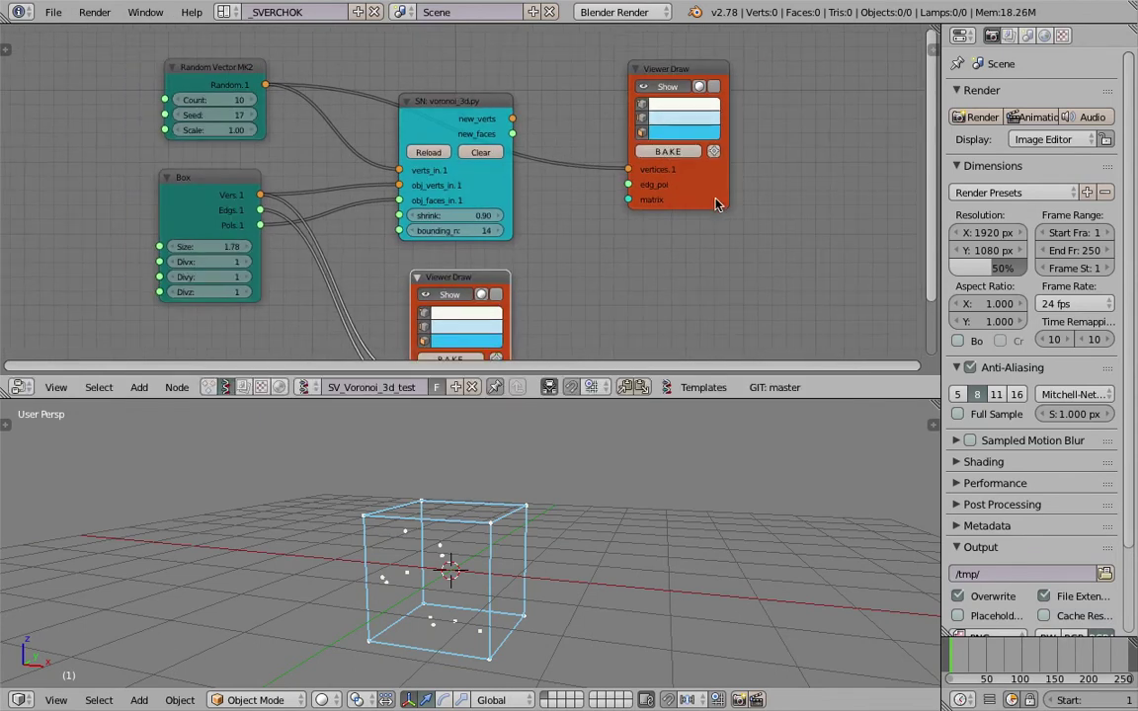
mouse_move(717, 204)
mouse_down()
mouse_move(635, 292)
mouse_move(507, 65)
mouse_move(487, 62)
mouse_up()
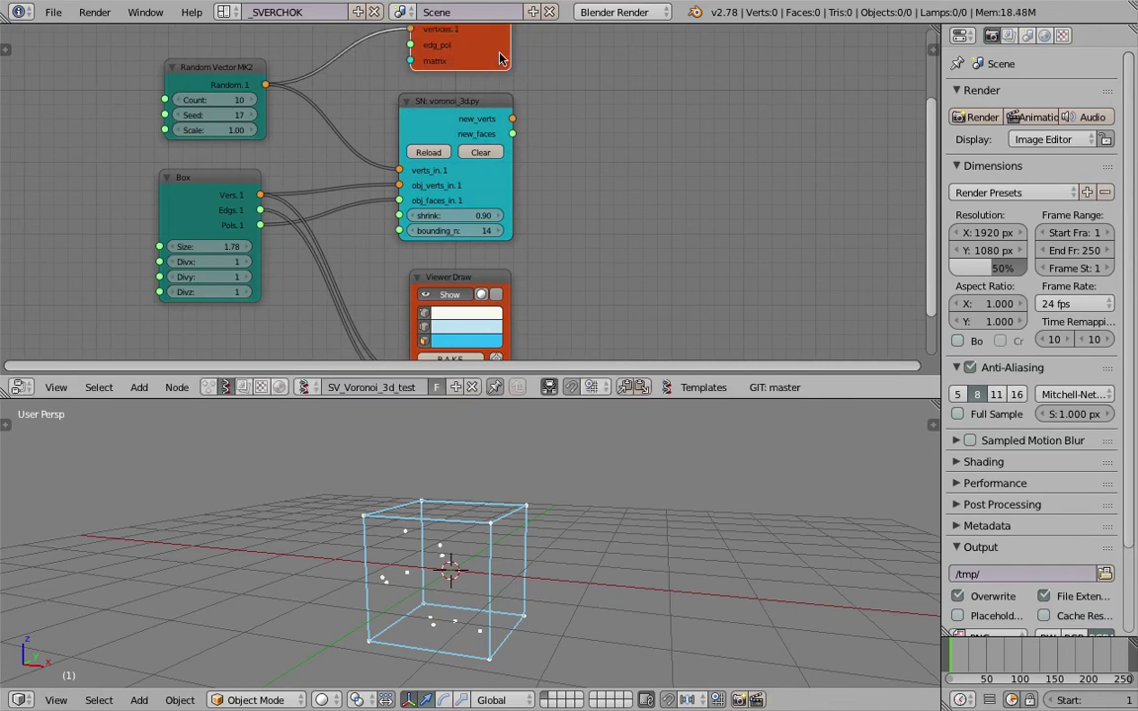
Duplicate a Viewer Draw node after the script node and link new_verts to its vertices and new_faces to its edg_pol.
key(shift+d)
click(664, 202)
mouse_move(512, 119)
mouse_down()
mouse_move(574, 173)
mouse_move(556, 167)
mouse_move(574, 188)
mouse_up()
mouse_move(599, 561)
middle_down()
mouse_move(812, 484)
mouse_move(511, 467)
mouse_move(412, 512)
mouse_move(541, 548)
mouse_move(320, 489)
mouse_move(504, 521)
mouse_move(508, 534)
middle_up()
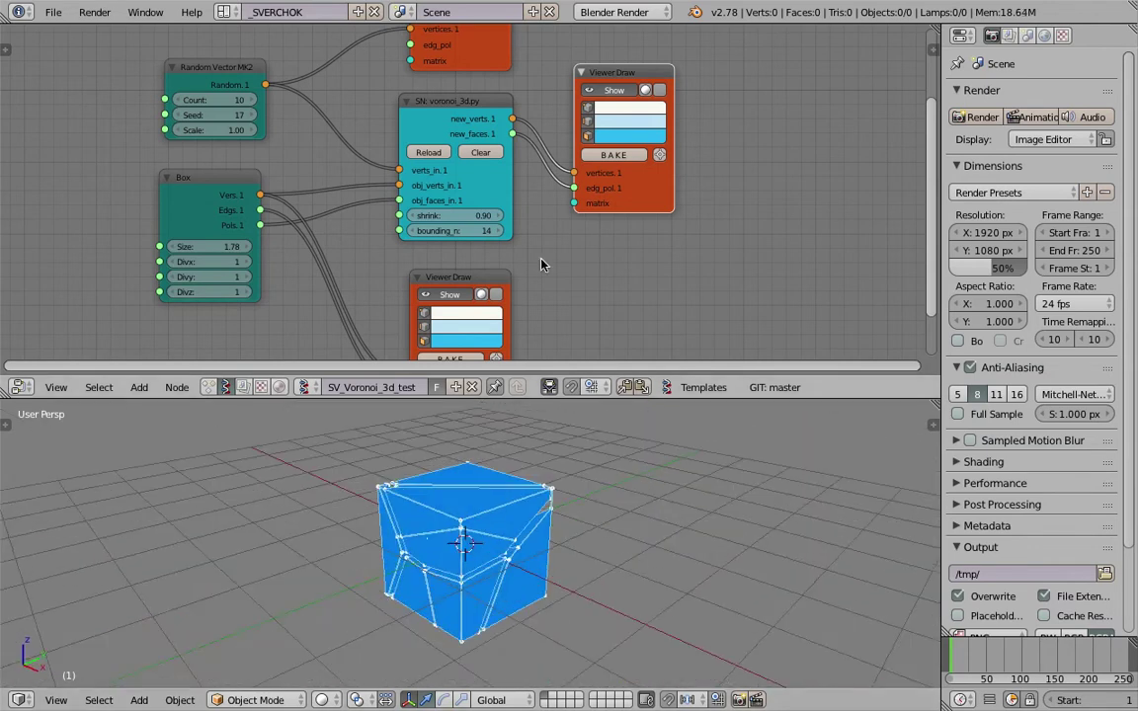
Toggle the Voronoi viewer's display off and on, hide the Box's Viewer Draw preview, and save the file.
middle_drag(613, 500, 653, 505)
click(607, 92)
click(608, 92)
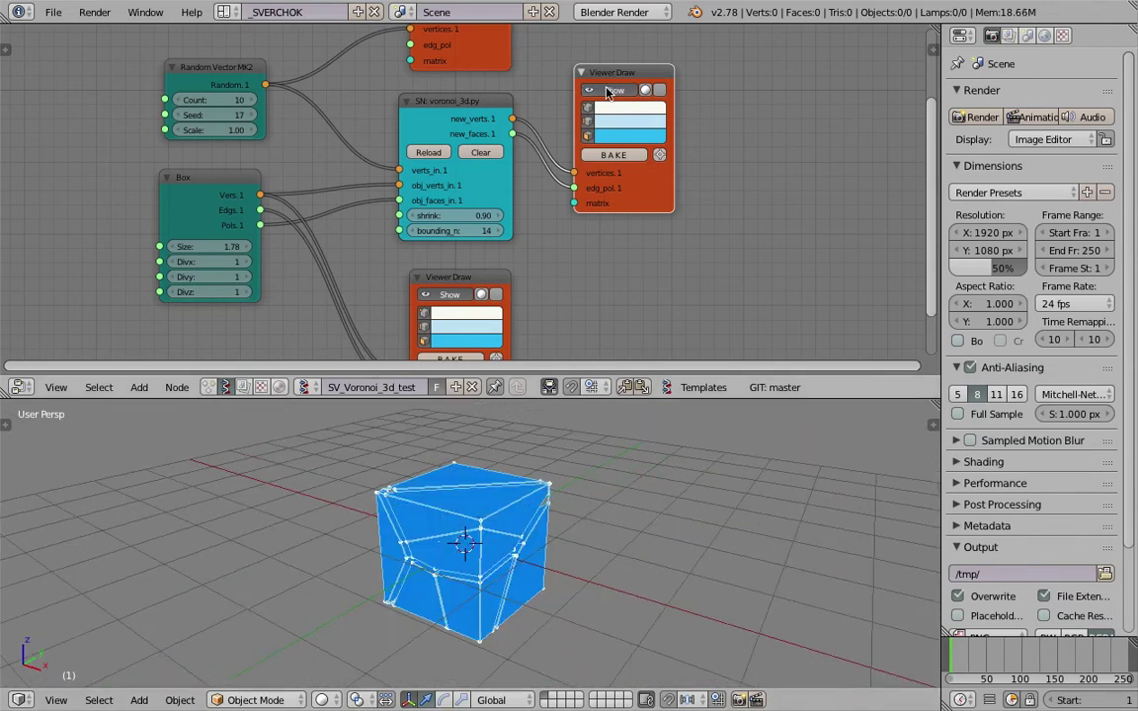
click(608, 91)
click(608, 91)
key(ctrl+s)
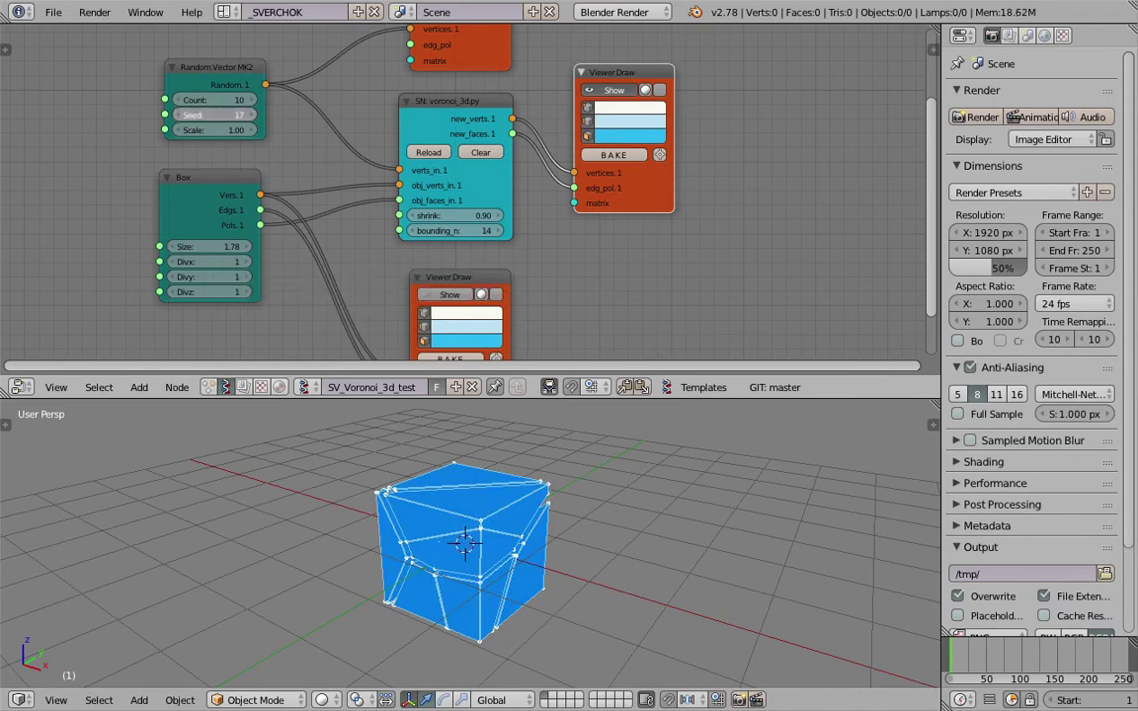
Set the Random Vector node's seed to 45 to vary the Voronoi cells.
drag(212, 115, 253, 115)
middle_drag(494, 538, 553, 499)
scroll(459, 242, up, 4)
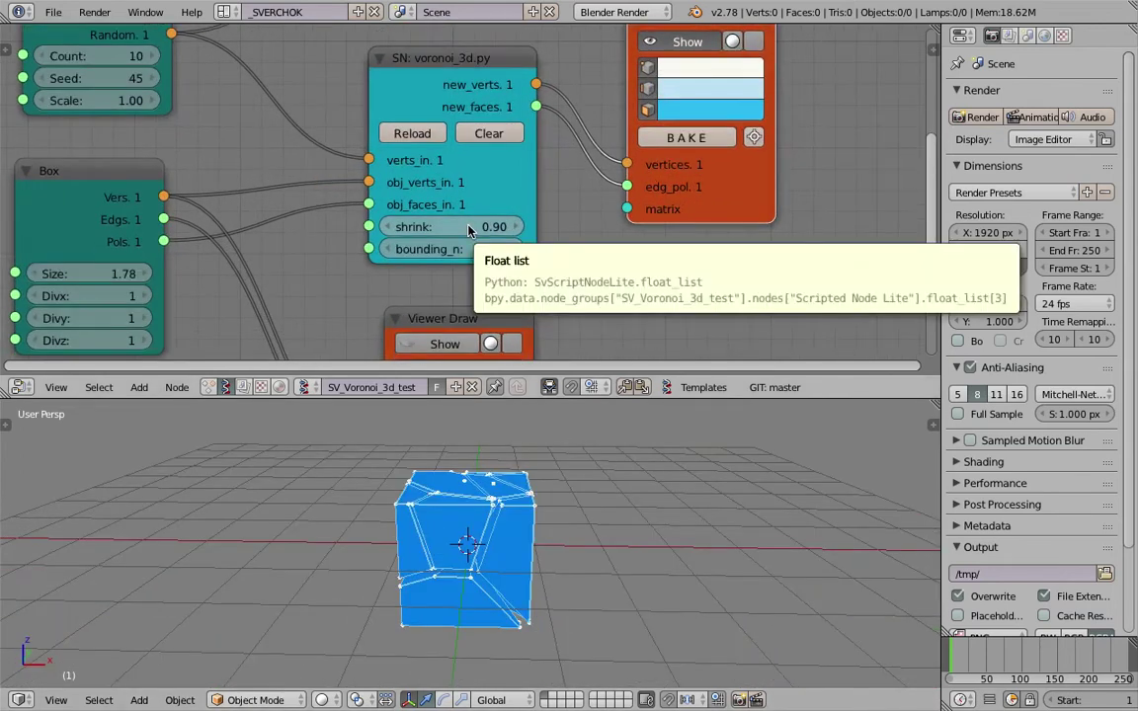
Set the voronoi_3d script node's shrink to 1.00 and save the file over the existing one.
click(470, 230)
key(Return)
middle_drag(642, 538, 452, 530)
key(ctrl+s)
click(453, 537)
Set the Random Vector node's seed to 82 and save the file.
drag(137, 79, 158, 79)
middle_drag(666, 539, 423, 563)
key(ctrl+s)
Bake the Voronoi box from its Viewer Draw node, move the baked mesh along Y beside the preview, and save.
click(711, 137)
right_click(484, 553)
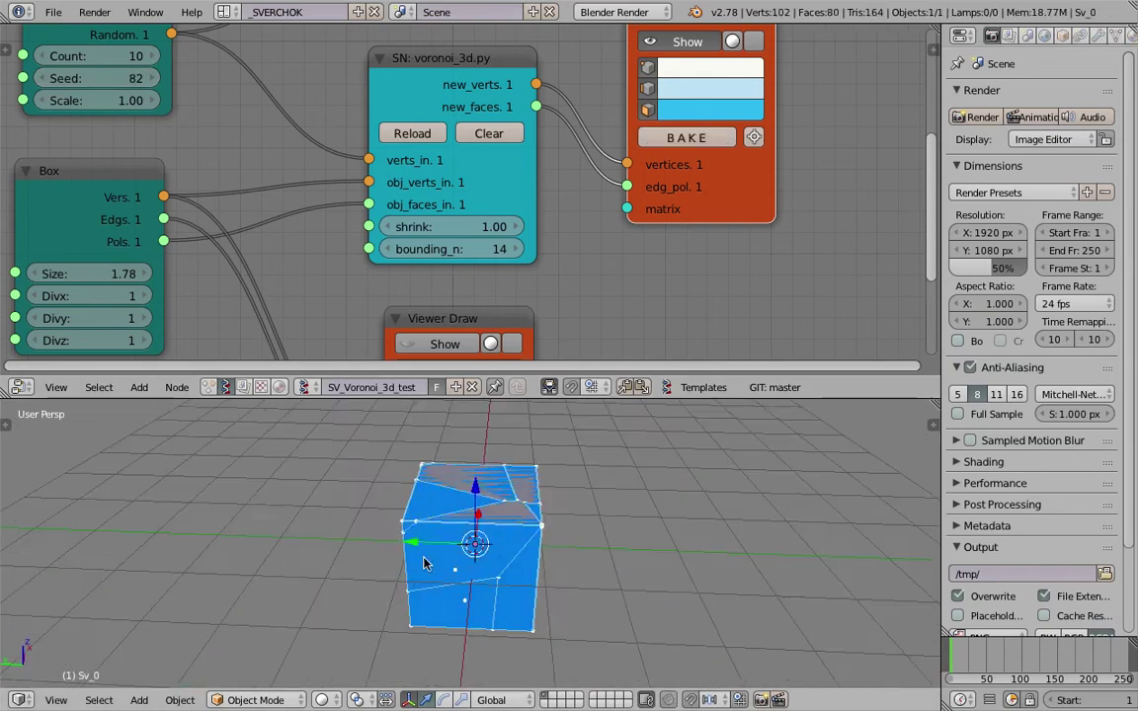
drag(413, 542, 573, 565)
shift+middle_drag(593, 549, 354, 485)
shift+middle_drag(472, 486, 568, 564)
key(ctrl+s)
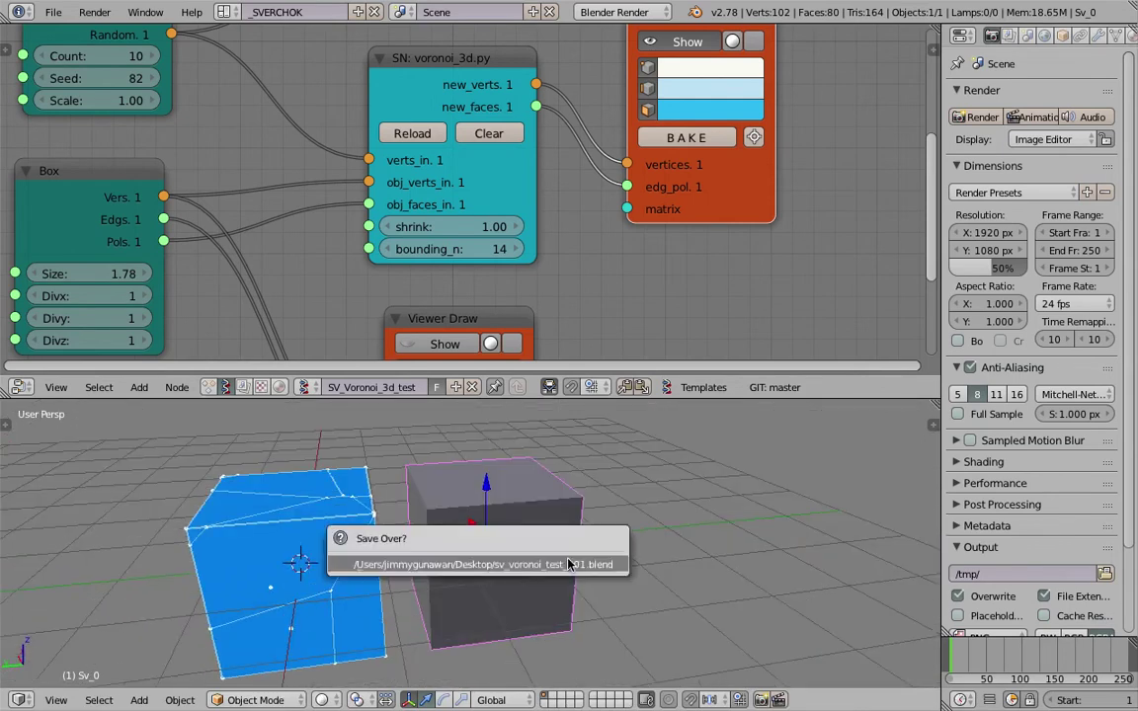
click(568, 564)
Add a Smooth modifier with a factor of 0.990 to the baked Voronoi box and save the file.
click(1097, 34)
click(1037, 96)
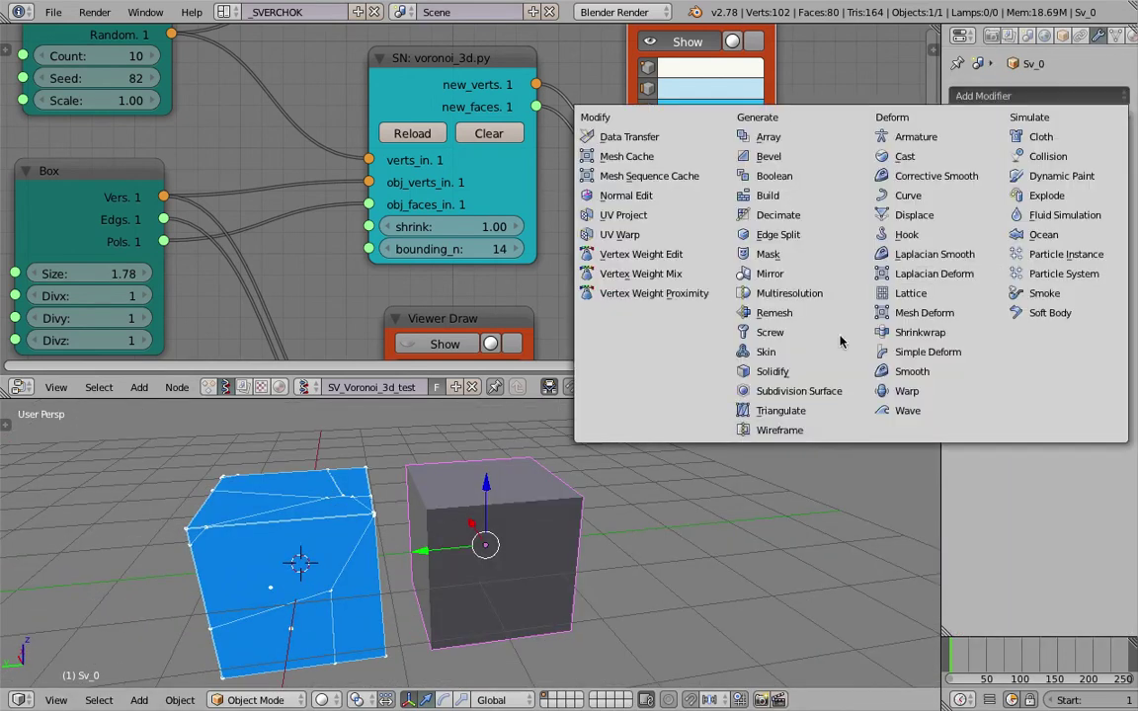
click(911, 373)
middle_drag(607, 441, 563, 415)
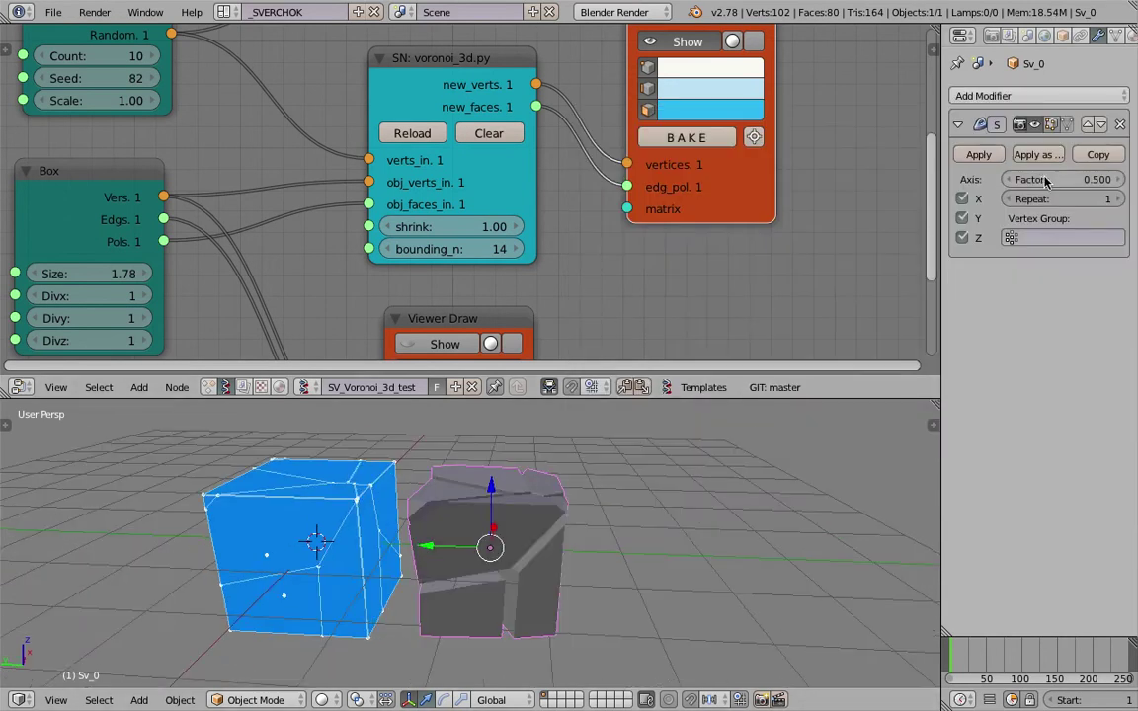
drag(1057, 179, 1106, 179)
middle_drag(624, 524, 566, 530)
key(ctrl+s)
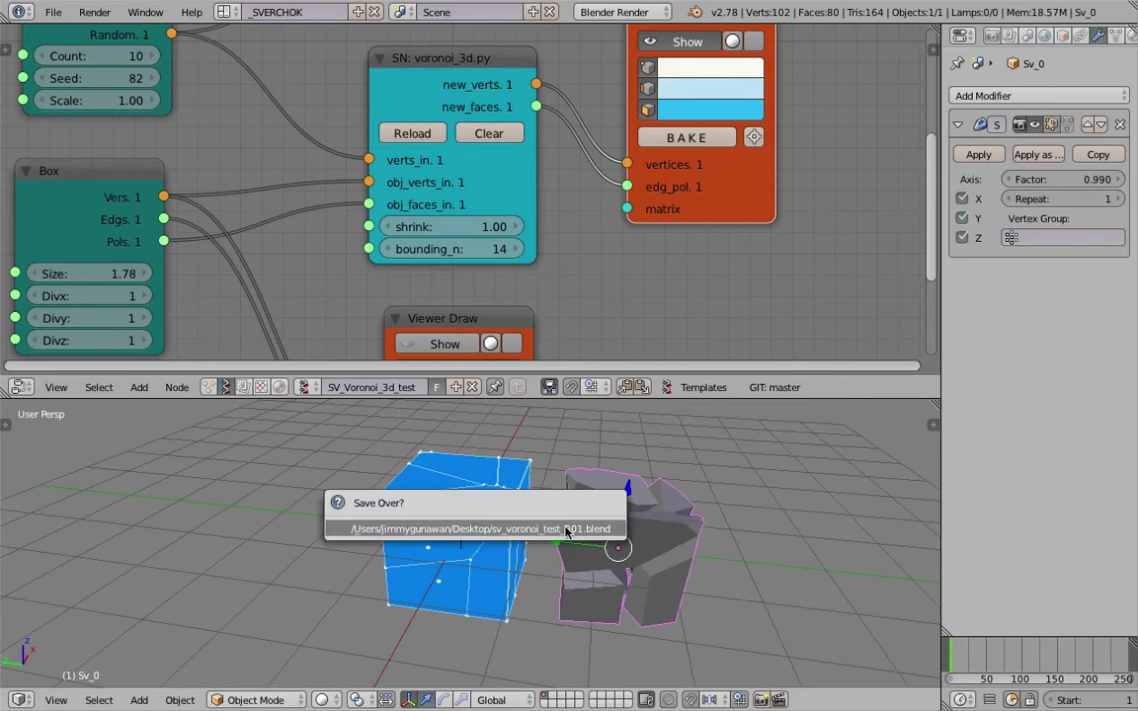
click(566, 530)
Move the Box node slightly down and away from the script node, and save the file.
scroll(244, 273, down, 3)
middle_drag(244, 273, 295, 269)
drag(190, 178, 166, 203)
key(ctrl+s)
click(201, 205)
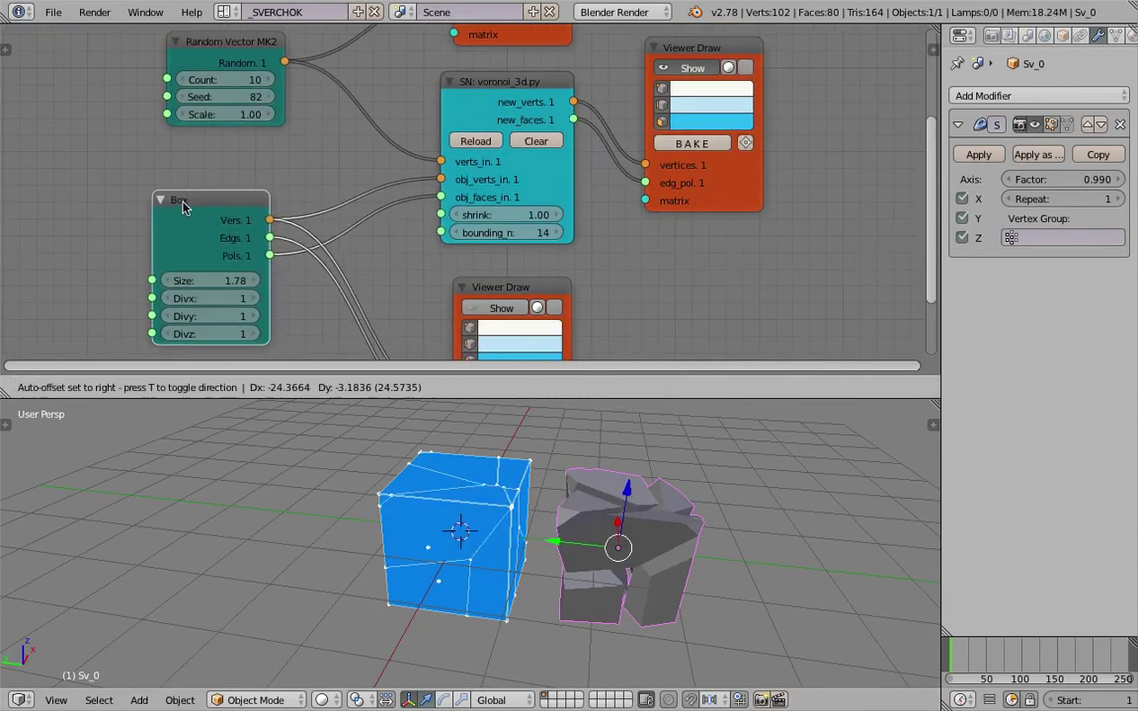
Add an IcoSphere node beside the Box node in the node tree.
scroll(188, 211, down, 1)
mouse_move(191, 214)
middle_down()
mouse_move(287, 213)
mouse_move(198, 209)
middle_up()
scroll(257, 214, down, 1)
key(alt+space)
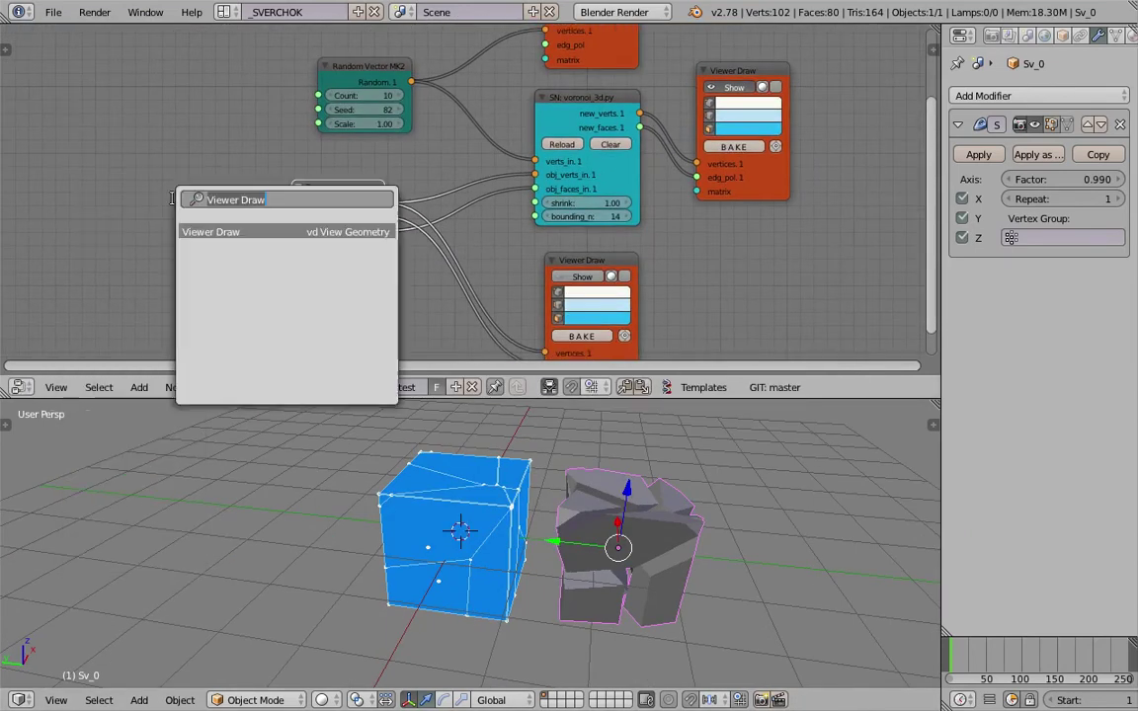
text(sphe)
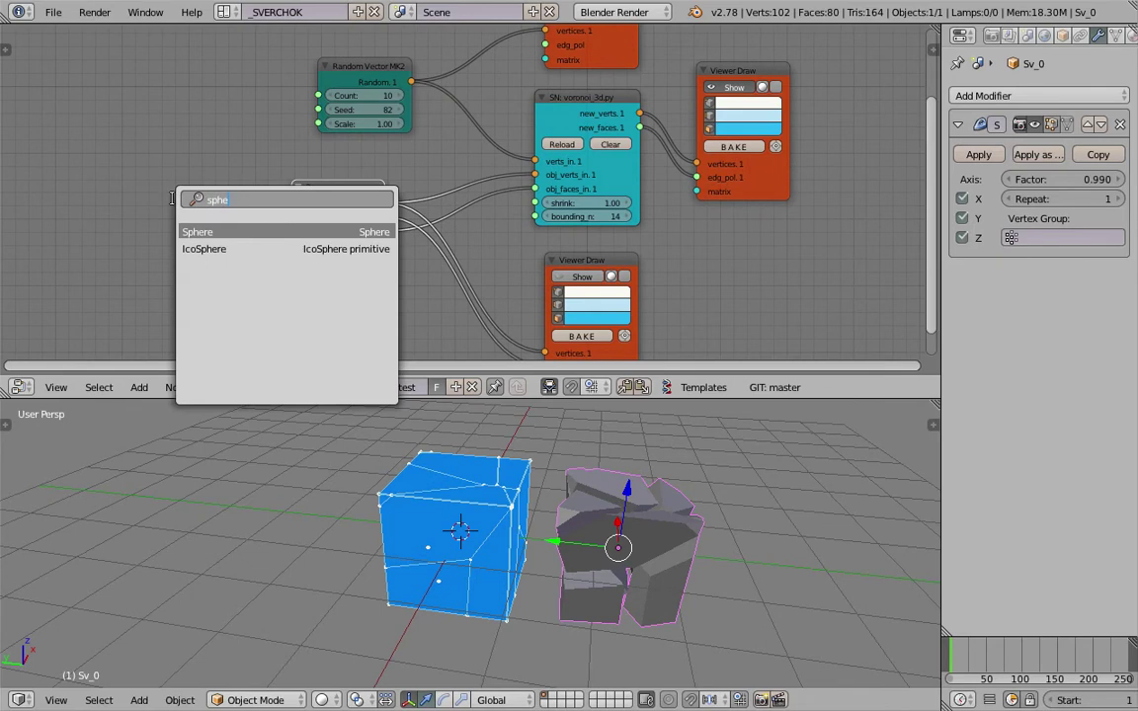
text(ico)
key(Return)
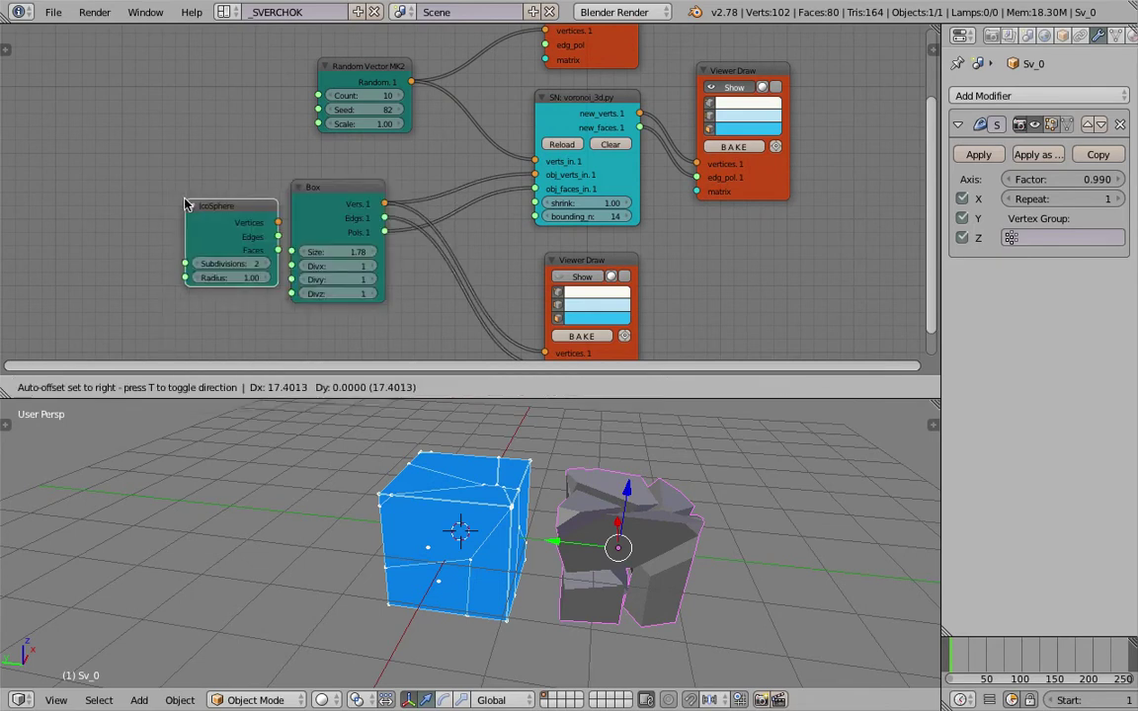
click(150, 179)
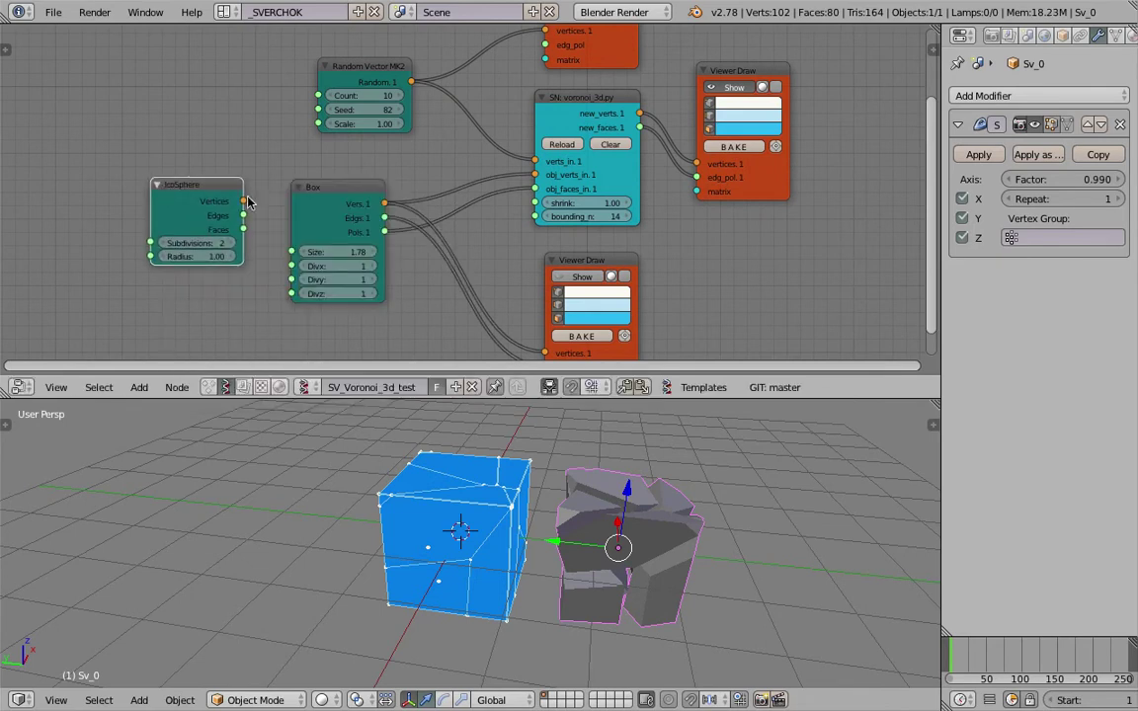
Link the IcoSphere's Vertices to the script node's obj_verts_in and its Faces to obj_faces_in.
drag(244, 200, 534, 175)
drag(245, 230, 533, 192)
middle_drag(589, 609, 464, 474)
scroll(556, 516, up, 3)
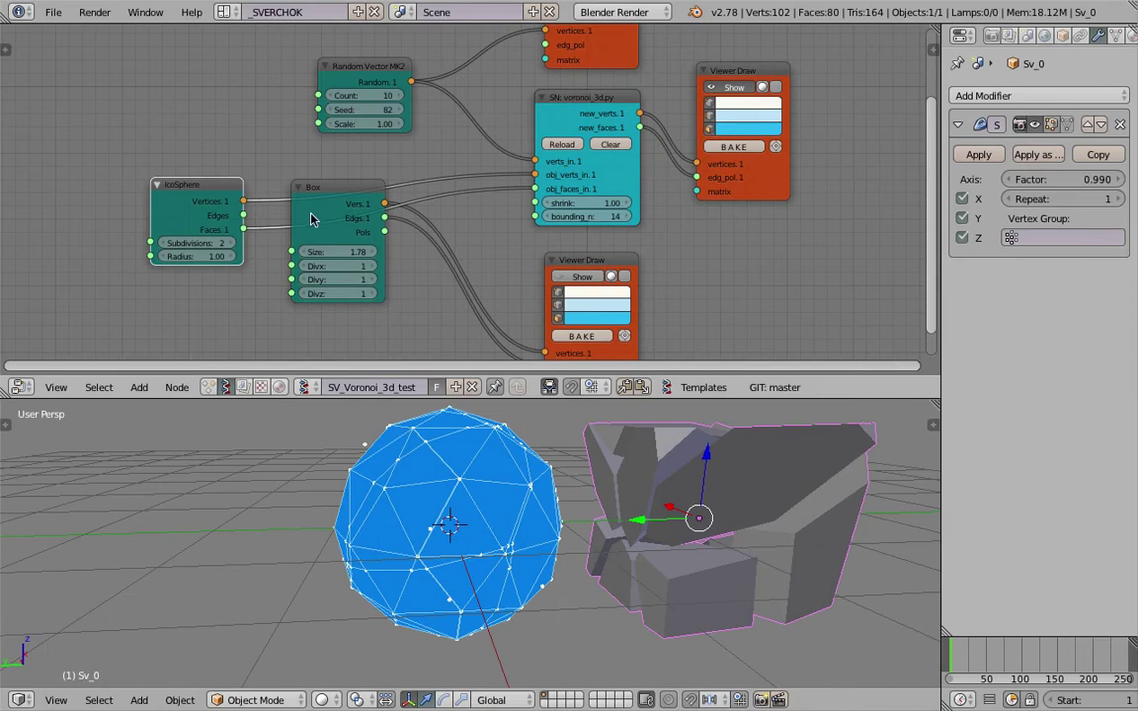
Set the IcoSphere node's subdivisions to 1 and save the file.
click(166, 243)
middle_drag(383, 464, 513, 525)
key(ctrl+s)
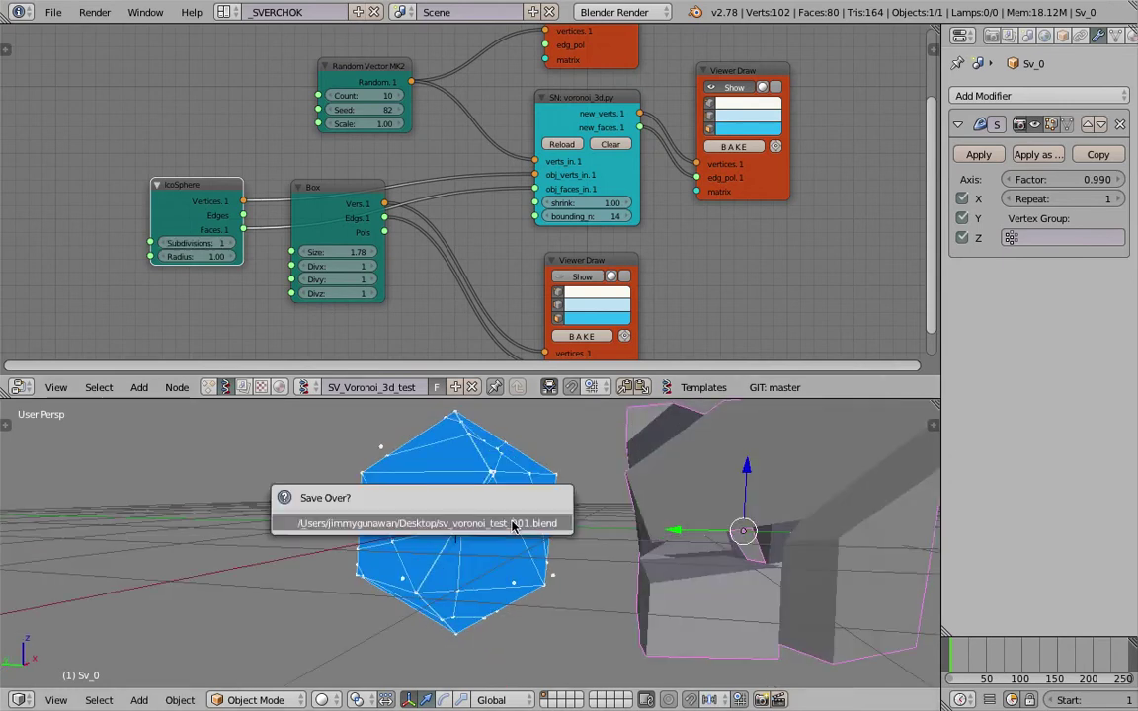
click(514, 525)
Bake the Voronoi icosphere and move the baked mesh along Y past the smoothed box.
scroll(404, 199, down, 1)
middle_drag(640, 201, 609, 209)
click(653, 162)
right_click(529, 456)
scroll(529, 450, down, 3)
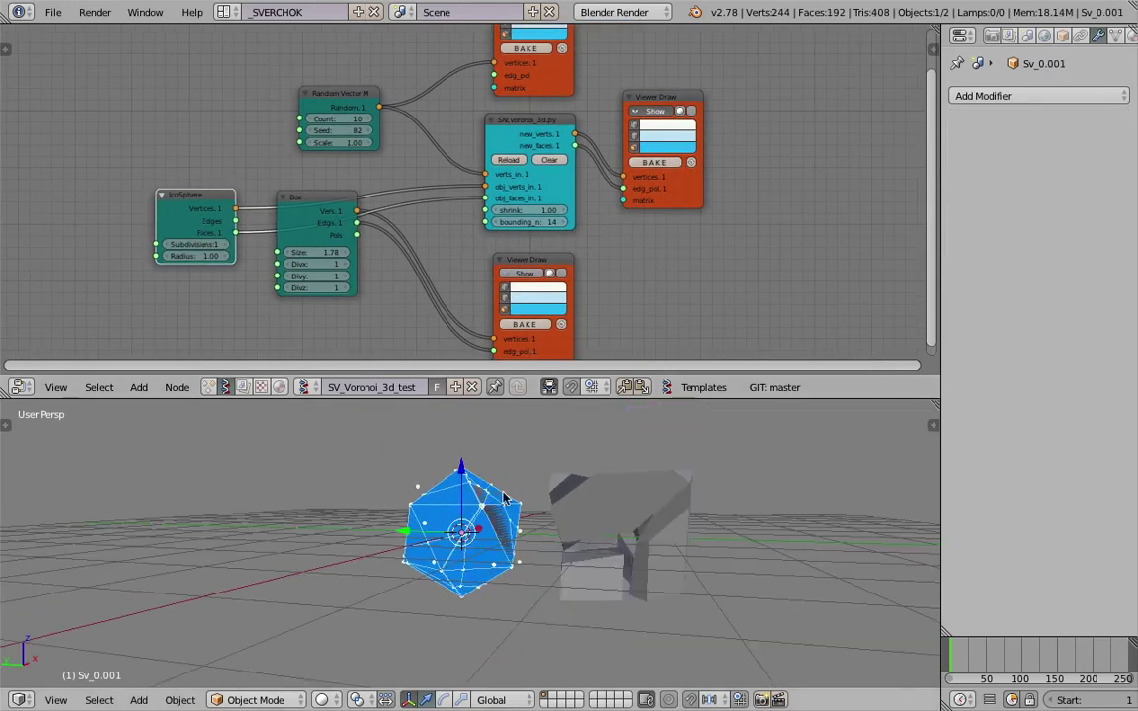
drag(406, 530, 837, 499)
click(838, 500)
middle_drag(838, 500, 711, 464)
Add a Smooth modifier with a factor of 0.560 to the baked icosphere and save the file.
click(1097, 97)
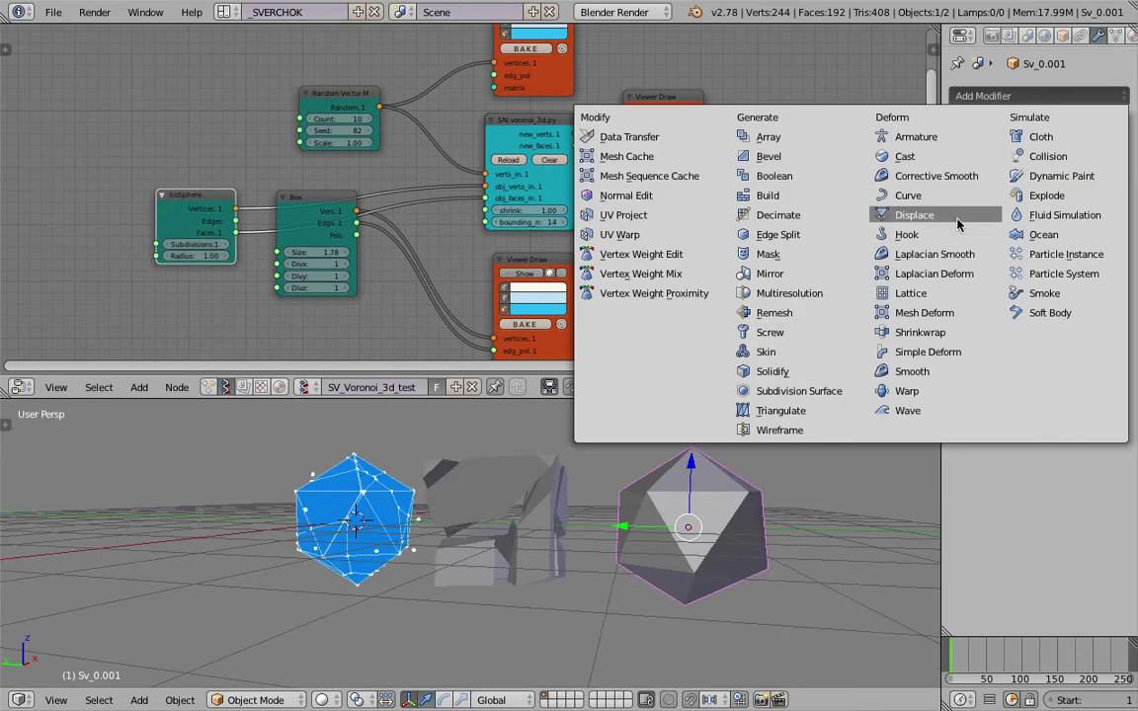
click(910, 371)
middle_drag(592, 514, 546, 469)
key(ctrl+s)
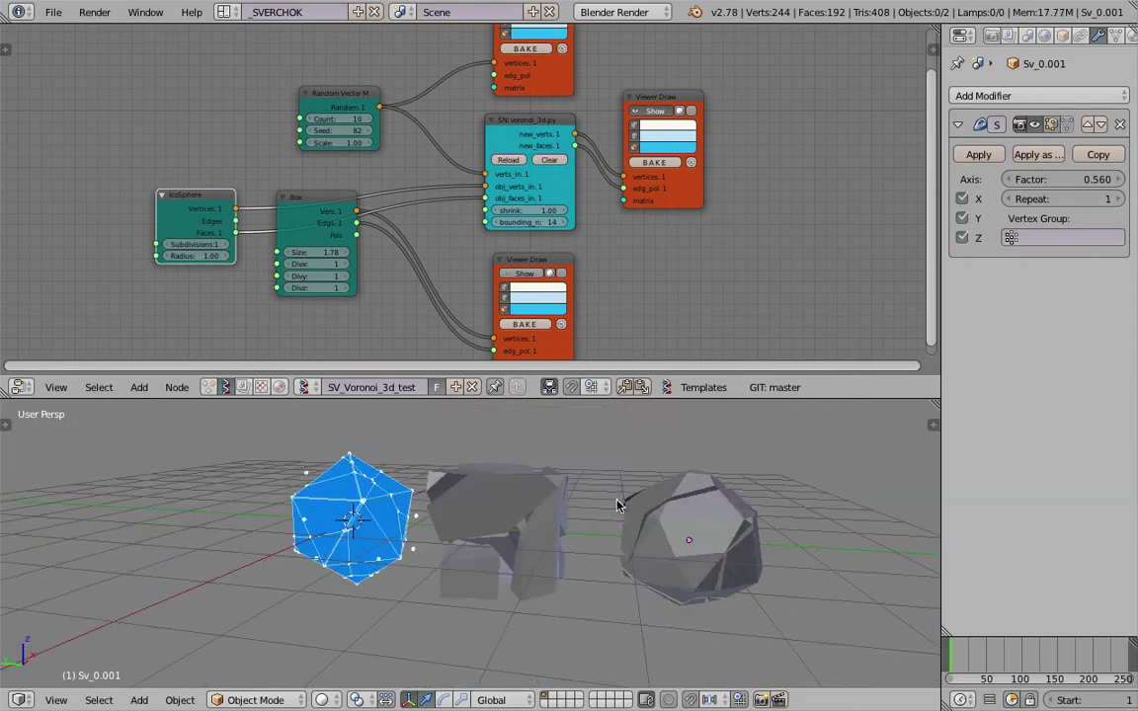
key(ctrl+s)
middle_drag(640, 508, 588, 515)
click(642, 542)
Add a Wireframe modifier to the baked icosphere, keeping the 0.0200 thickness, and deselect the object.
right_click(691, 521)
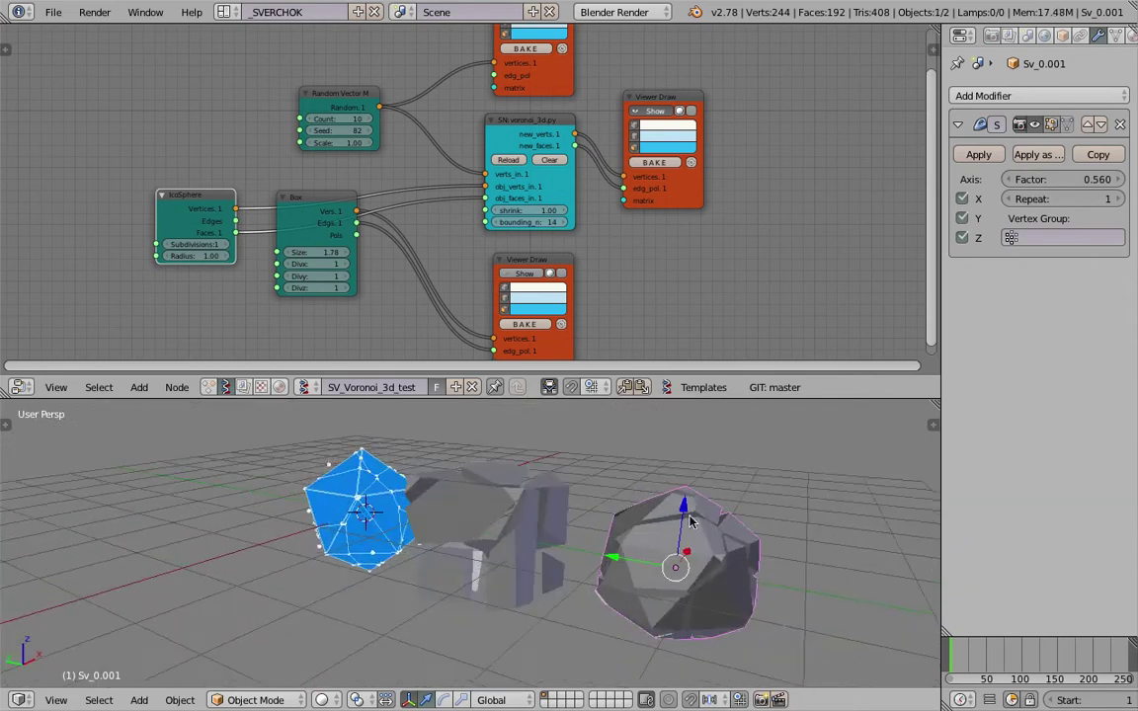
middle_drag(691, 520, 756, 494)
click(1029, 96)
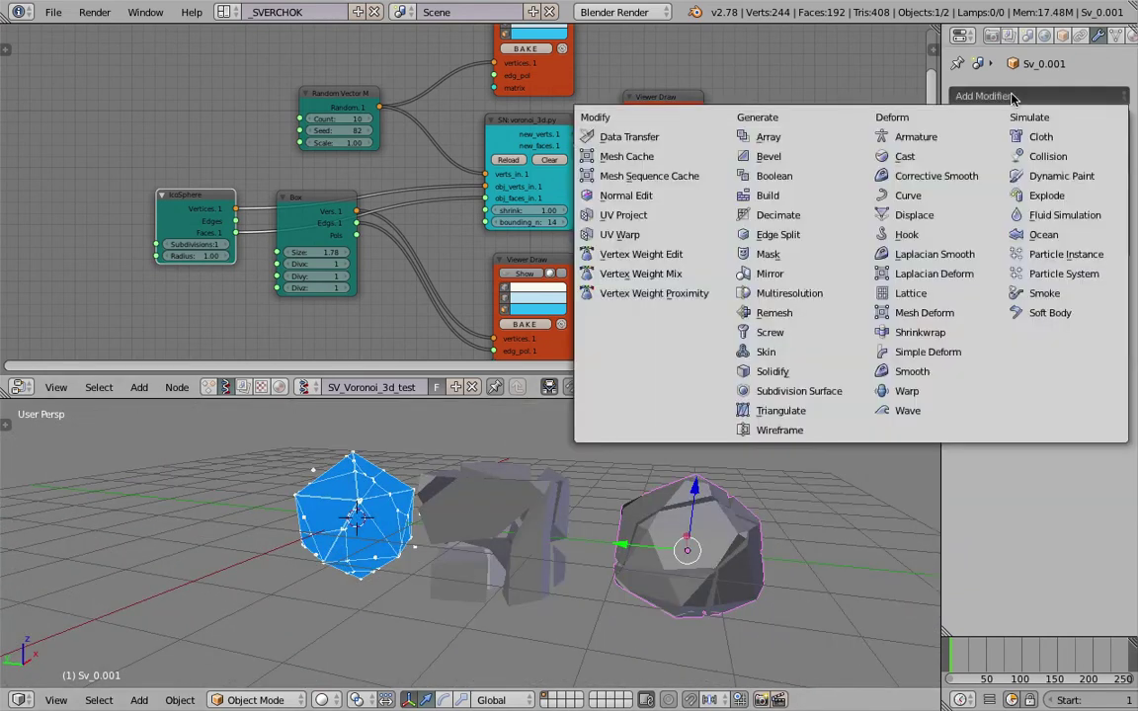
click(681, 385)
scroll(709, 514, up, 1)
middle_drag(729, 535, 637, 541)
key(a)
Set the Random Vector node's count to 34.
scroll(551, 531, up, 4)
scroll(585, 488, down, 5)
scroll(527, 243, down, 3)
middle_drag(526, 243, 469, 243)
scroll(326, 144, up, 5)
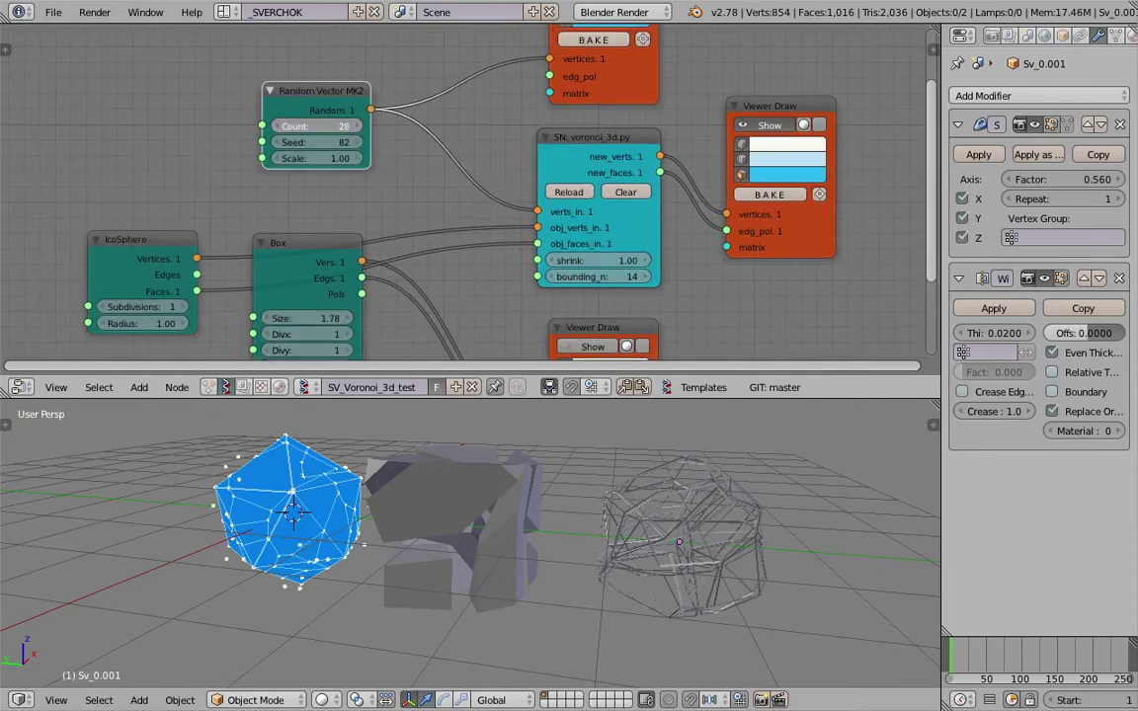
Move the Box node above the IcoSphere node and link its Vers and Pols back to obj_verts_in and obj_faces_in.
drag(259, 241, 70, 87)
drag(173, 107, 543, 227)
drag(174, 140, 391, 196)
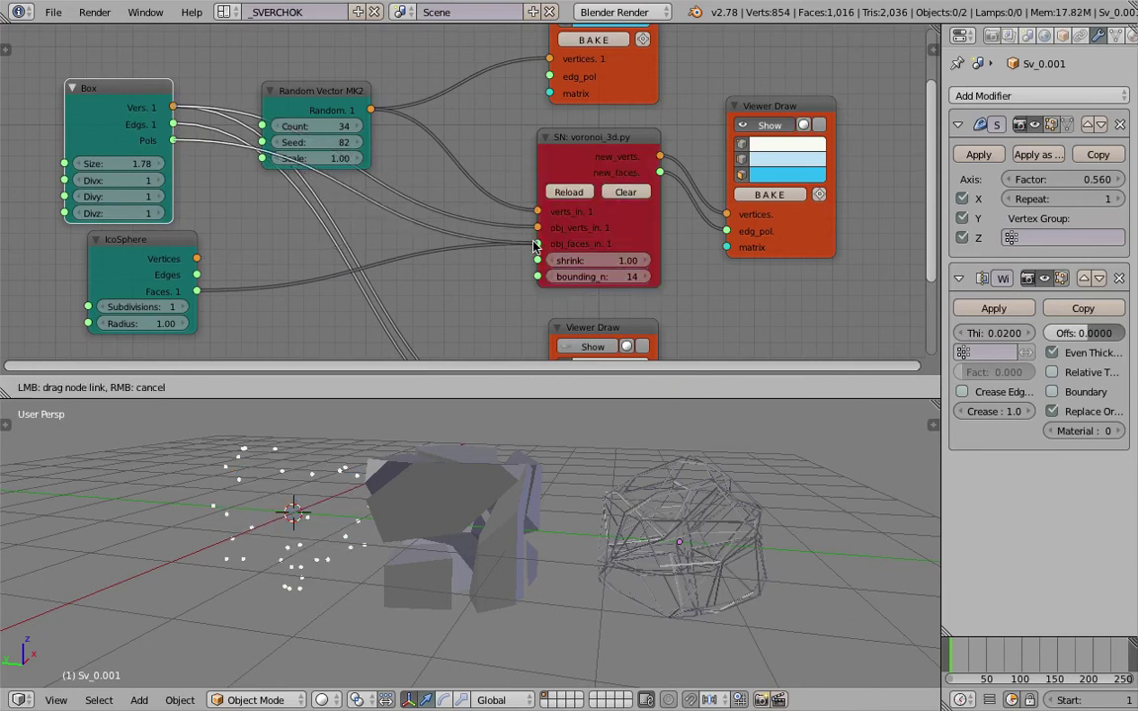
drag(533, 244, 537, 243)
middle_drag(395, 451, 483, 453)
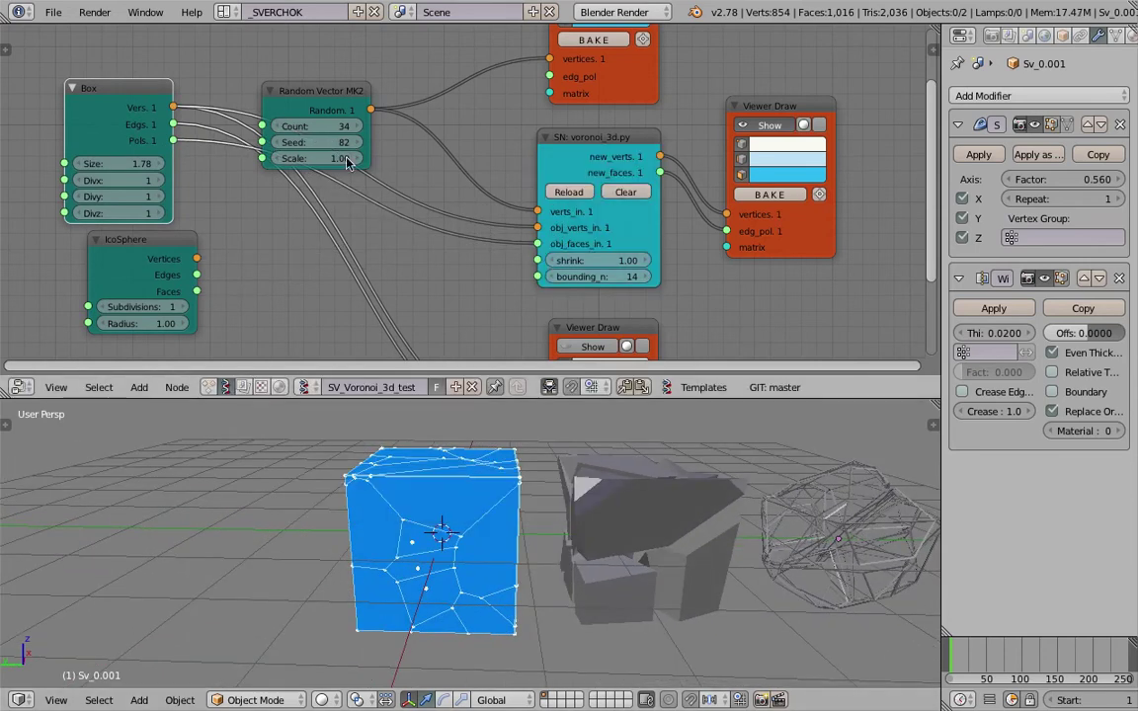
Try Random Vector counts of 10 and 50, and settle on a count of 20.
text(10)
key(Return)
click(323, 126)
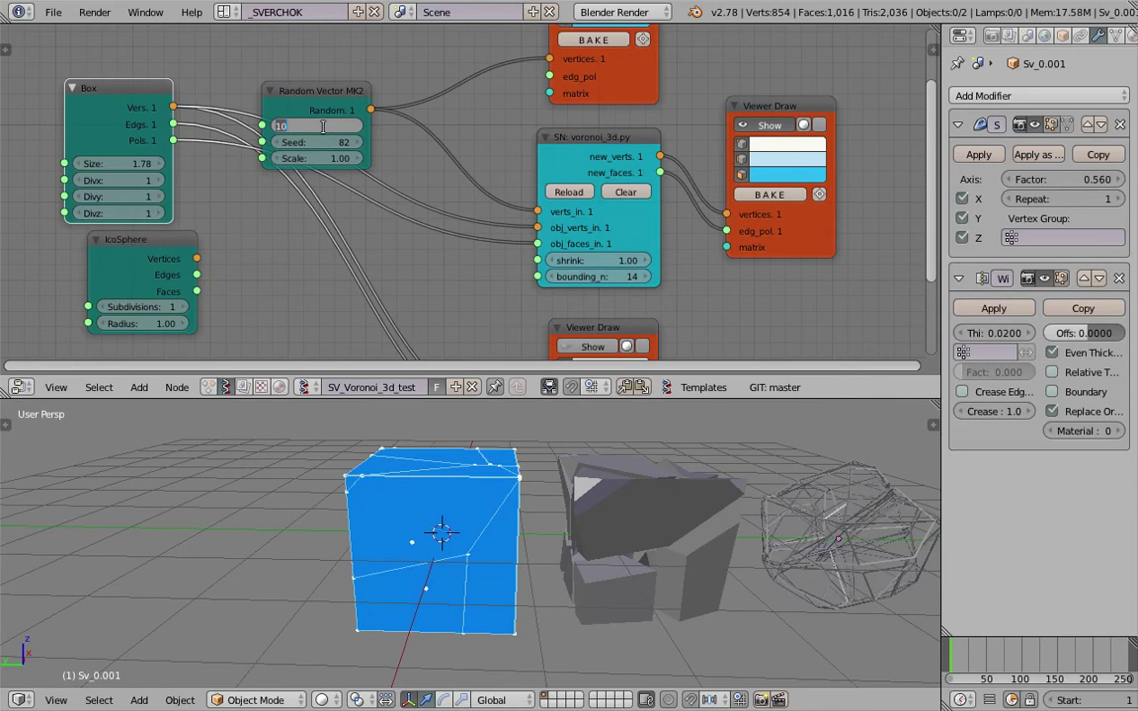
key(Return)
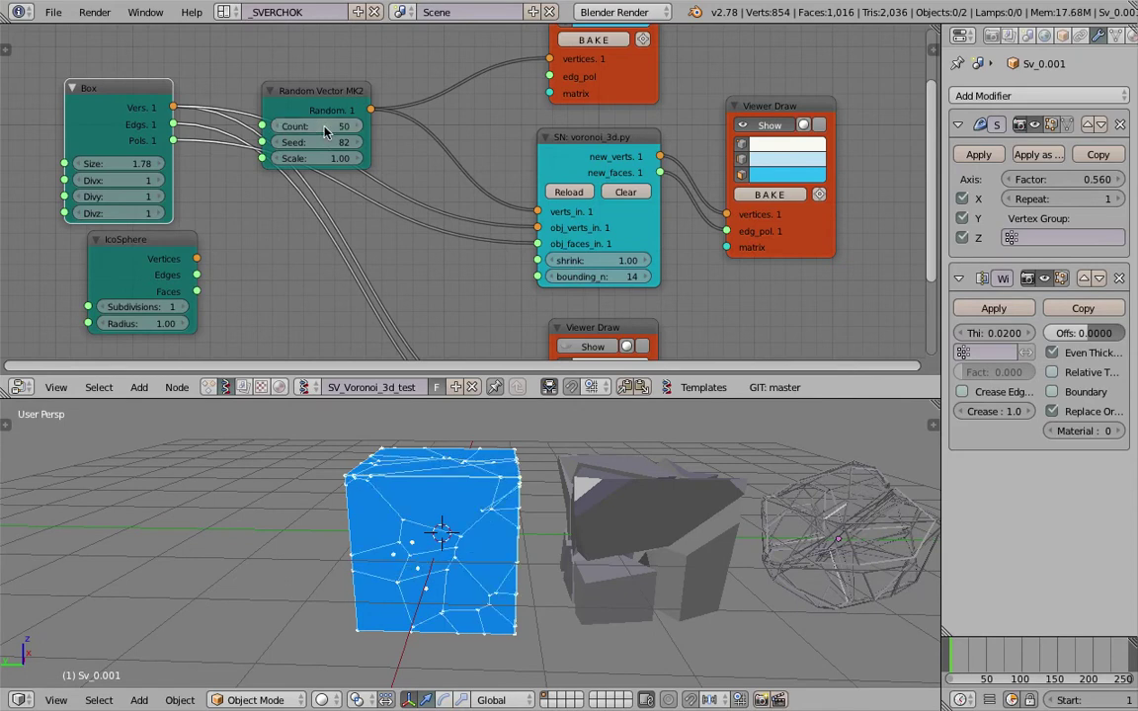
middle_drag(558, 604, 652, 599)
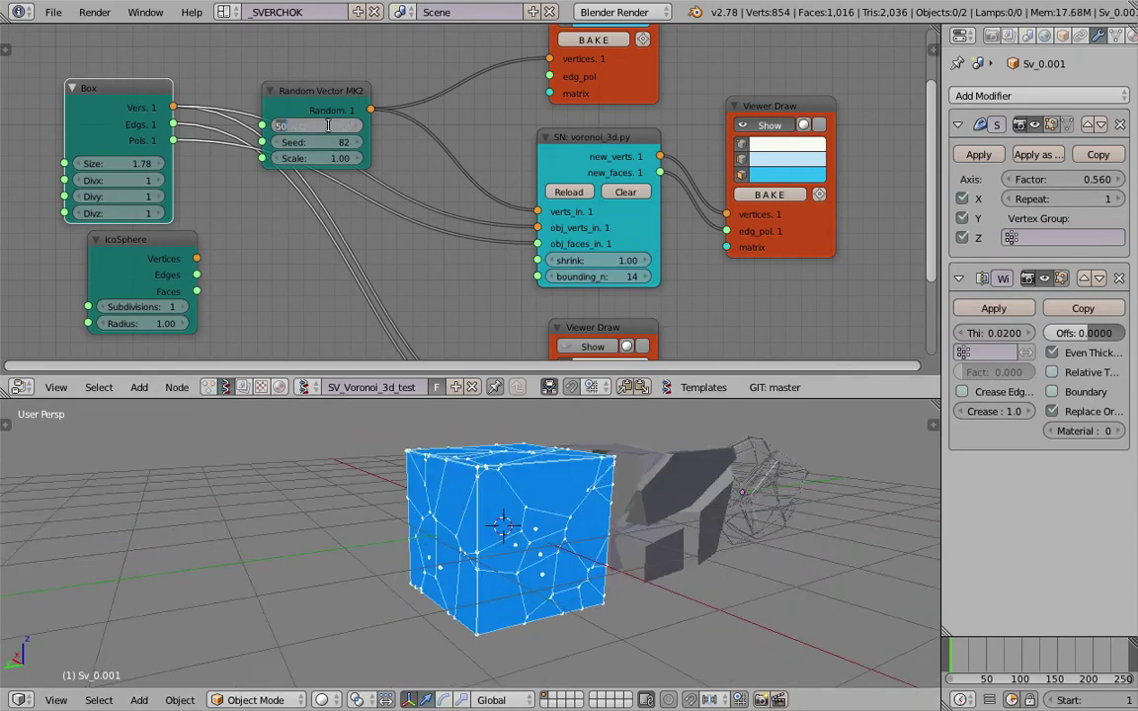
text(20)
key(Return)
scroll(556, 277, down, 2)
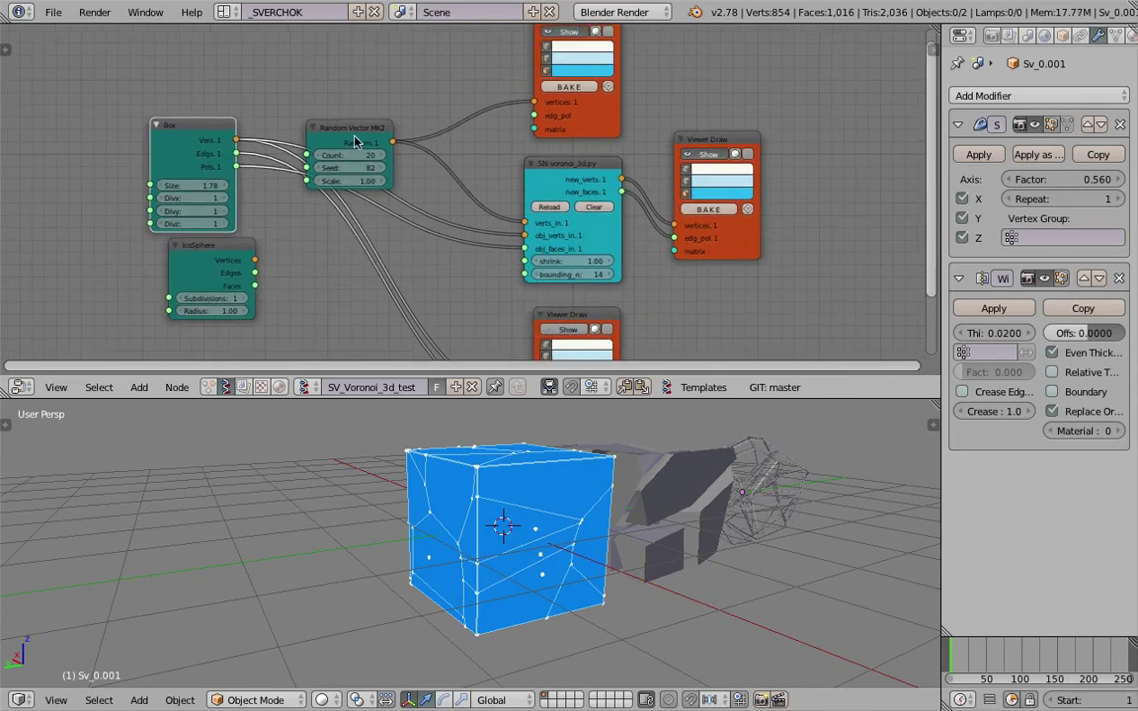
Move the Random Vector node above the Box links and place the points' Viewer Draw above the Voronoi viewer.
drag(395, 139, 442, 108)
middle_drag(443, 107, 447, 170)
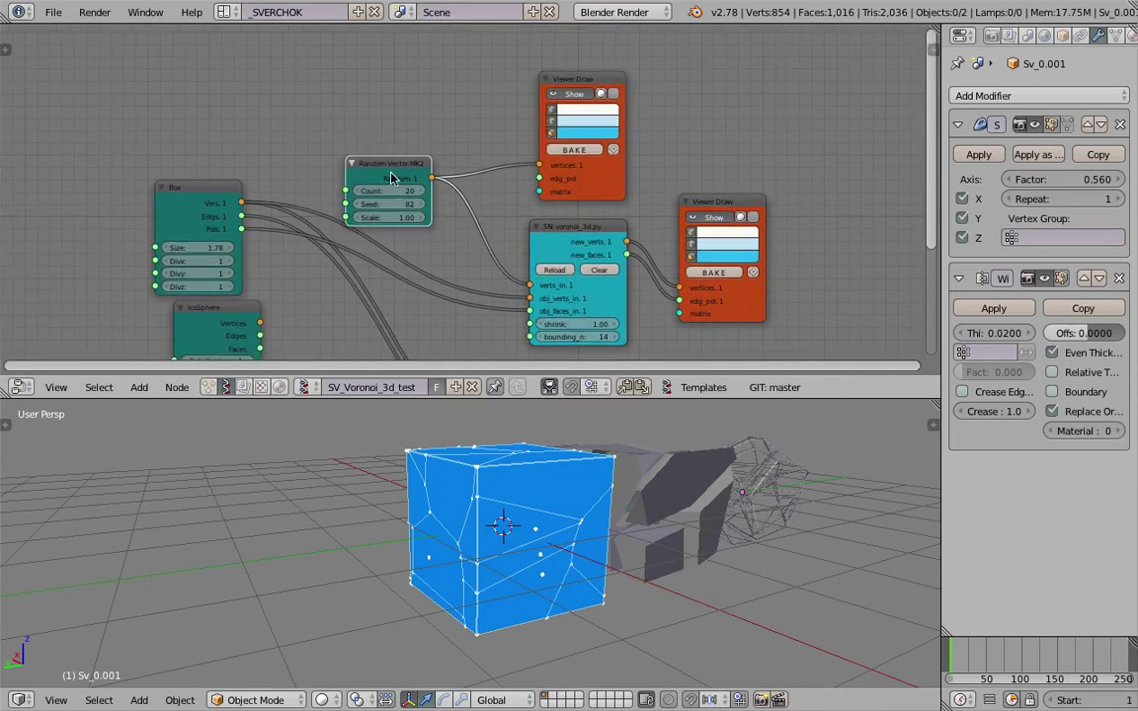
mouse_move(391, 178)
mouse_down()
mouse_move(406, 110)
mouse_move(367, 120)
mouse_up()
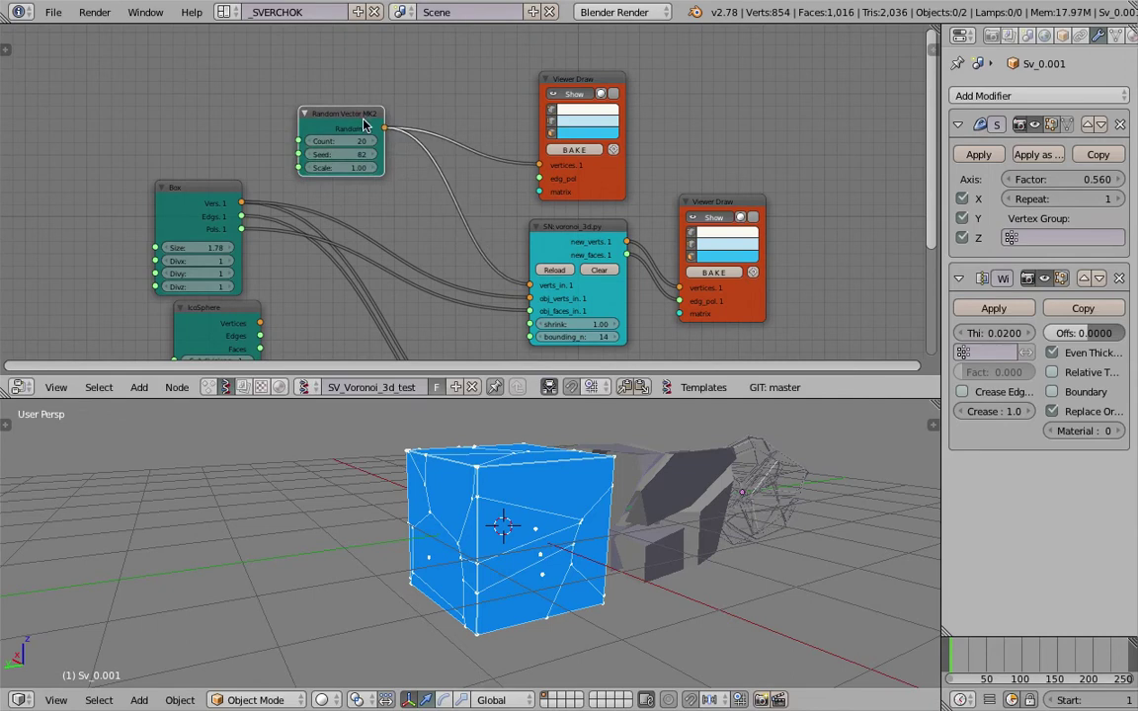
drag(569, 82, 743, 62)
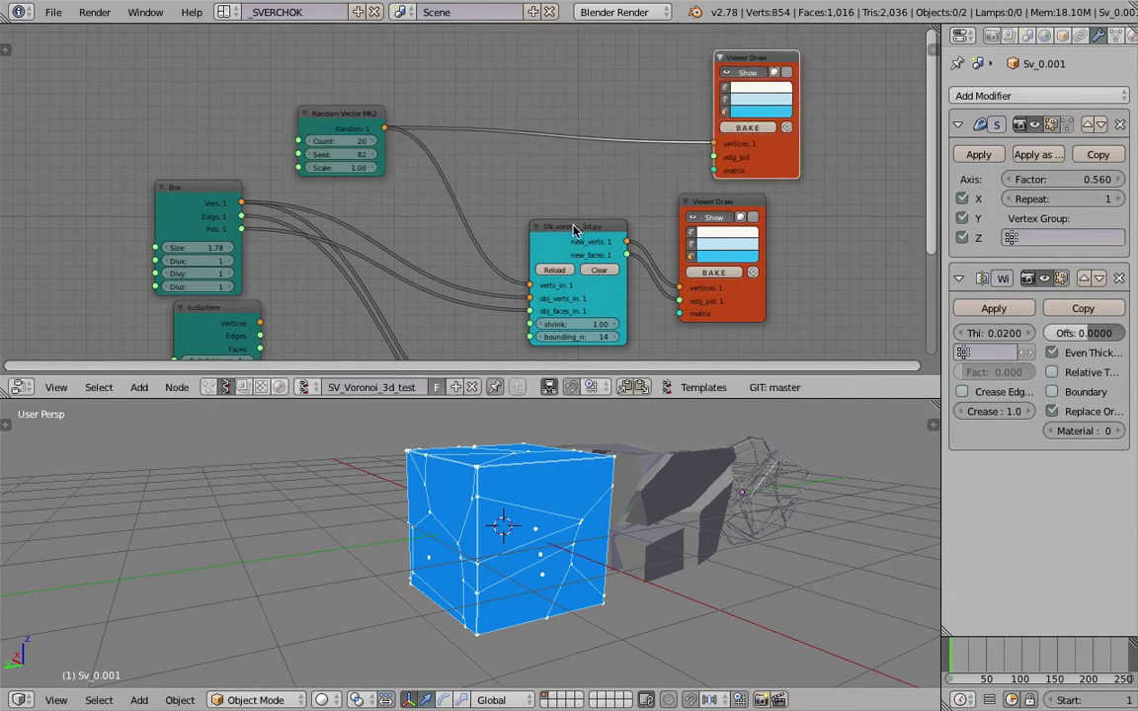
Bake the 20-point Voronoi box, move the baked mesh along Y to the free side of the preview, and save.
click(713, 273)
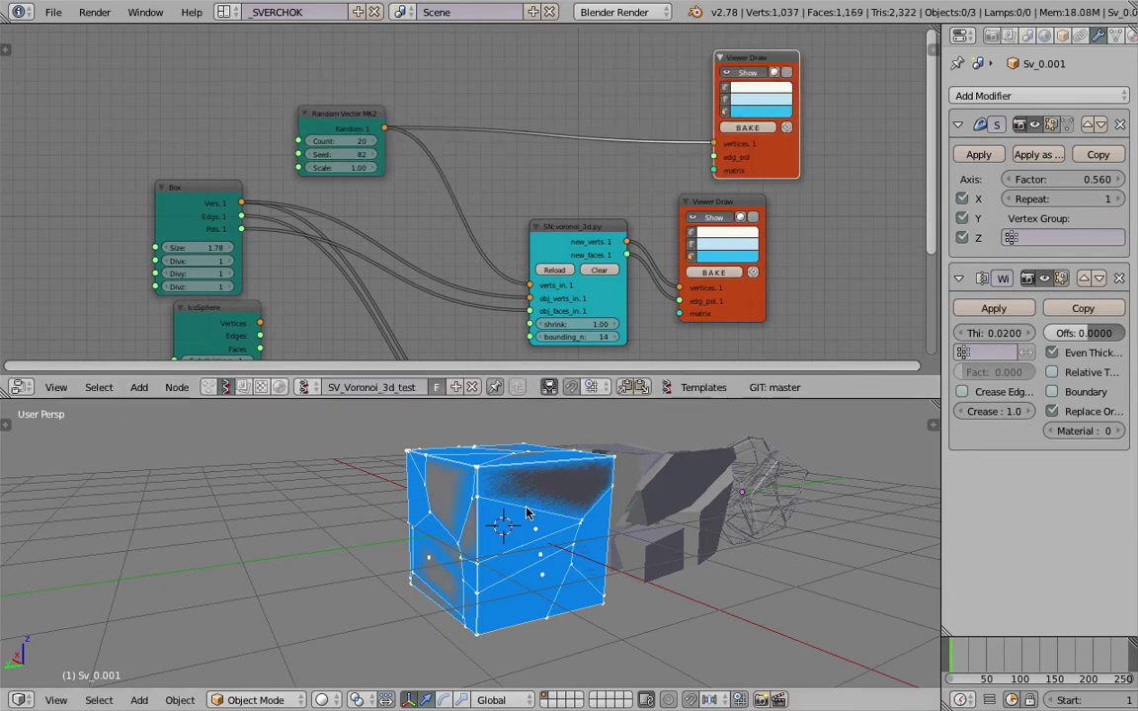
key(g)
key(y)
click(312, 566)
key(ctrl+s)
click(390, 551)
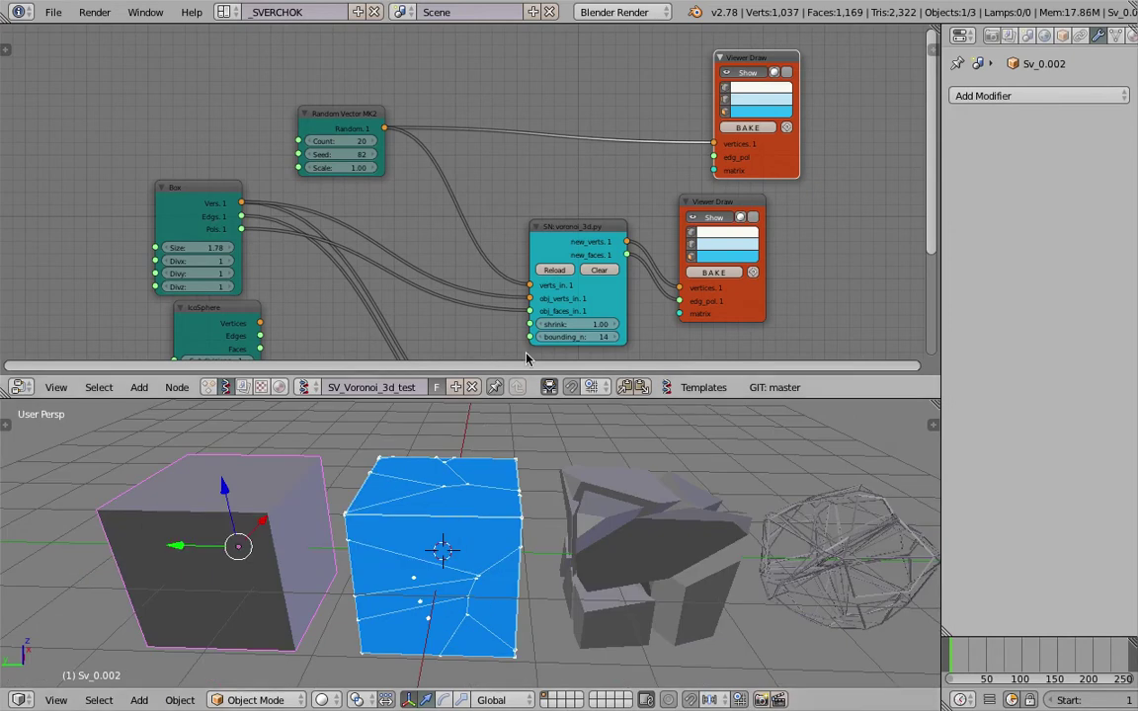
Set the script node's shrink to 0.88 and shift the Random Vector node upward.
mouse_move(584, 325)
mouse_down()
mouse_move(555, 325)
mouse_move(565, 325)
mouse_up()
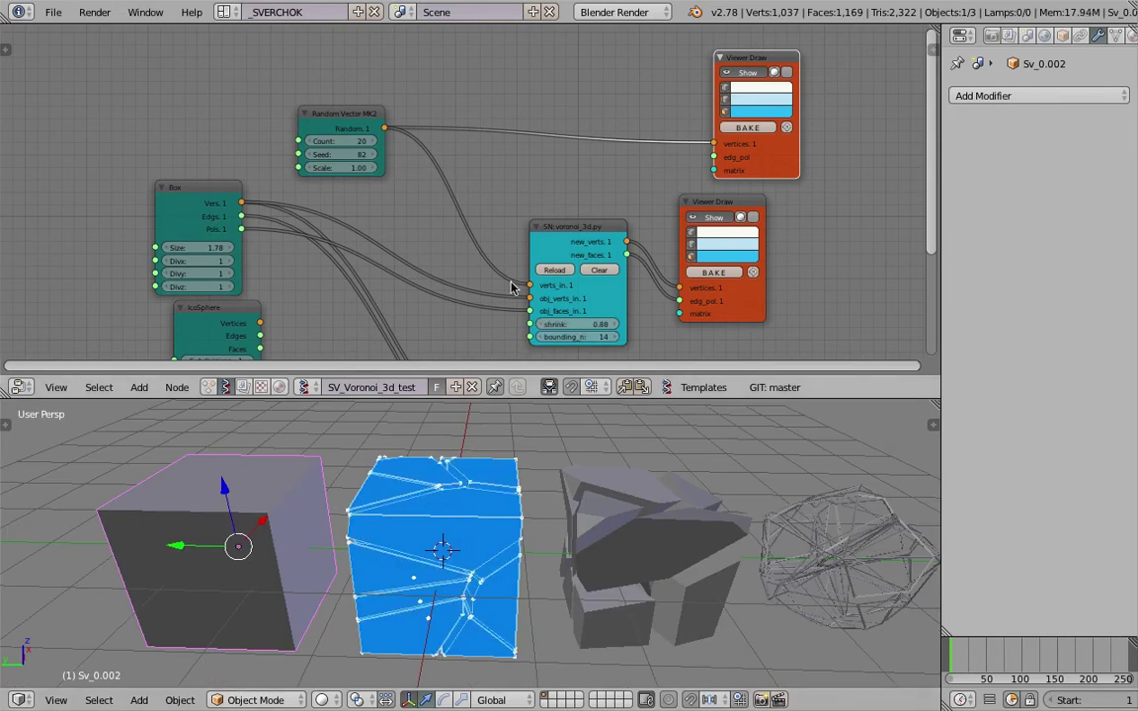
drag(342, 128, 342, 101)
Add a Line node beside the Random Vector node and link its Vertices to the script node's verts_in.
middle_drag(174, 66, 185, 101)
key(alt+space)
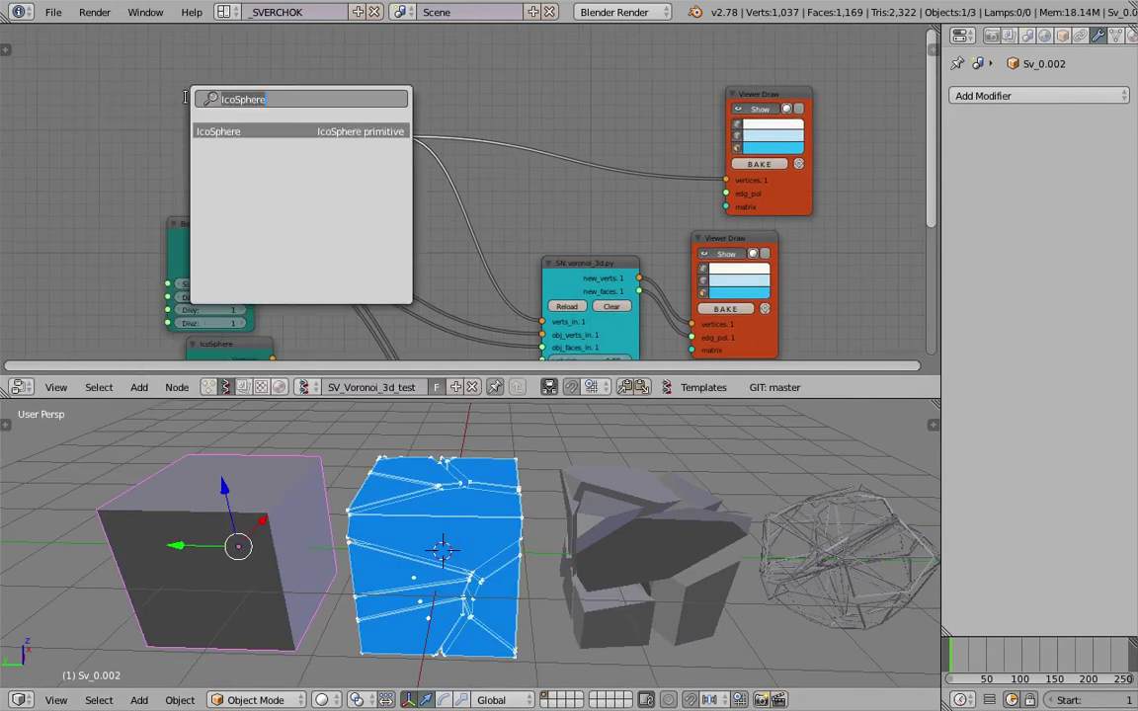
text(line)
key(Return)
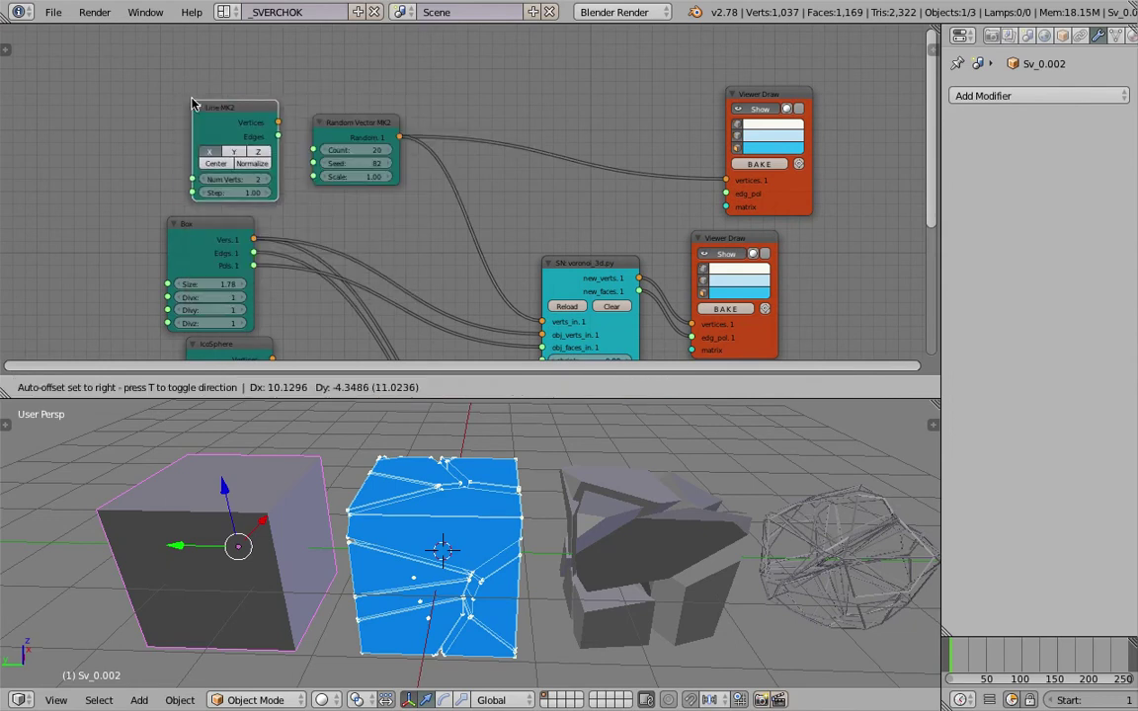
click(286, 96)
drag(274, 117, 542, 322)
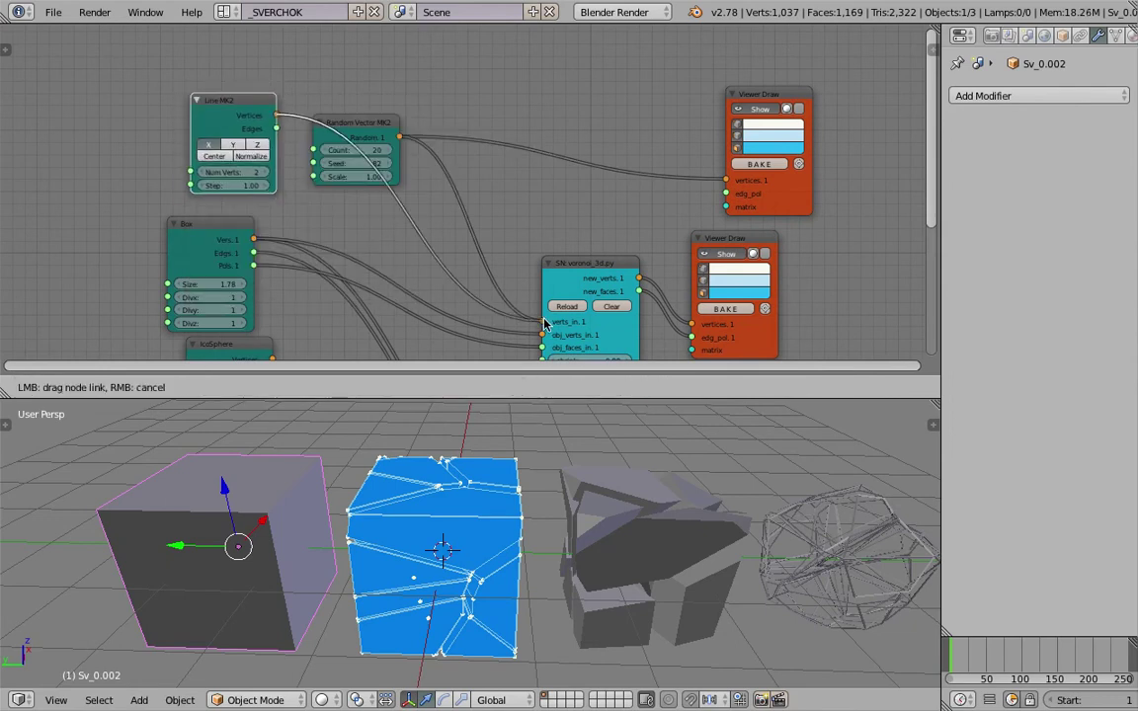
middle_drag(504, 237, 500, 211)
Set the Line node to 5 vertices with a step of 1.06 and center the line.
middle_drag(403, 550, 293, 202)
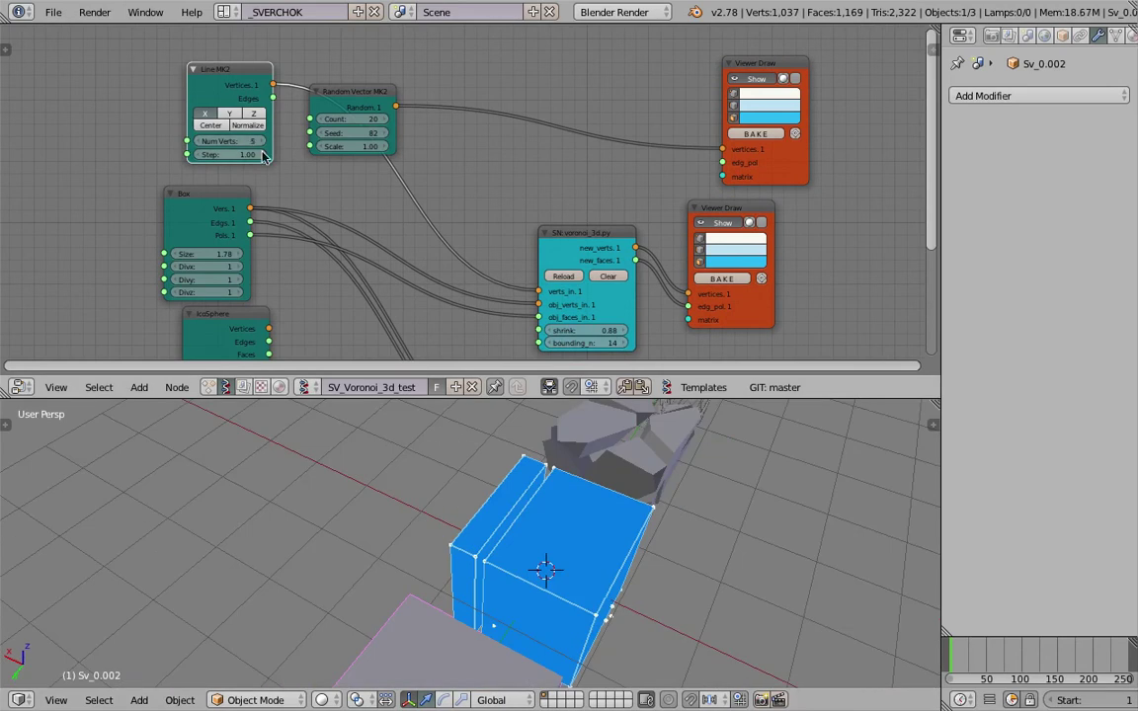
click(218, 129)
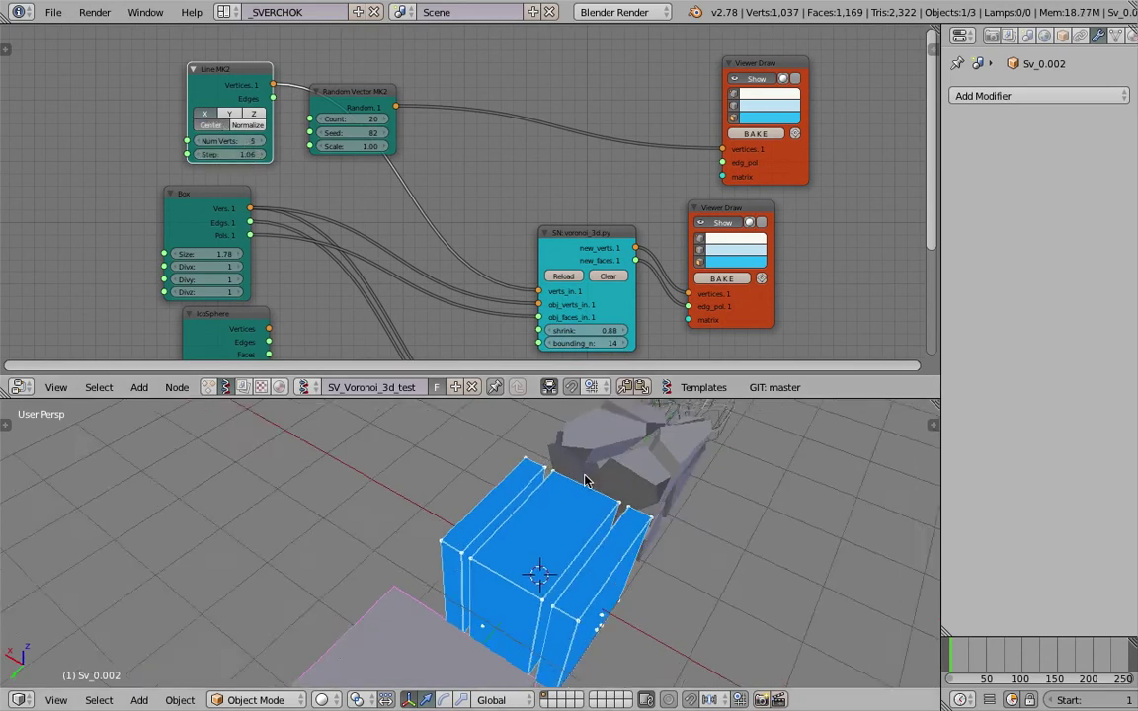
Set the Line node's step to 0.31 so the cut points lie closer together.
drag(249, 158, 265, 158)
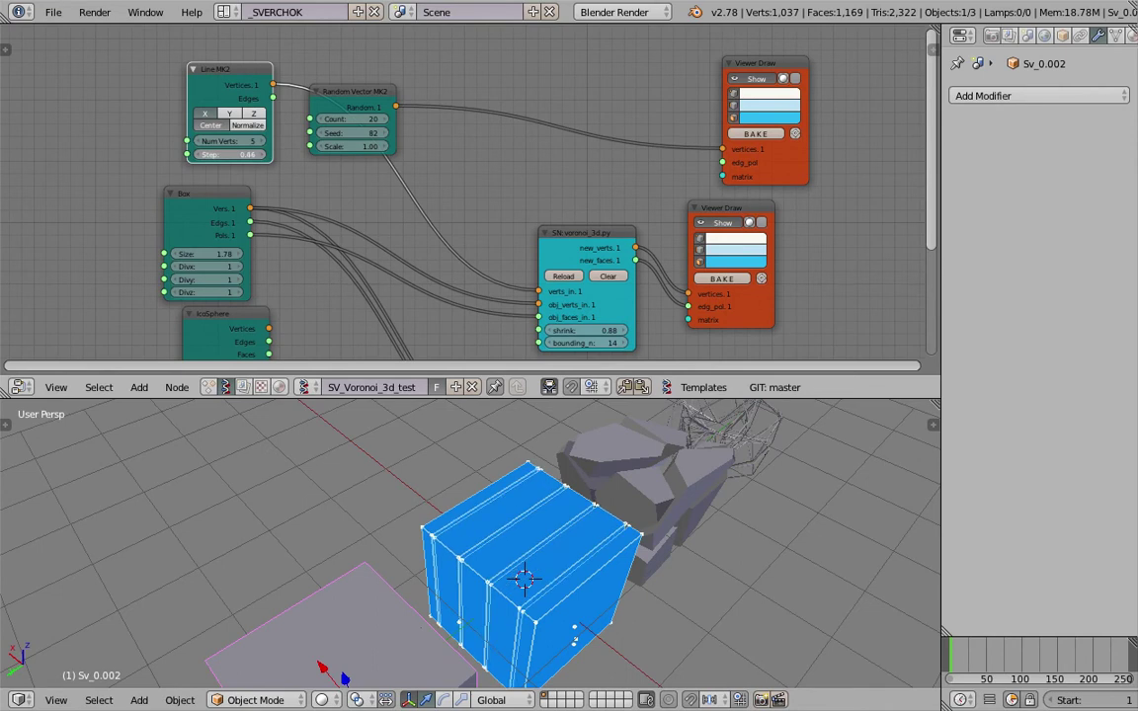
drag(229, 154, 174, 154)
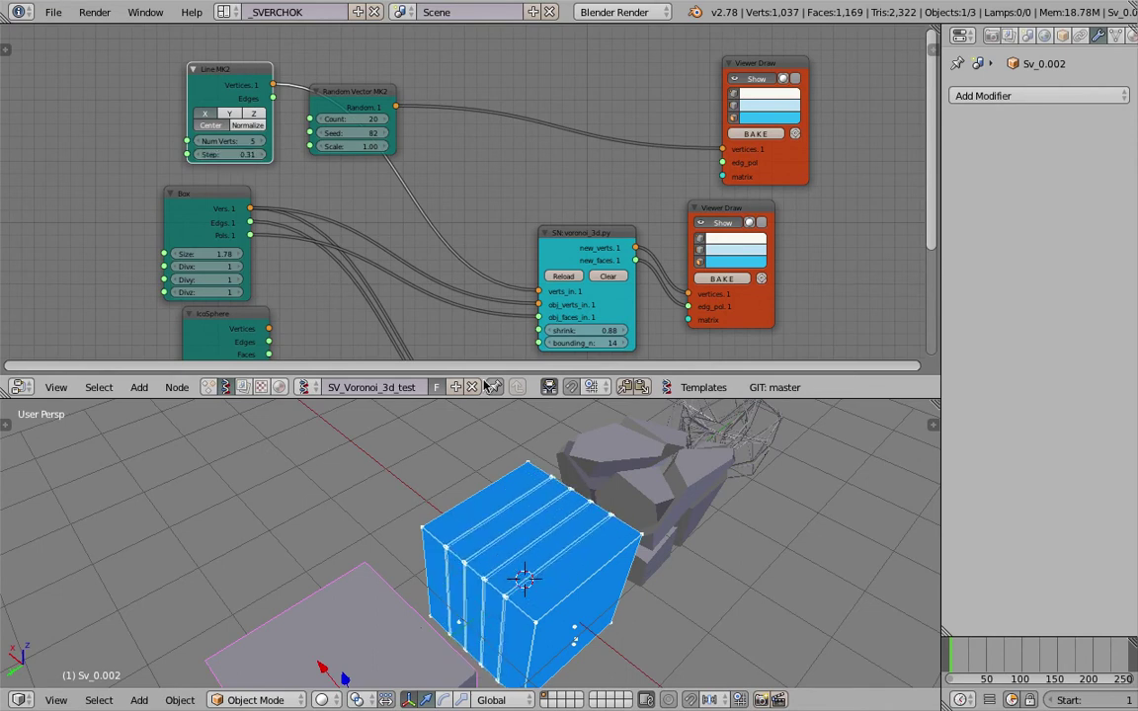
scroll(595, 539, up, 2)
middle_drag(596, 561, 612, 513)
right_click(614, 525)
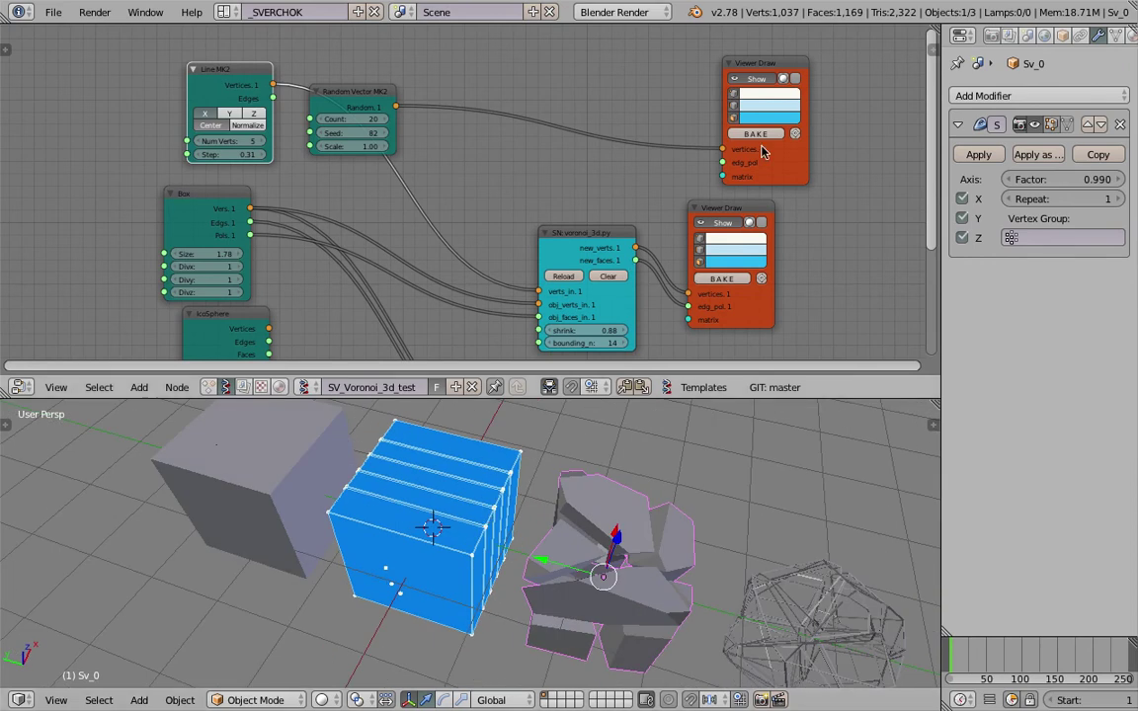
shift+middle_drag(483, 490, 577, 527)
scroll(578, 530, down, 3)
key(g)
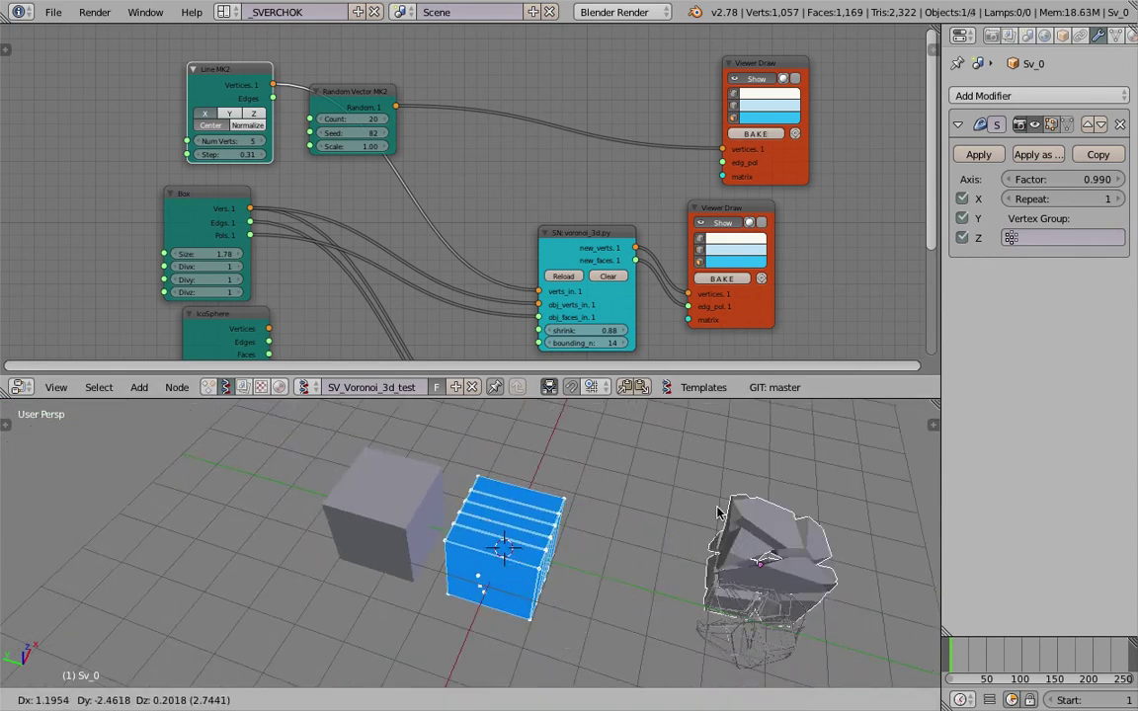
right_click(707, 511)
Bake the sliced Voronoi box and move the baked mesh to the far side of the solid-looking baked box.
click(721, 280)
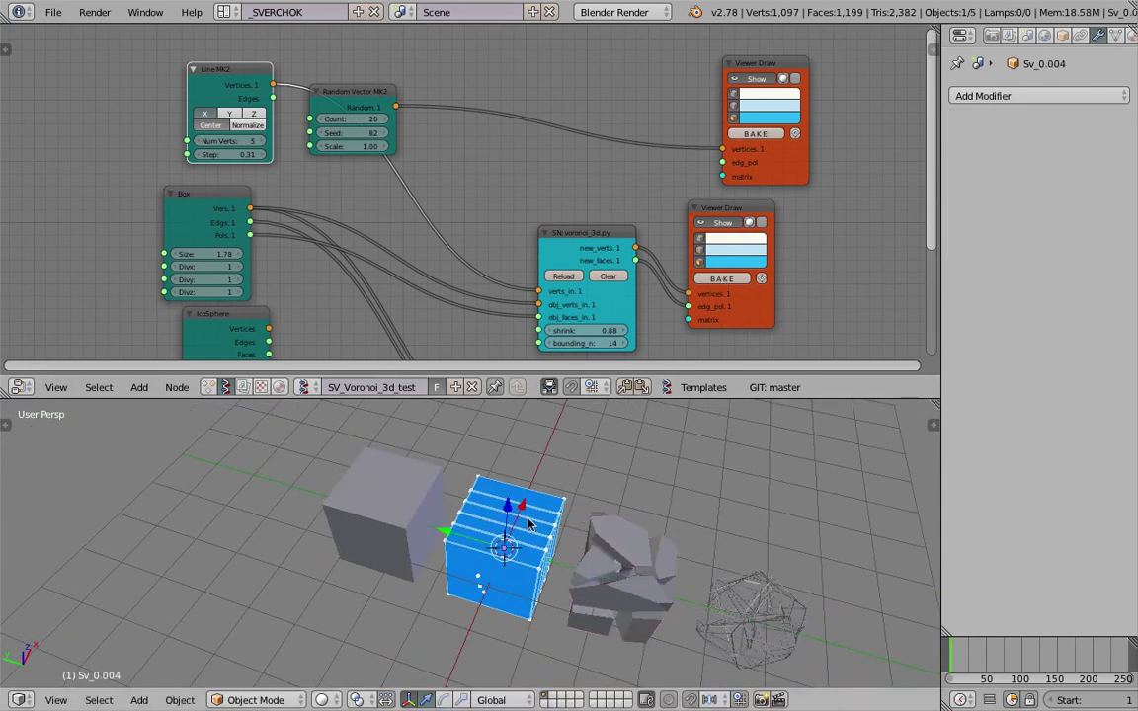
key(g)
click(319, 491)
Delete the stray baked point mesh that sits inside the live preview.
right_click(499, 553)
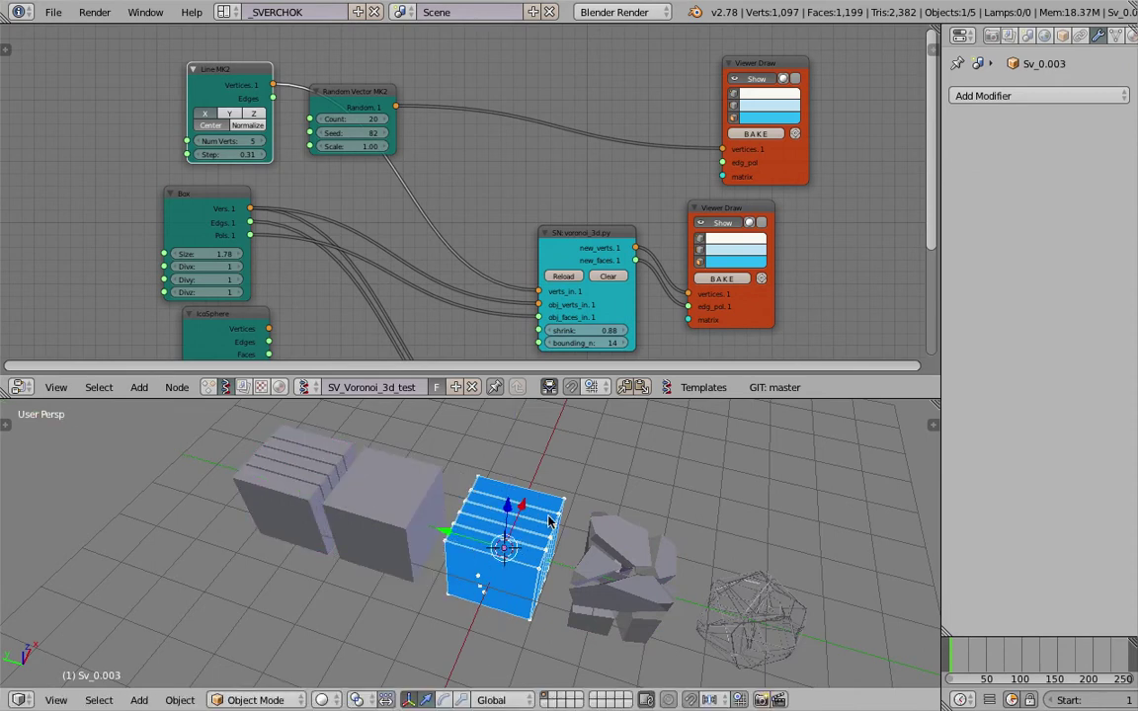
key(g)
click(435, 605)
key(x)
click(431, 604)
middle_drag(432, 604, 475, 562)
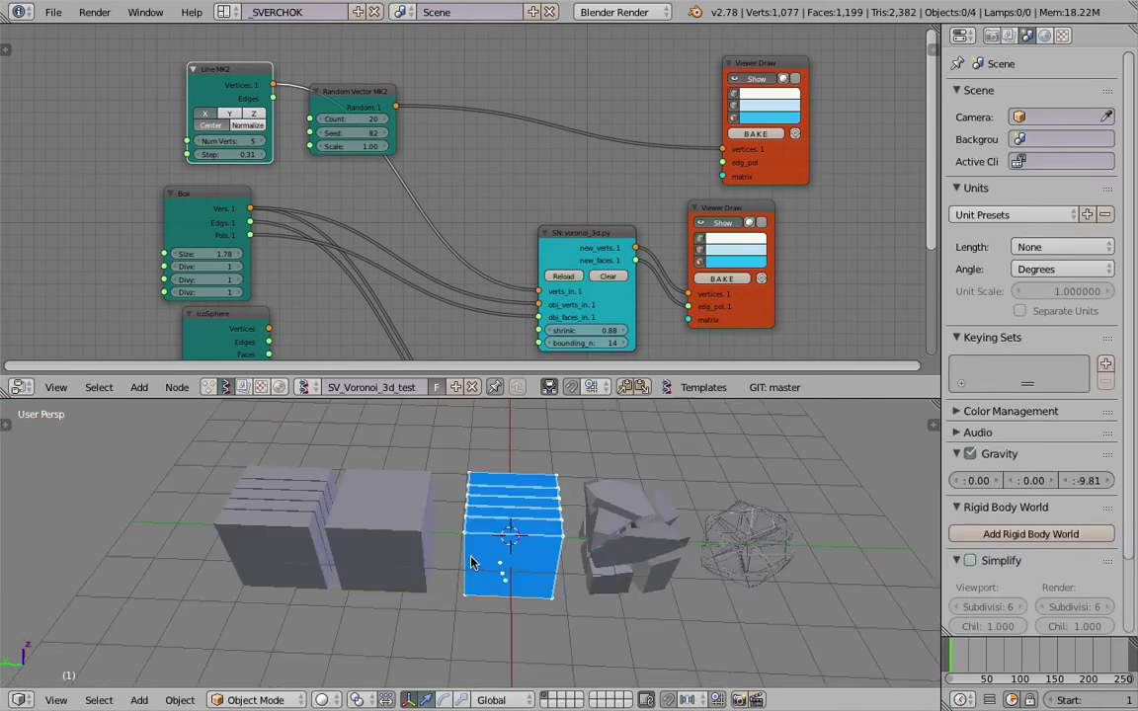
Select the baked sliced box at the end of the row and save the file.
right_click(314, 517)
middle_drag(316, 518, 555, 519)
key(ctrl+s)
click(555, 519)
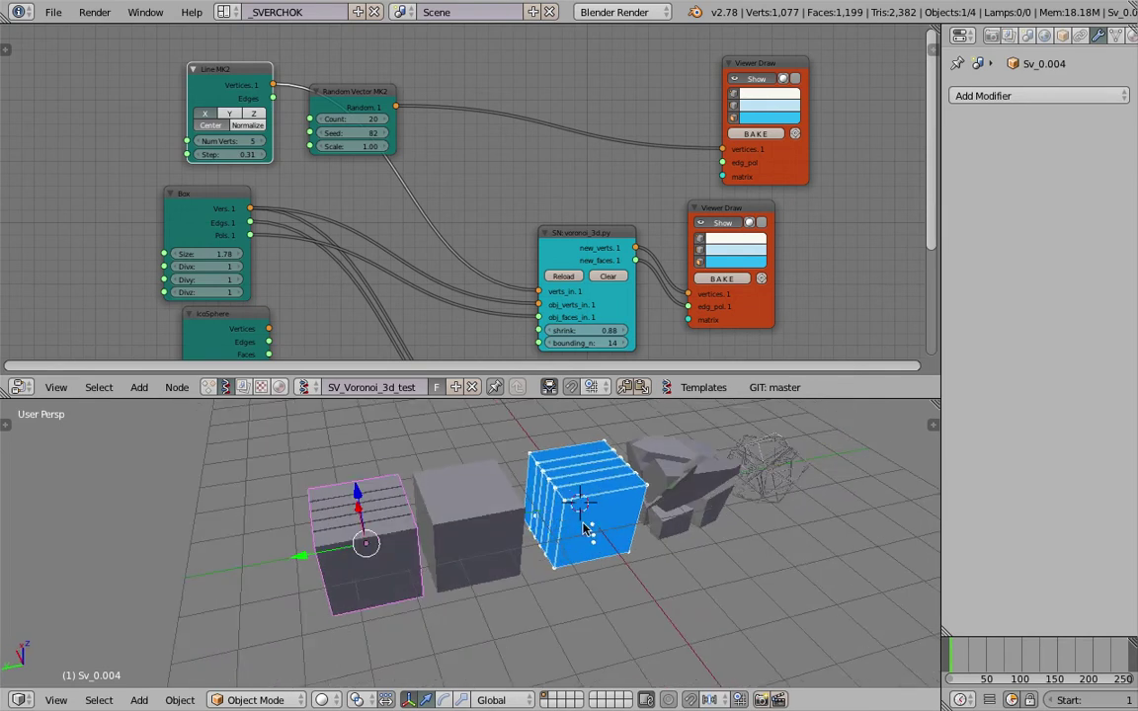
scroll(551, 486, up, 2)
scroll(579, 490, down, 2)
middle_drag(579, 490, 470, 497)
key(ctrl+s)
click(502, 543)
Set the script node's shrink to 0.70 and bounding_n to 32, and save the file.
mouse_move(383, 502)
middle_down()
mouse_move(385, 482)
mouse_move(398, 485)
middle_up()
middle_drag(578, 255, 543, 206)
scroll(543, 205, up, 1)
drag(542, 205, 516, 176)
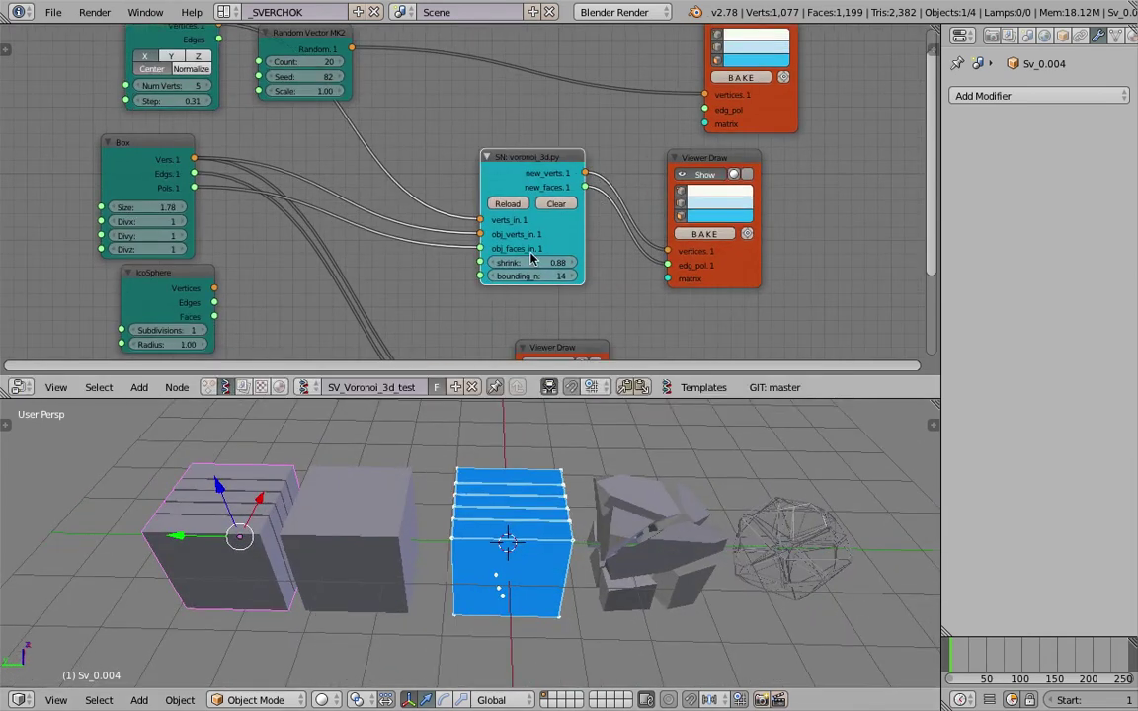
drag(534, 262, 510, 263)
middle_drag(541, 457, 616, 476)
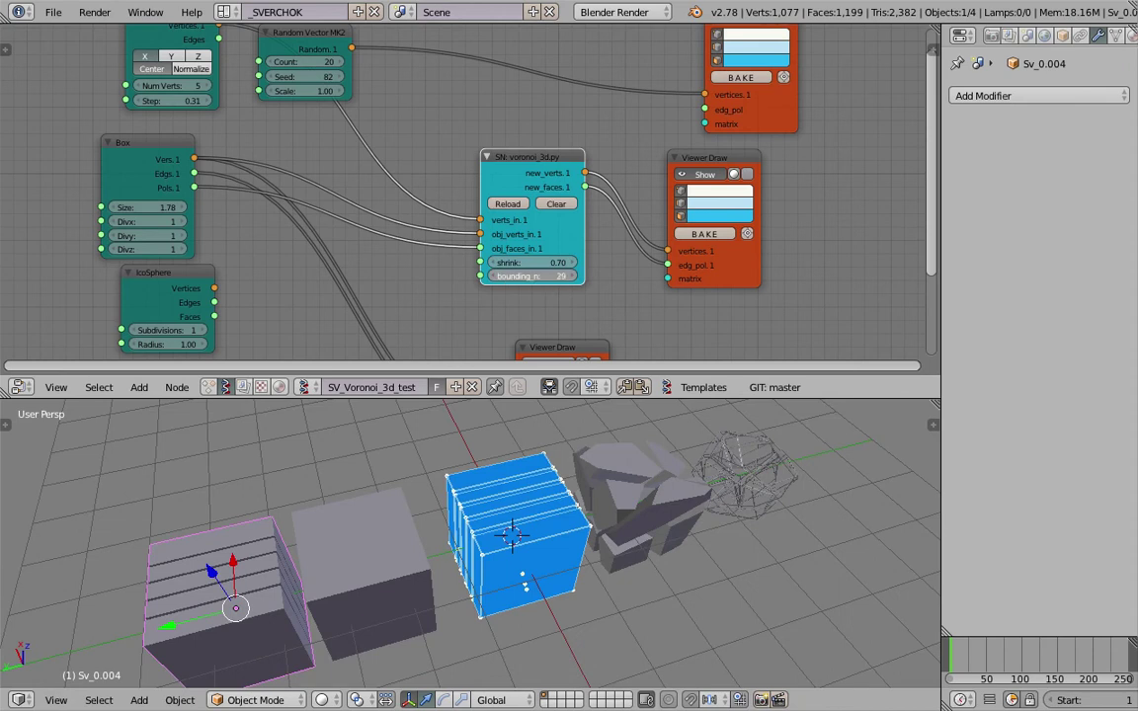
key(ctrl+s)
click(540, 285)
scroll(483, 242, down, 1)
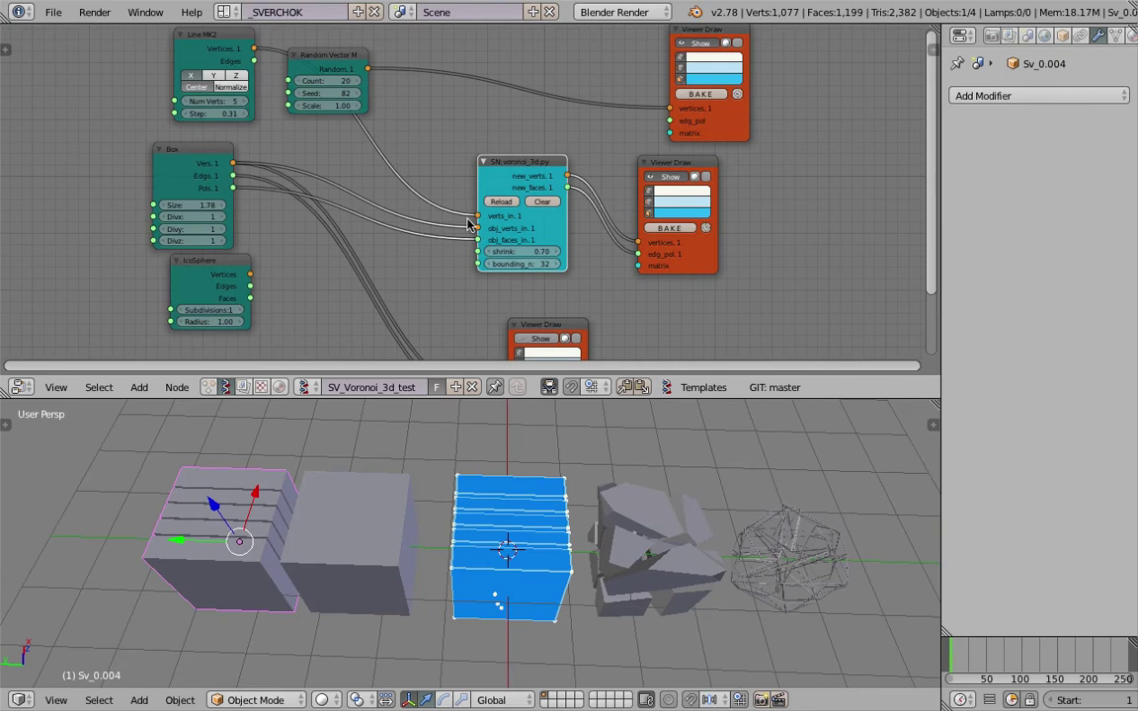
key(ctrl+s)
click(257, 101)
Spread out the node layout by moving the Random Vector, script and lower Viewer Draw nodes apart.
drag(312, 55, 497, 60)
drag(559, 161, 522, 161)
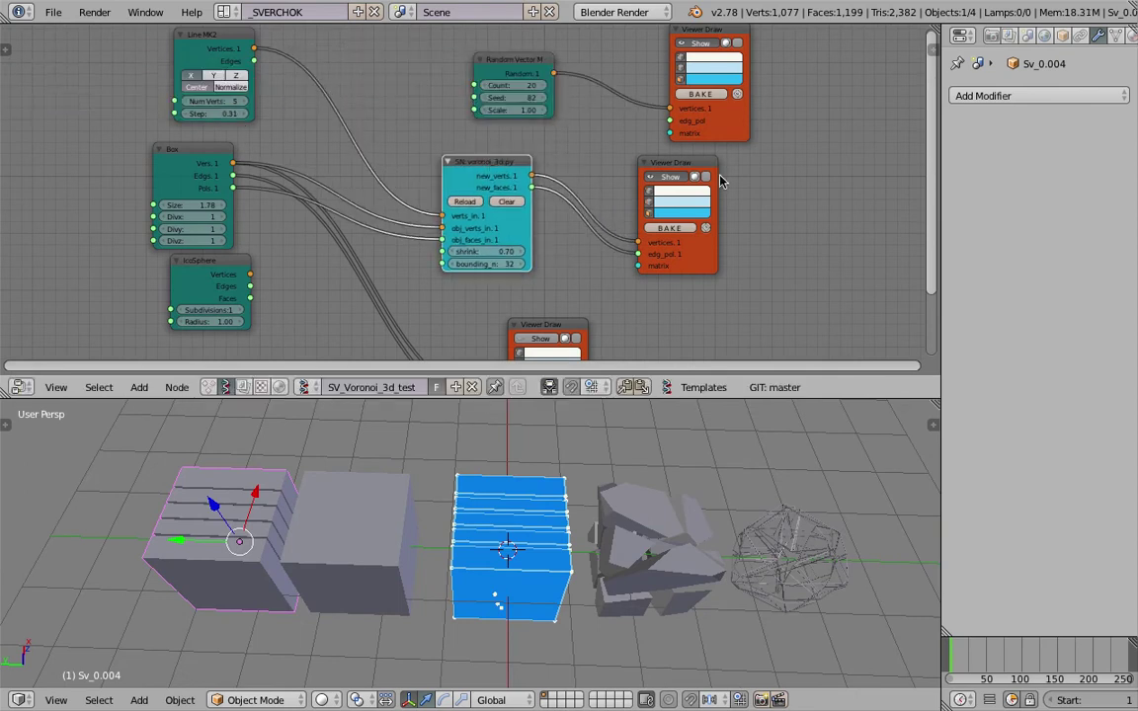
drag(698, 168, 773, 179)
middle_drag(536, 416, 632, 494)
right_click(663, 541)
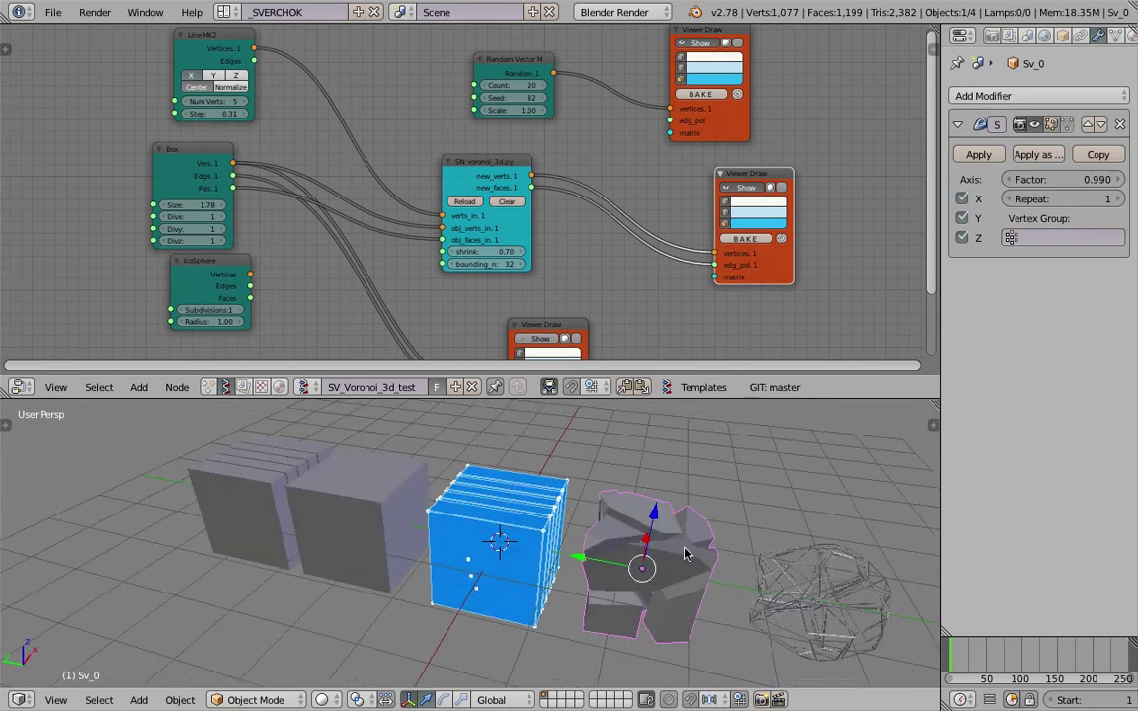
key(g)
right_click(727, 510)
key(r)
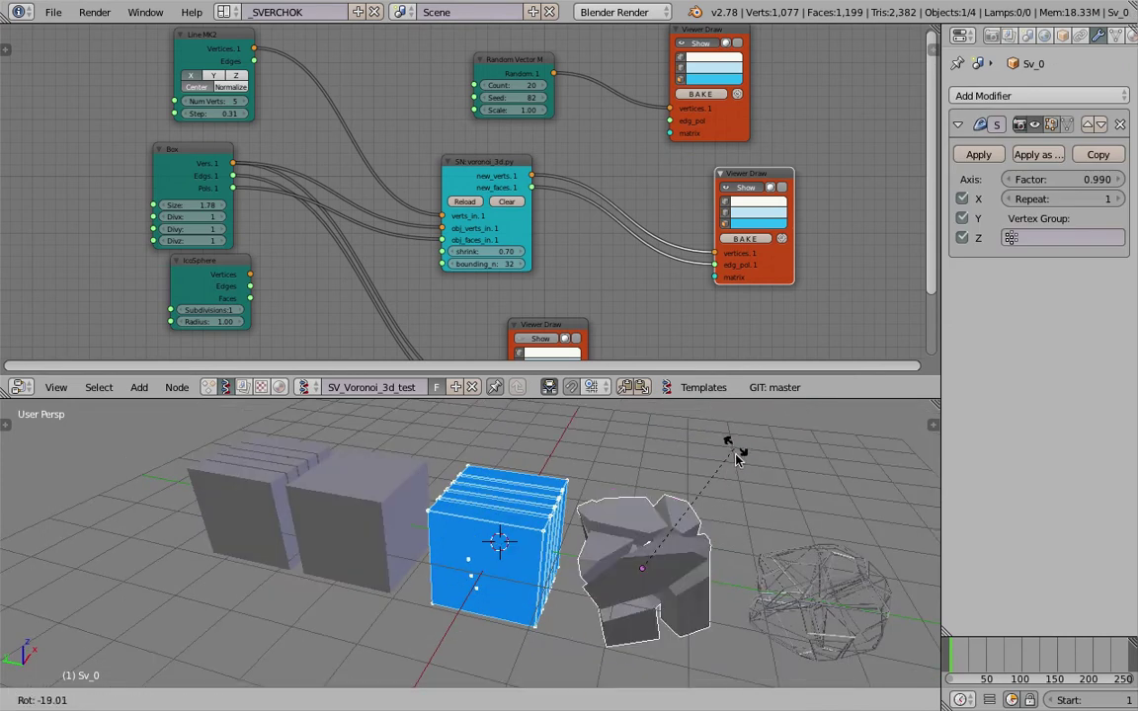
right_click(737, 454)
middle_drag(682, 523, 655, 515)
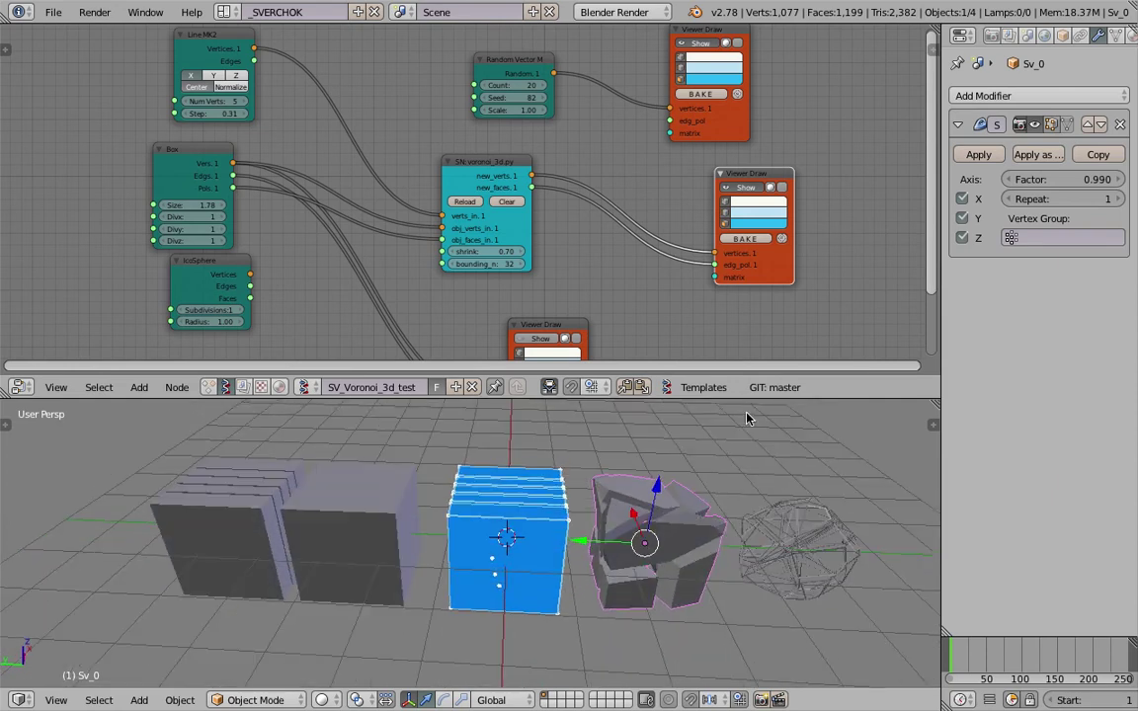
Enlarge the 3D viewport and select the baked 20-point box next to the live preview.
drag(744, 398, 736, 316)
middle_drag(642, 395, 592, 464)
right_click(382, 502)
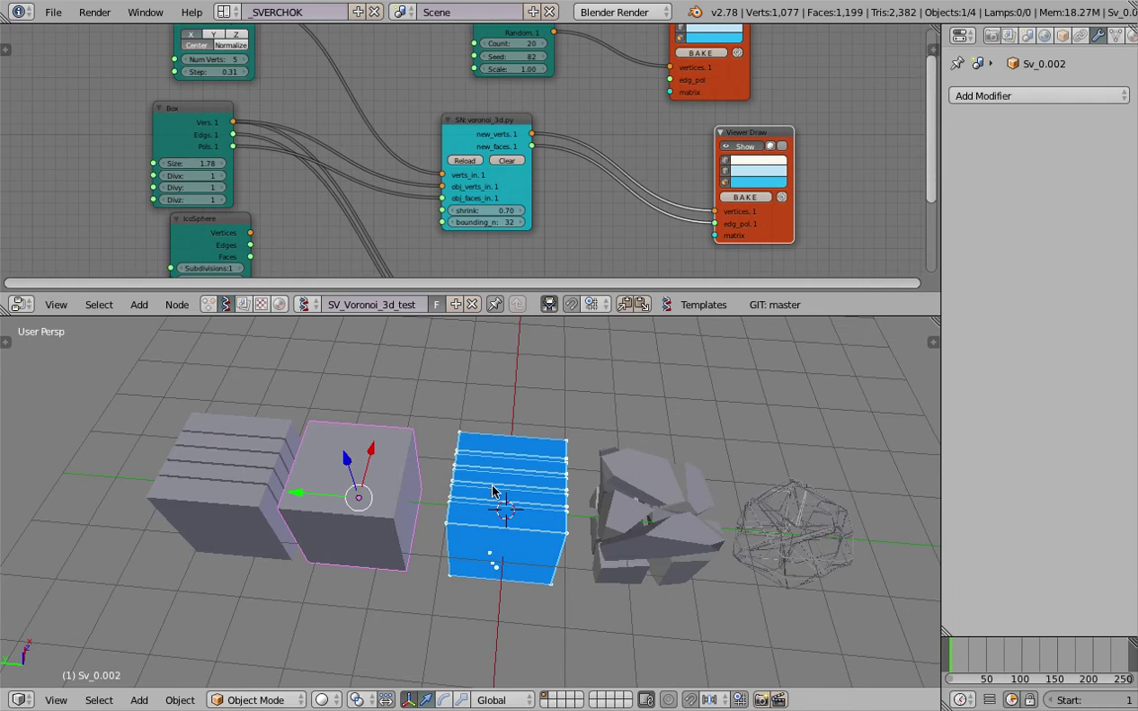
middle_drag(494, 491, 514, 465)
click(987, 96)
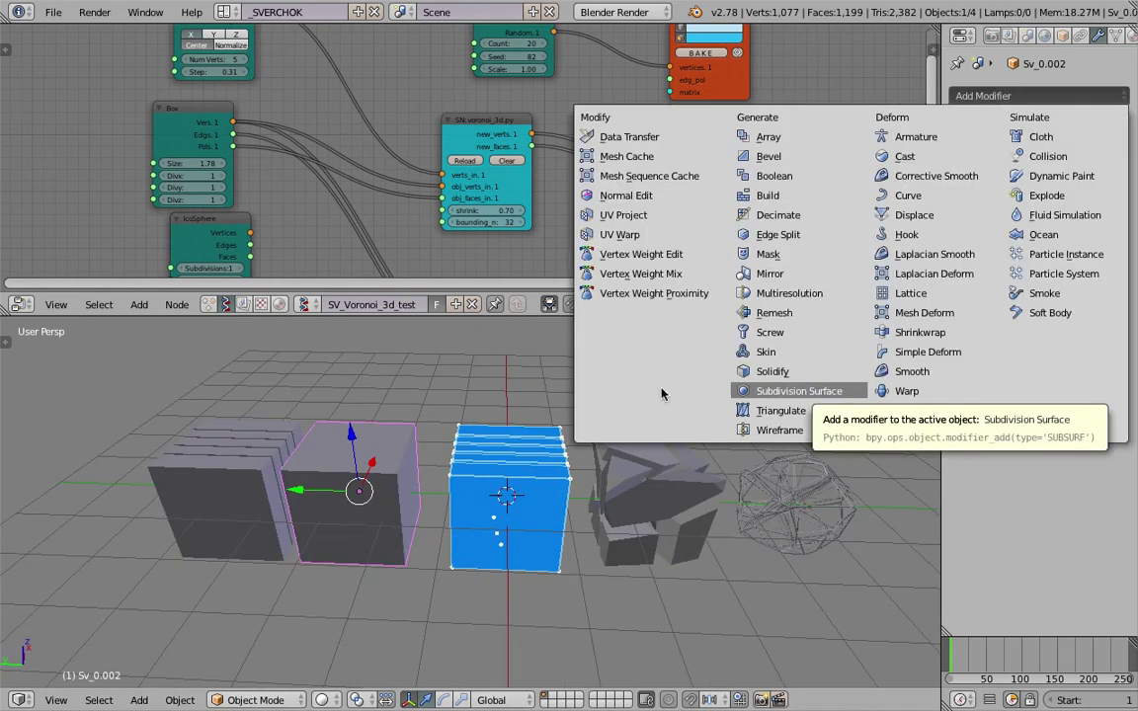
click(382, 438)
scroll(518, 440, up, 3)
shift+middle_drag(383, 439, 509, 431)
key(Tab)
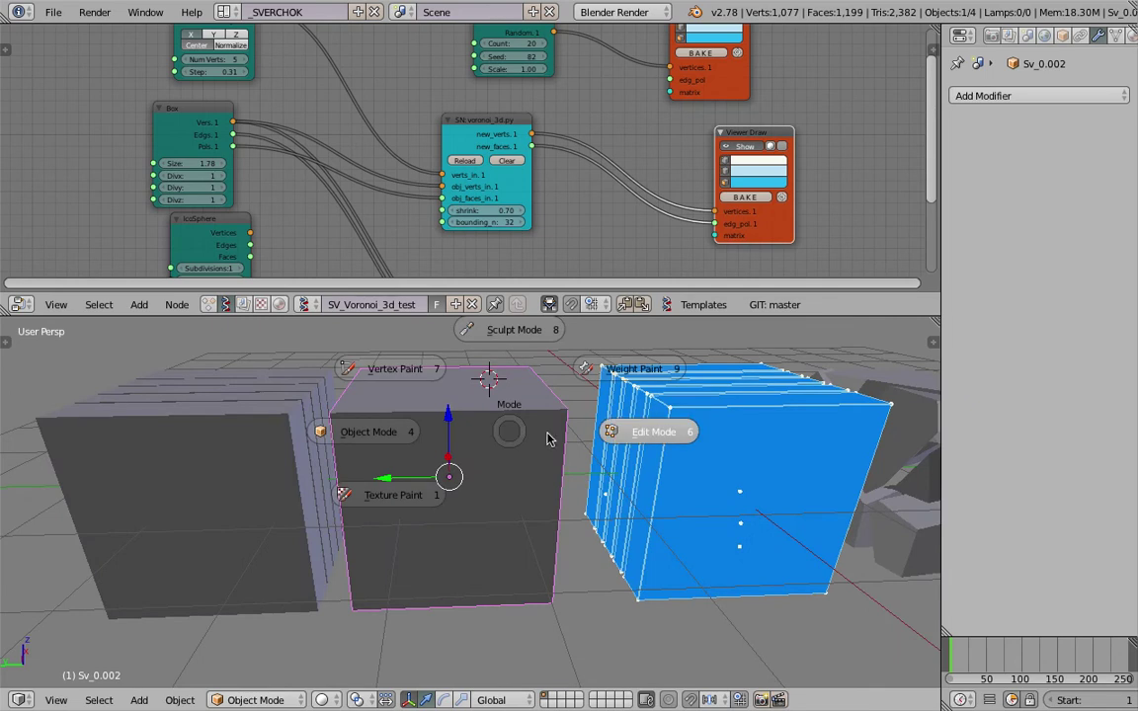
key(Escape)
Try a Smooth modifier with varying factors on the baked 20-point box and remove it.
click(992, 95)
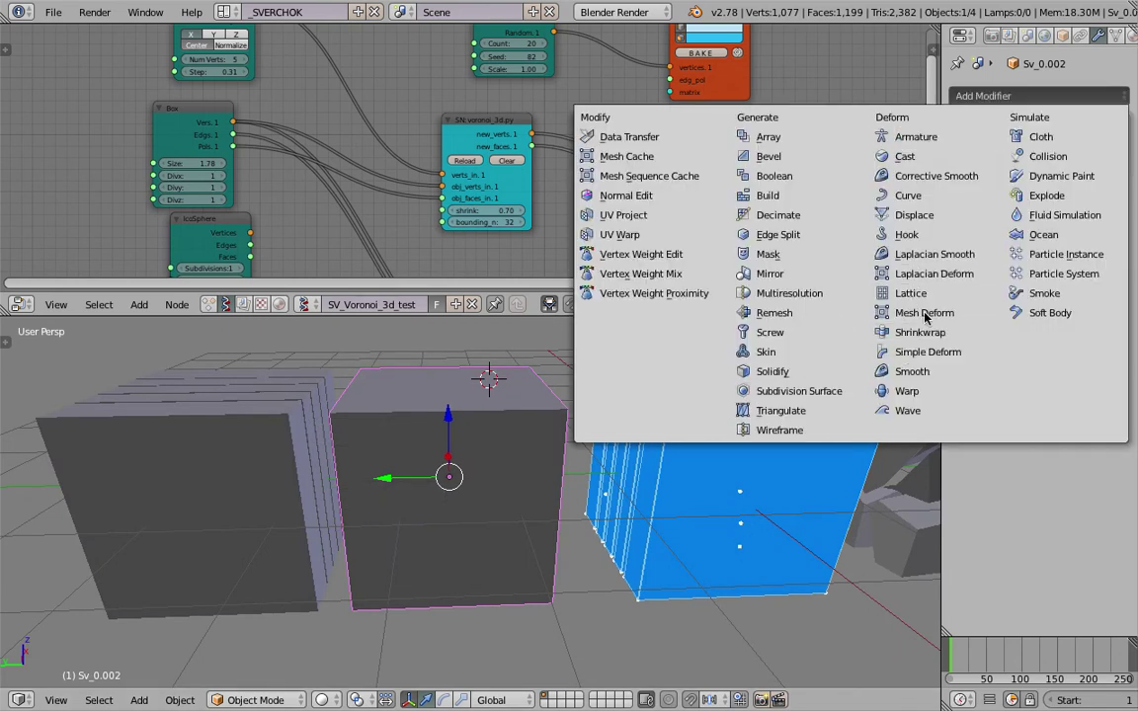
click(911, 371)
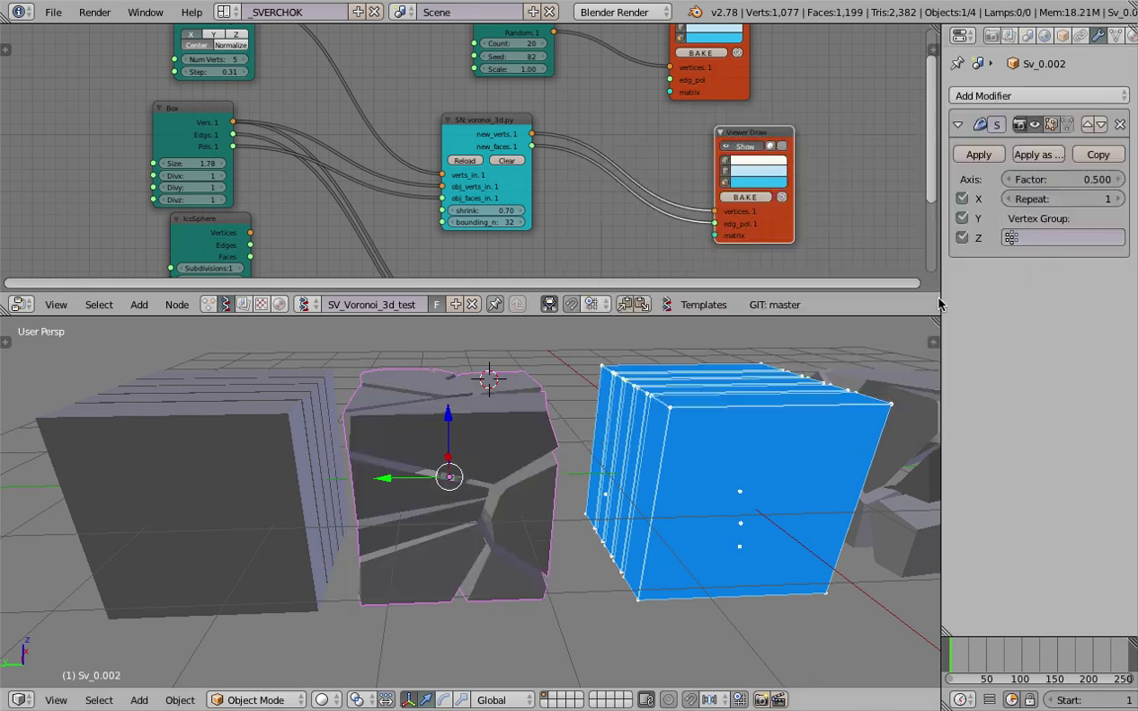
drag(1032, 181, 1065, 180)
middle_drag(446, 423, 486, 433)
key(ctrl+s)
click(490, 454)
drag(1067, 180, 1034, 181)
middle_drag(646, 417, 624, 416)
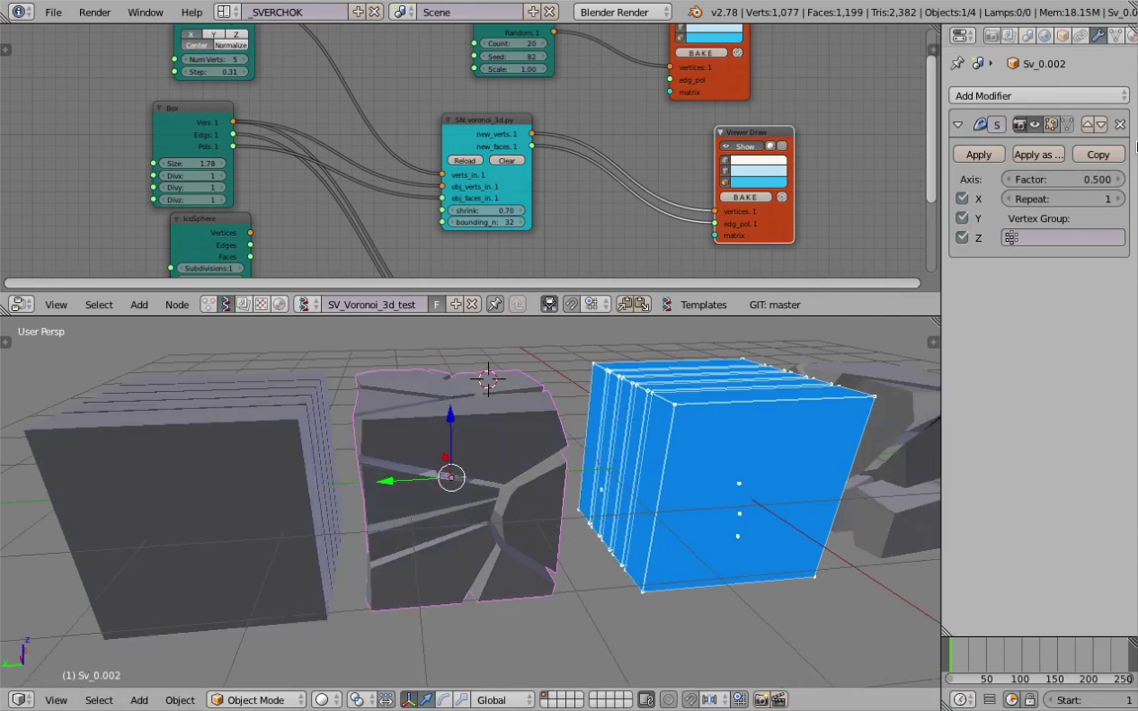
click(1122, 124)
Run Remove Doubles on the whole baked 20-point box in Edit Mode and return to Object Mode.
key(Tab)
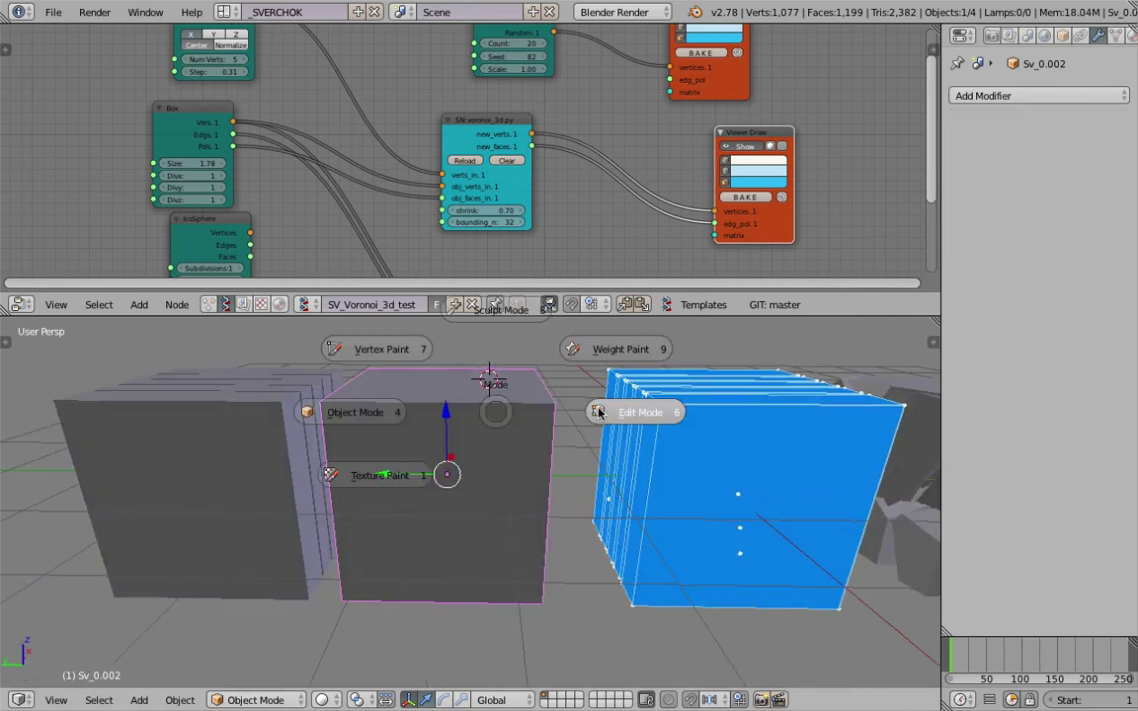
click(561, 451)
key(space)
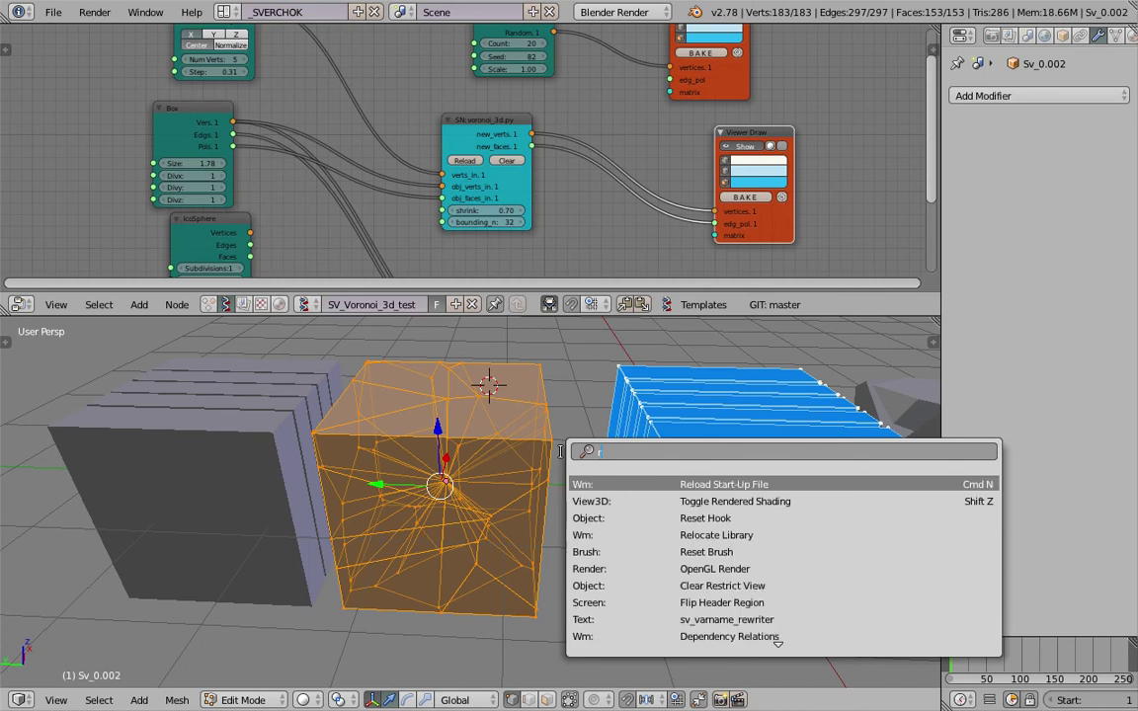
text(remove dou)
key(Return)
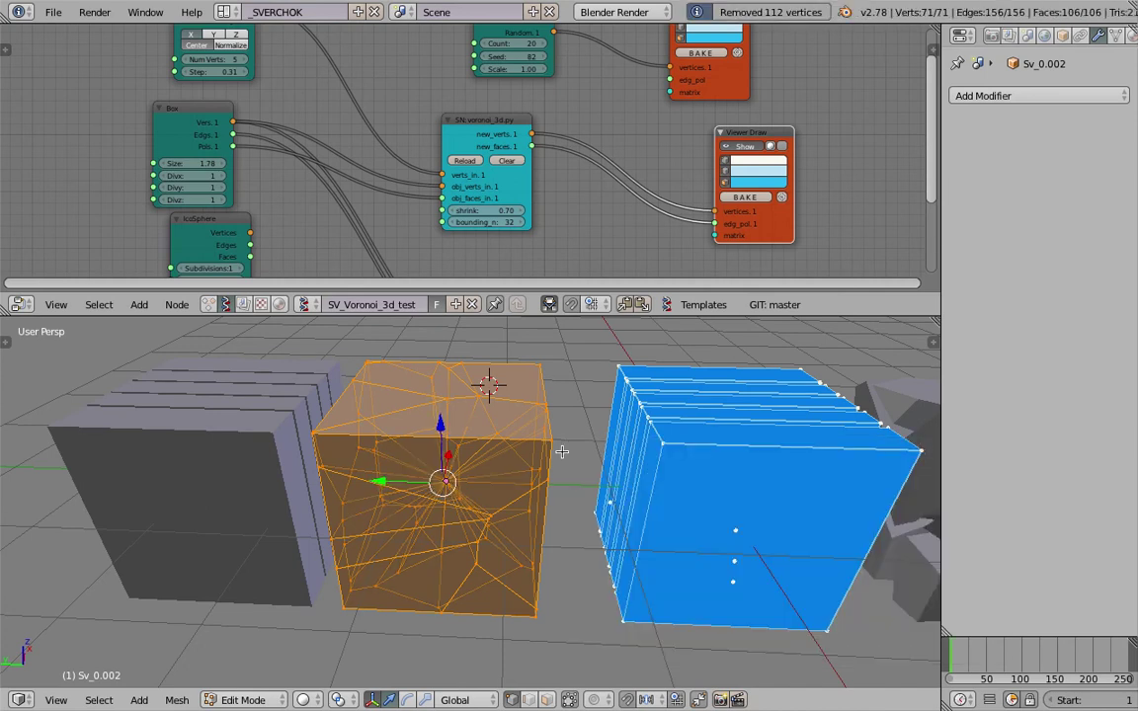
middle_drag(562, 451, 554, 446)
key(Tab)
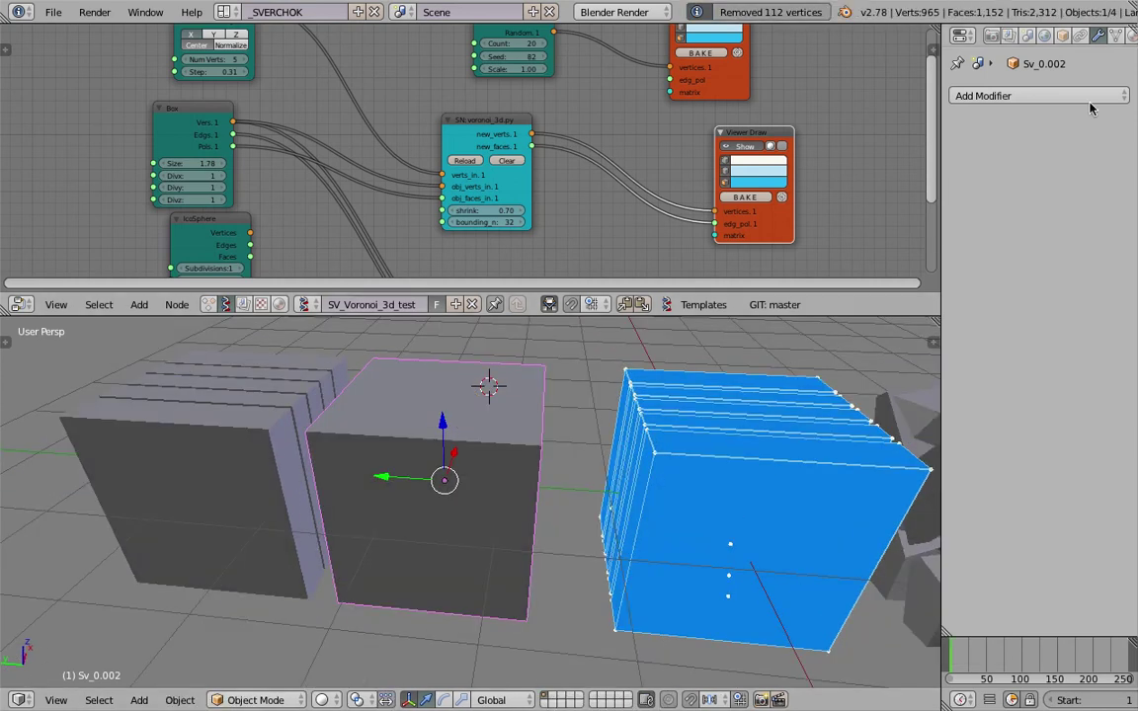
Try a Wireframe modifier with Even Thickness off on the baked 20-point box and remove it.
click(1094, 98)
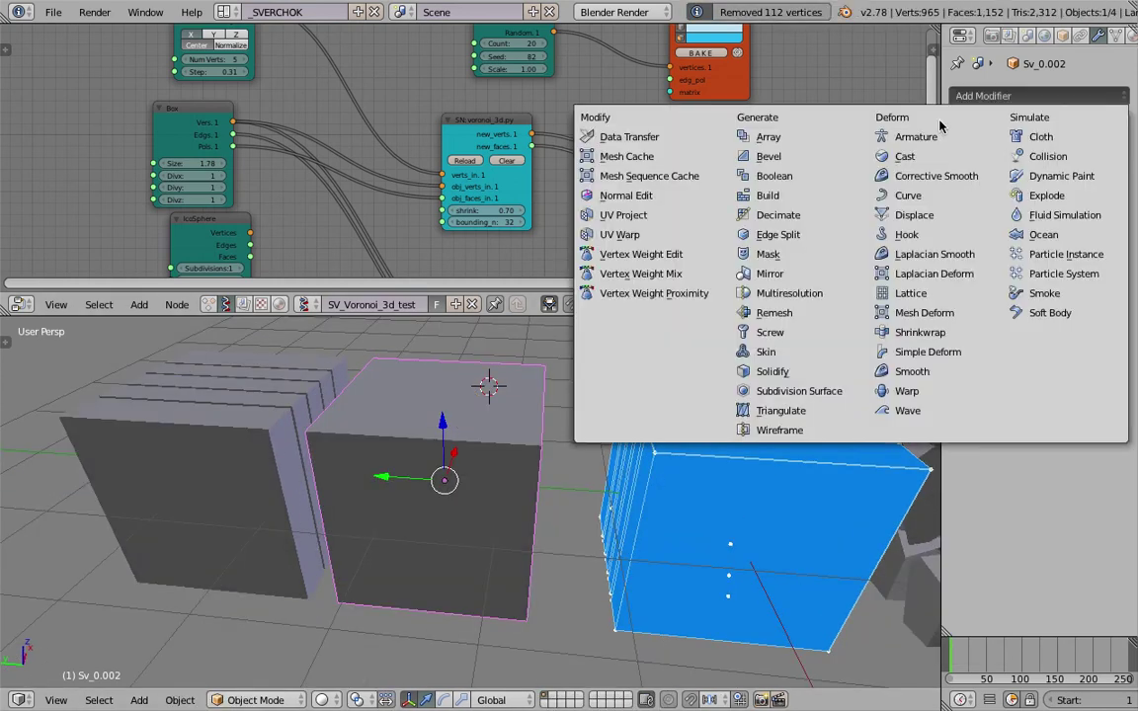
click(841, 432)
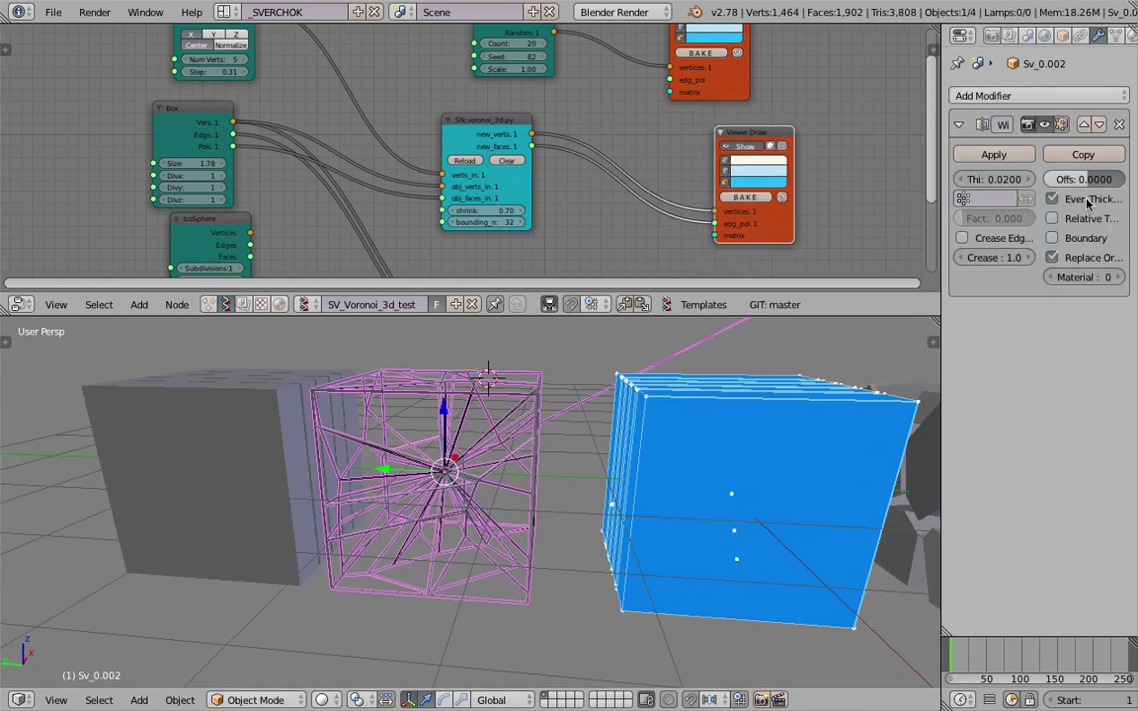
click(1086, 200)
click(1087, 200)
click(1087, 200)
middle_drag(584, 433, 536, 478)
key(a)
right_click(493, 468)
middle_drag(502, 432, 505, 447)
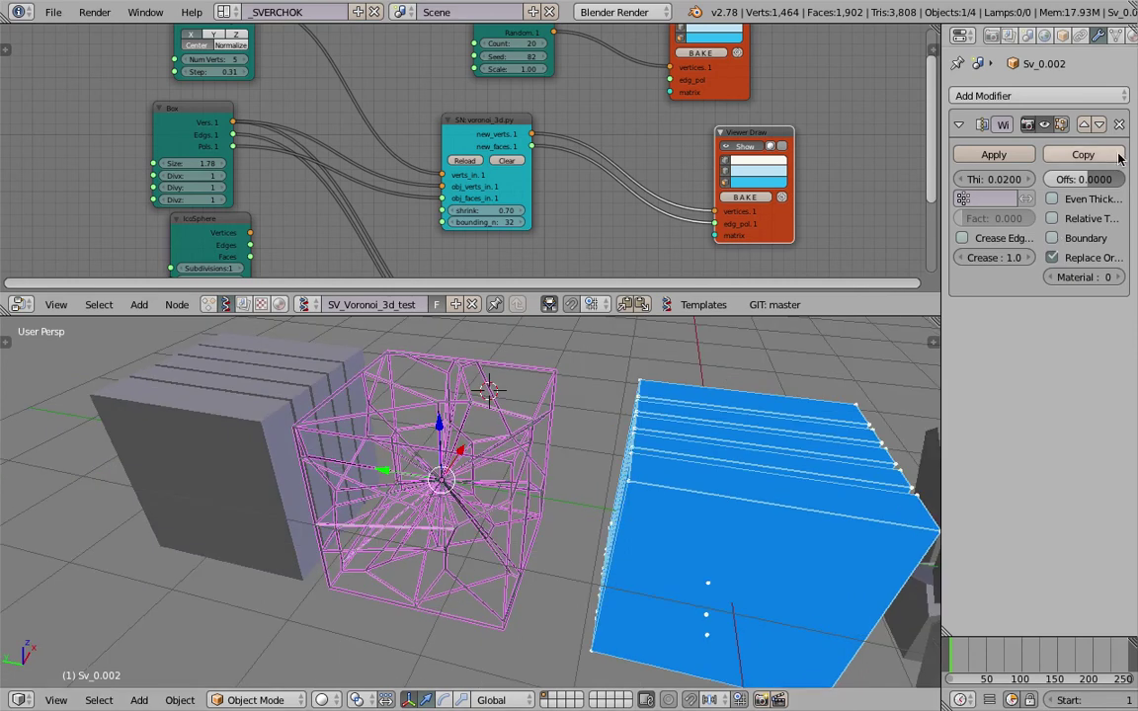
key(ctrl+x)
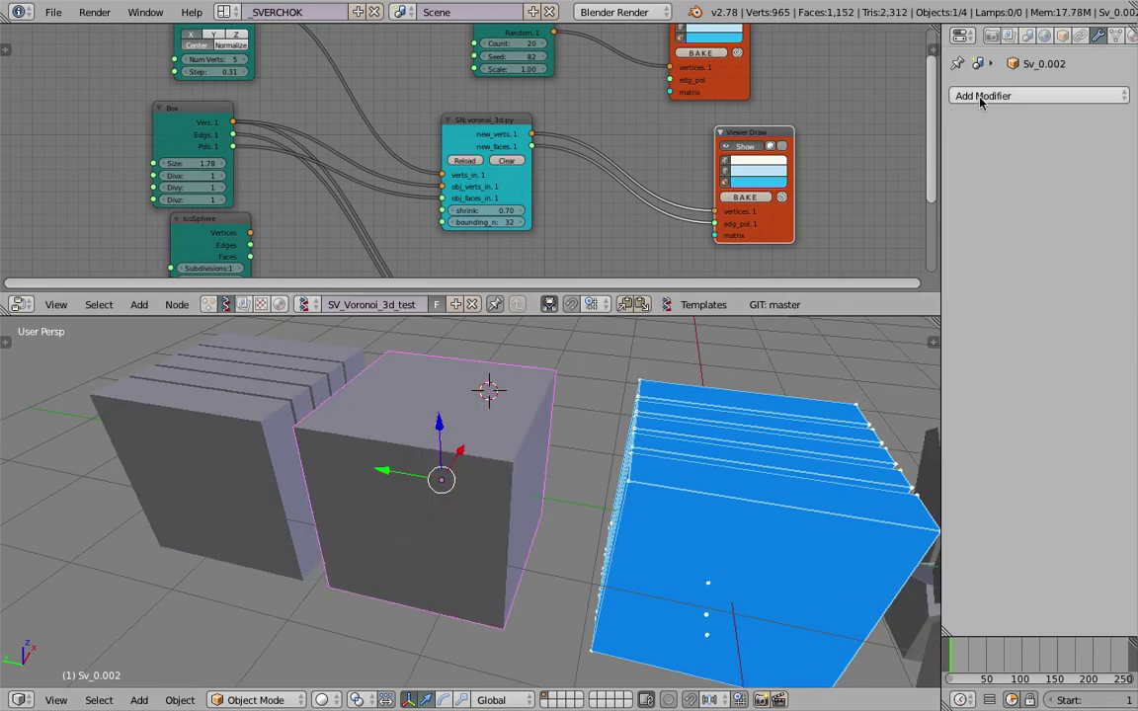
Add a Skin modifier to the baked 20-point box.
click(981, 98)
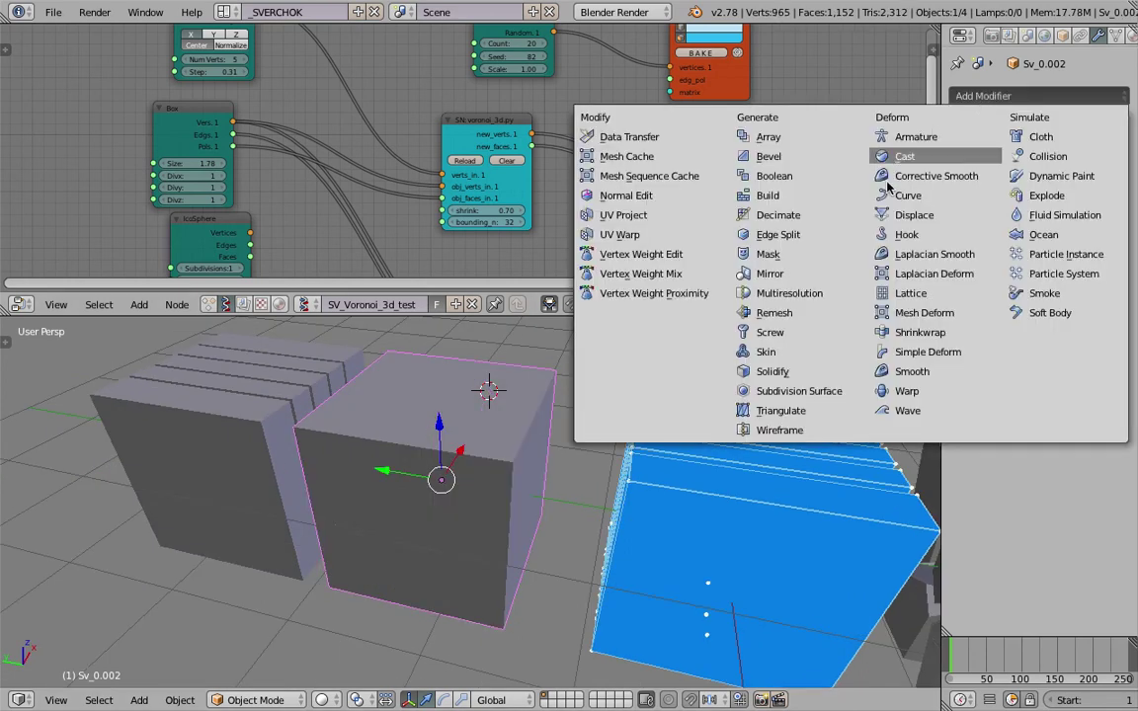
click(829, 359)
middle_drag(474, 472, 582, 436)
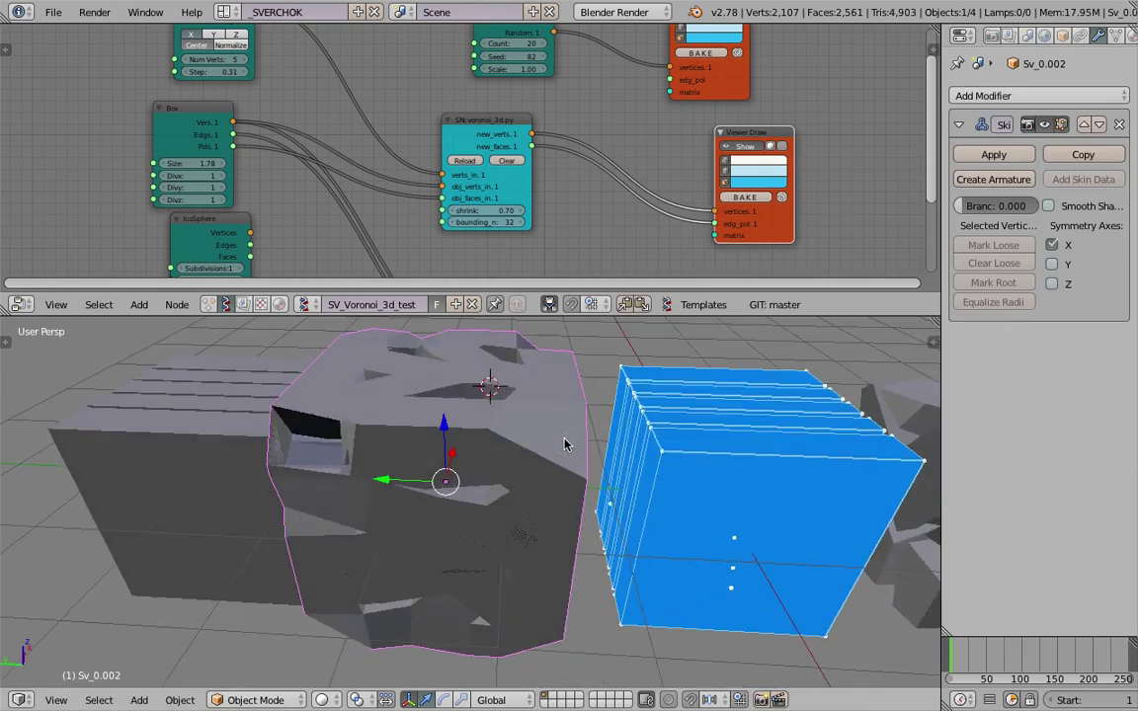
Shrink the skin radius of all vertices in Edit Mode to form an open lattice, and return to Object Mode.
key(Tab)
click(574, 442)
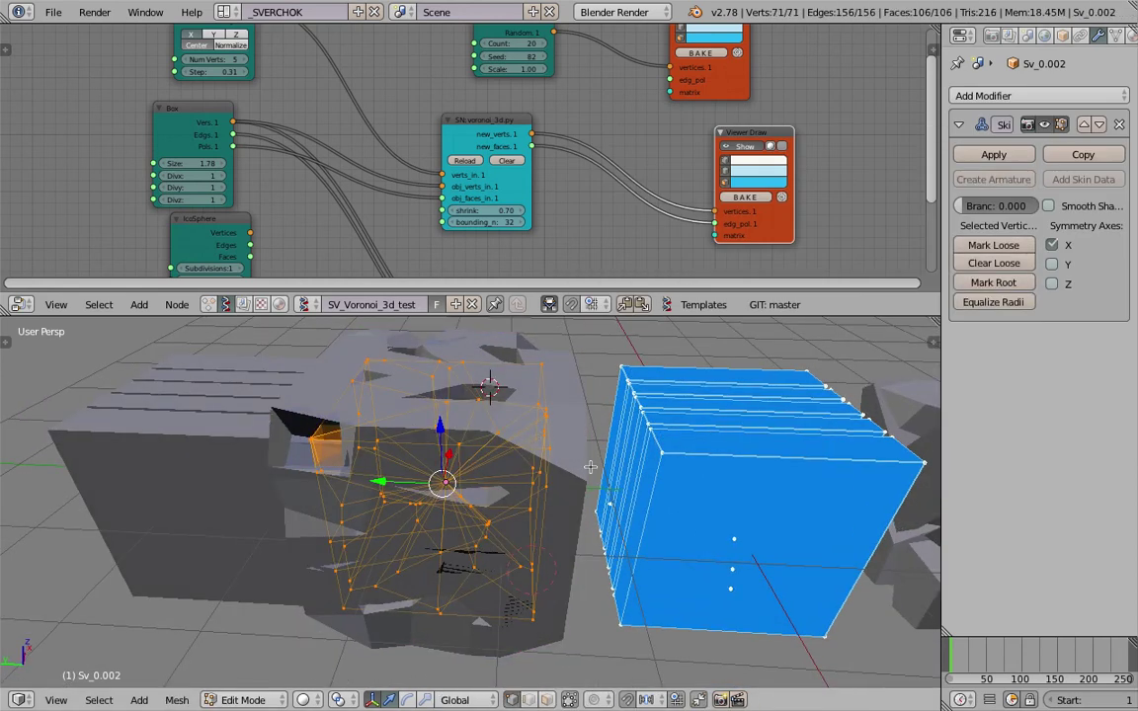
key(s)
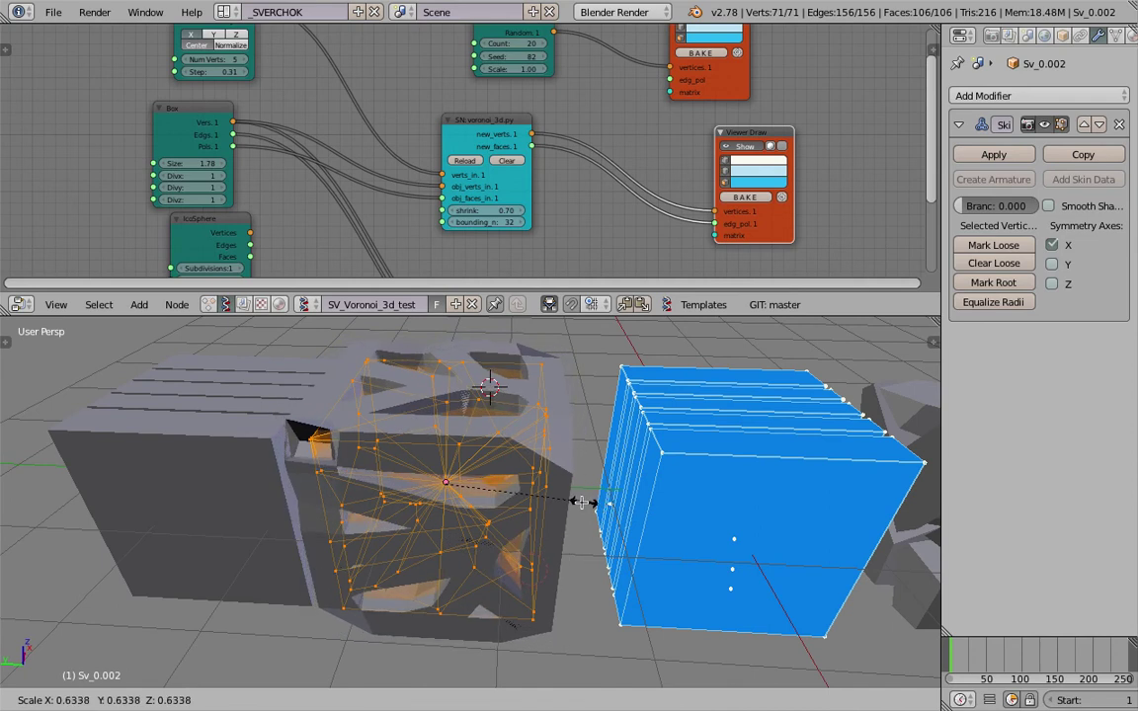
click(518, 496)
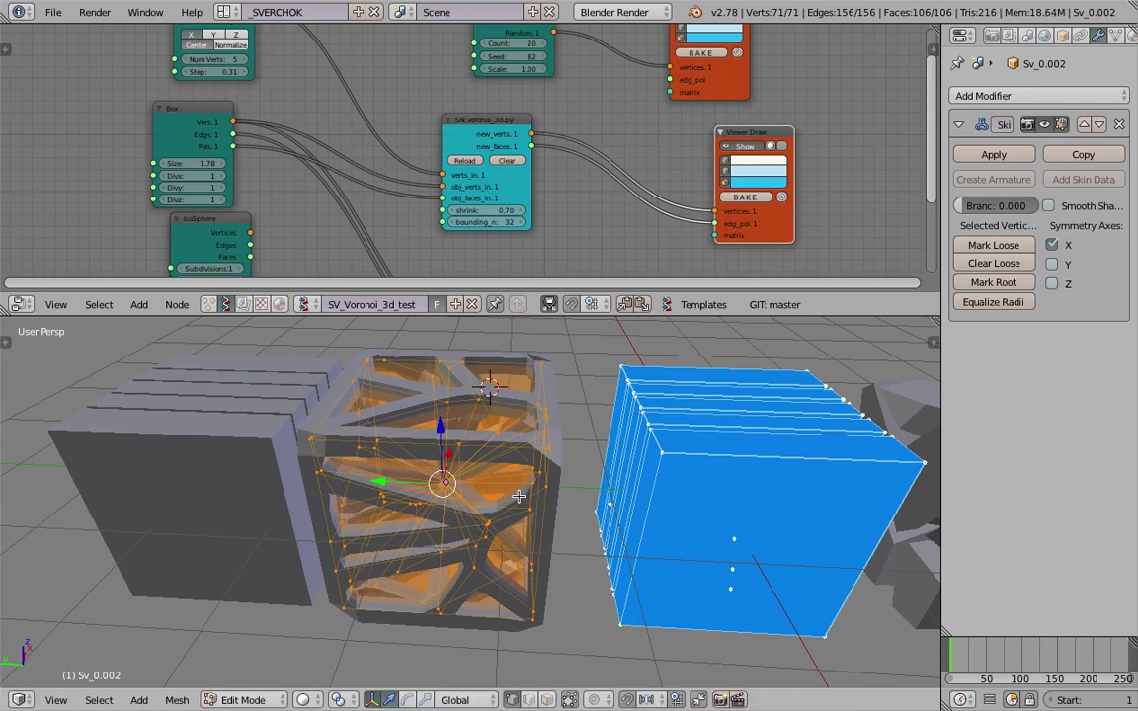
key(Tab)
click(417, 494)
Scale the baked lattice box with the Skin modifier down slightly in Object Mode.
mouse_move(457, 485)
middle_down()
mouse_move(477, 454)
mouse_move(556, 422)
mouse_move(587, 425)
middle_up()
key(z)
key(z)
key(s)
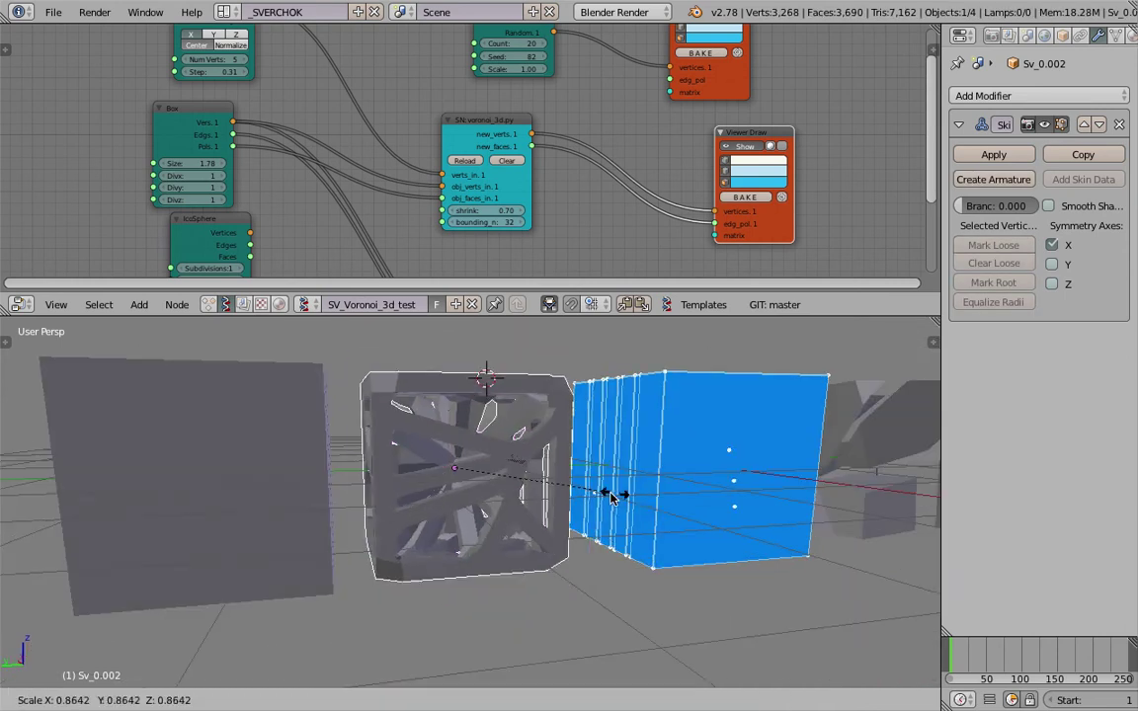
click(594, 490)
middle_drag(591, 490, 563, 464)
key(s)
right_click(564, 501)
Move the baked wireframe sphere along the Y axis to separate it from the other meshes, and select the smoothed Voronoi pieces.
right_click(679, 504)
right_click(778, 536)
key(g)
key(y)
click(734, 515)
key(g)
click(781, 507)
right_click(683, 501)
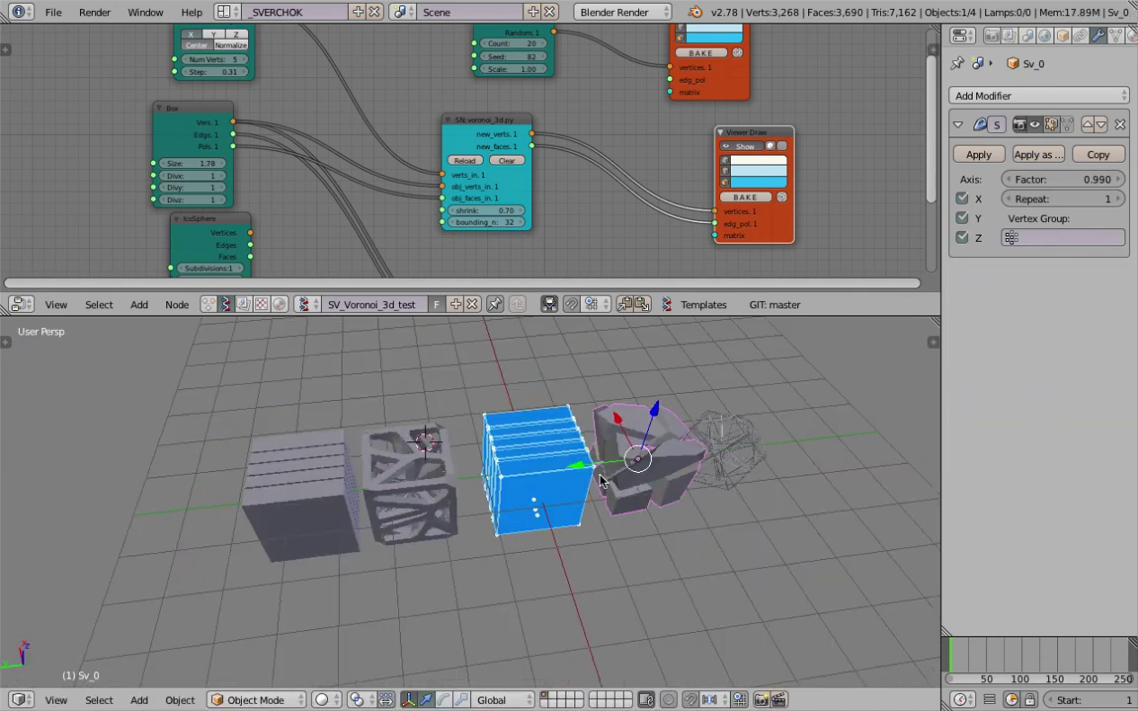
Connect the Random Vector output to the Voronoi node's verts_in in place of the Line node, and shift the Box node.
middle_drag(695, 153, 683, 200)
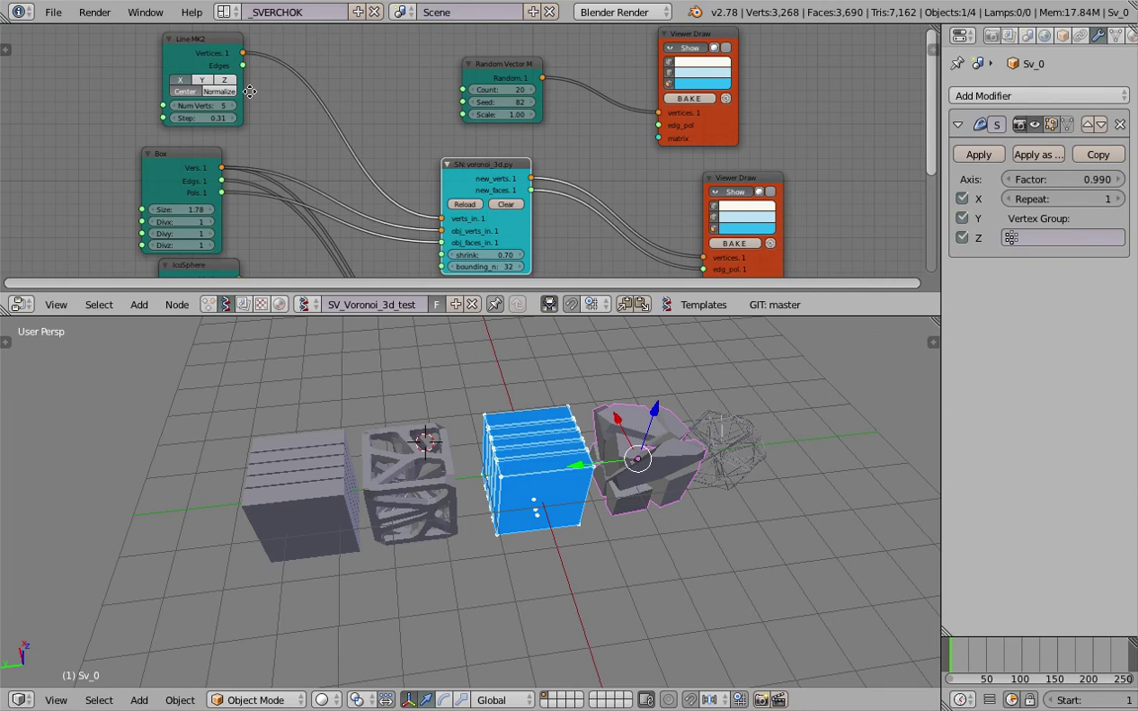
middle_drag(249, 61, 286, 67)
drag(231, 163, 242, 156)
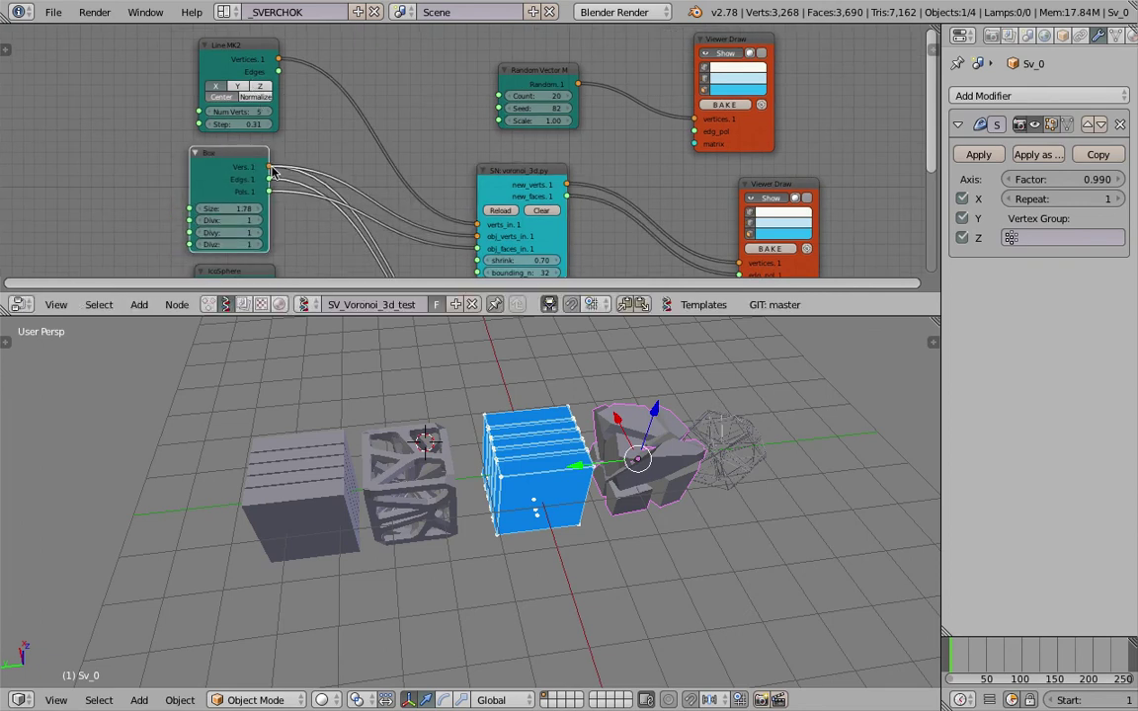
middle_drag(291, 155, 301, 116)
middle_drag(559, 68, 539, 94)
drag(571, 74, 471, 215)
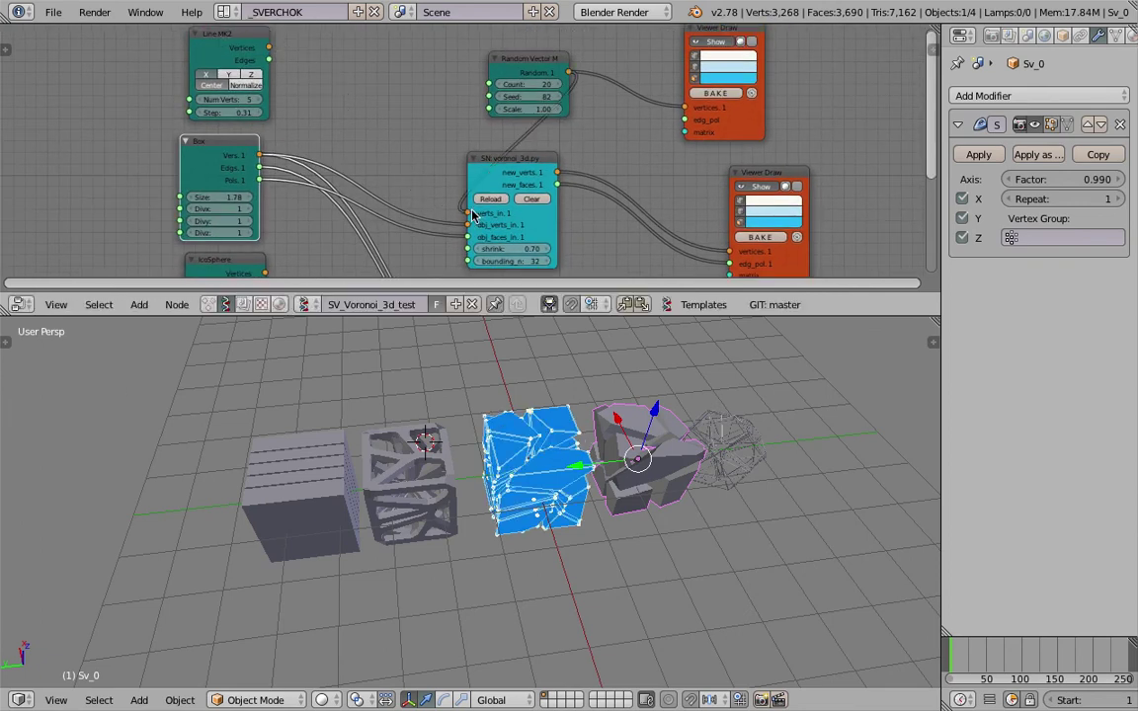
Set the Random Vector count to 100 and turn off vertex display in the Voronoi result's Viewer Draw node.
double_click(536, 86)
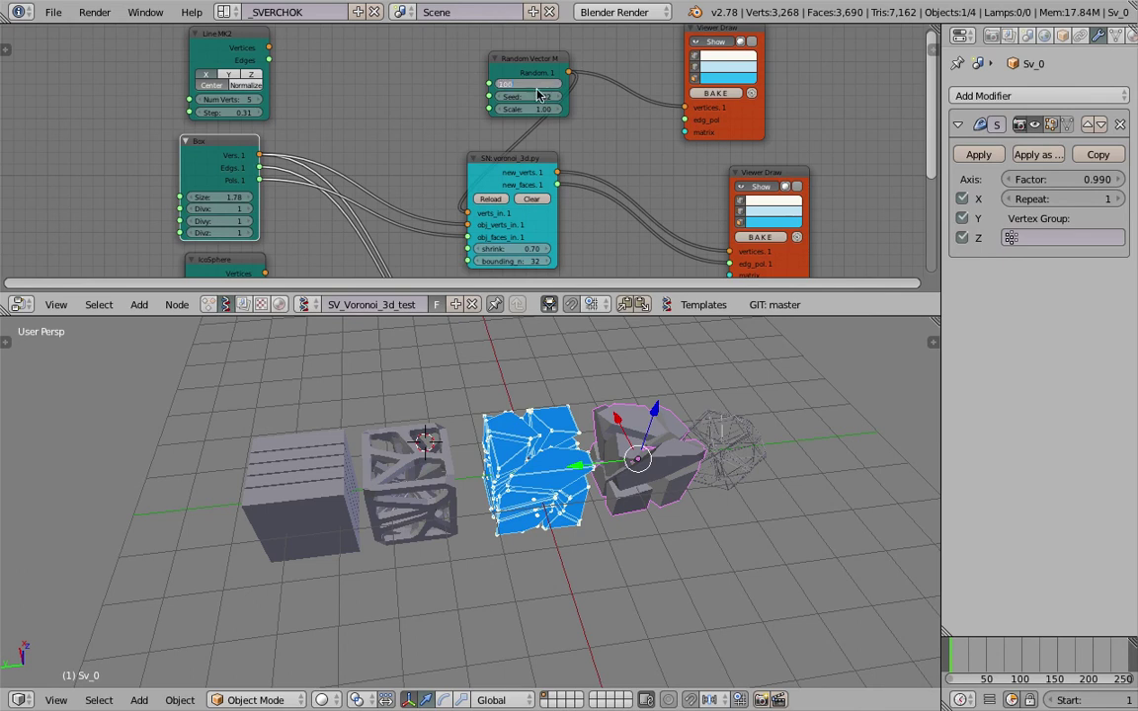
key(Return)
scroll(553, 464, up, 4)
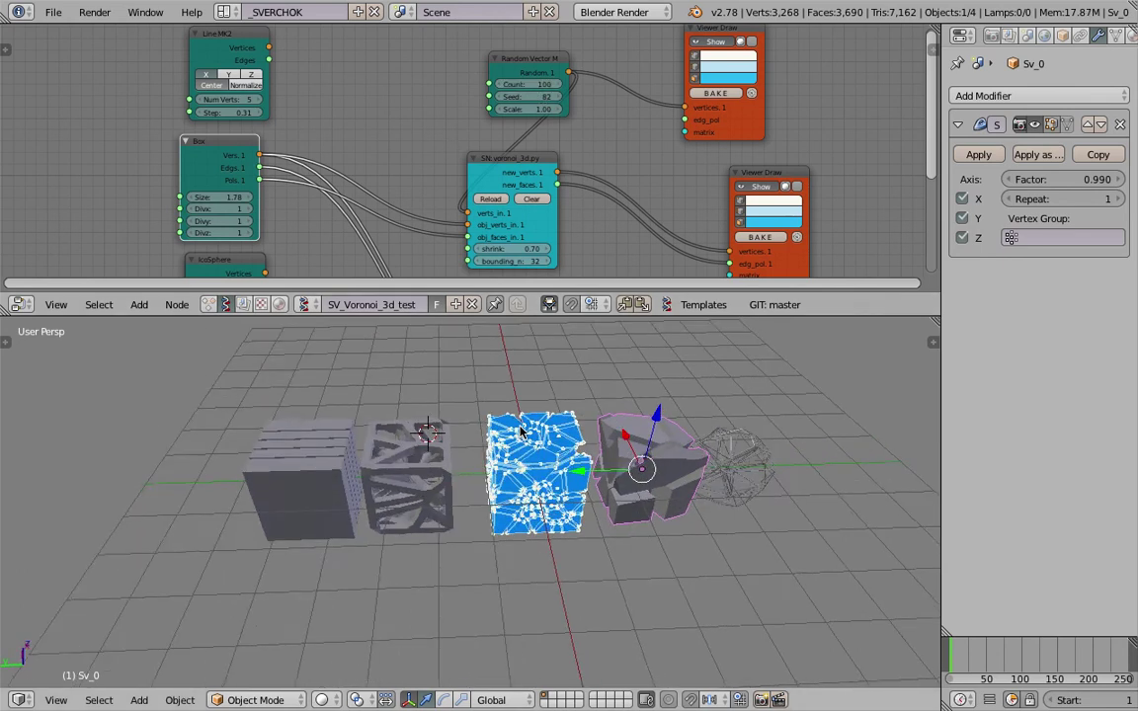
click(744, 200)
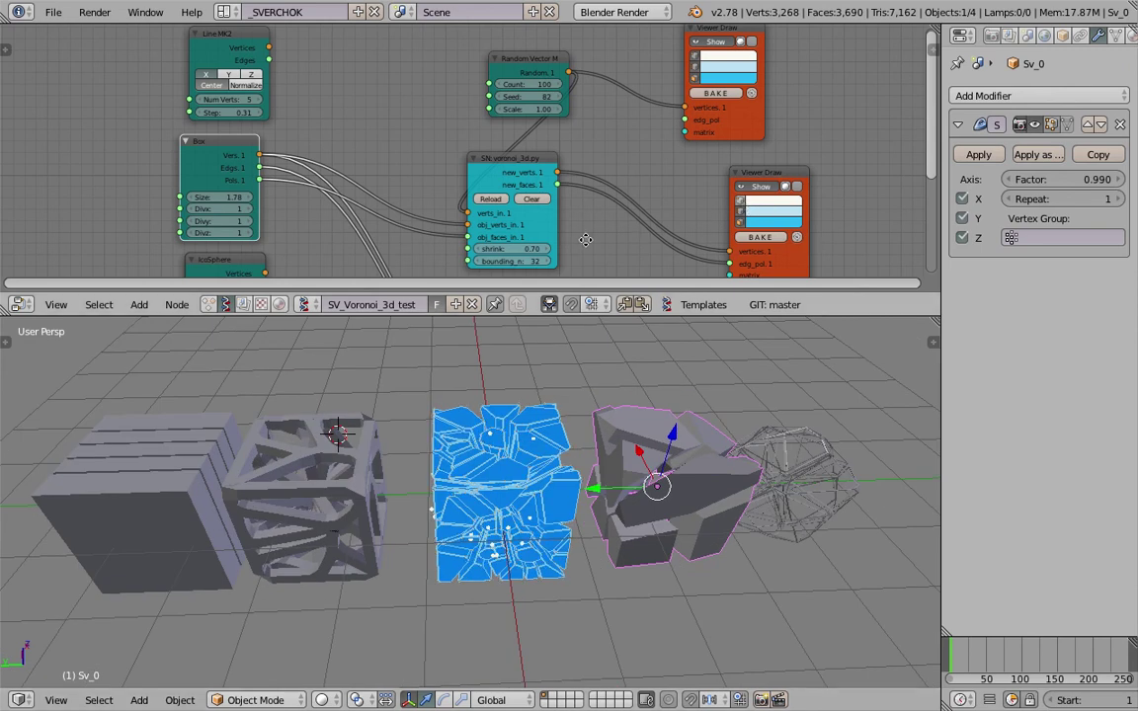
scroll(587, 241, up, 2)
middle_drag(587, 241, 539, 184)
middle_drag(609, 453, 564, 426)
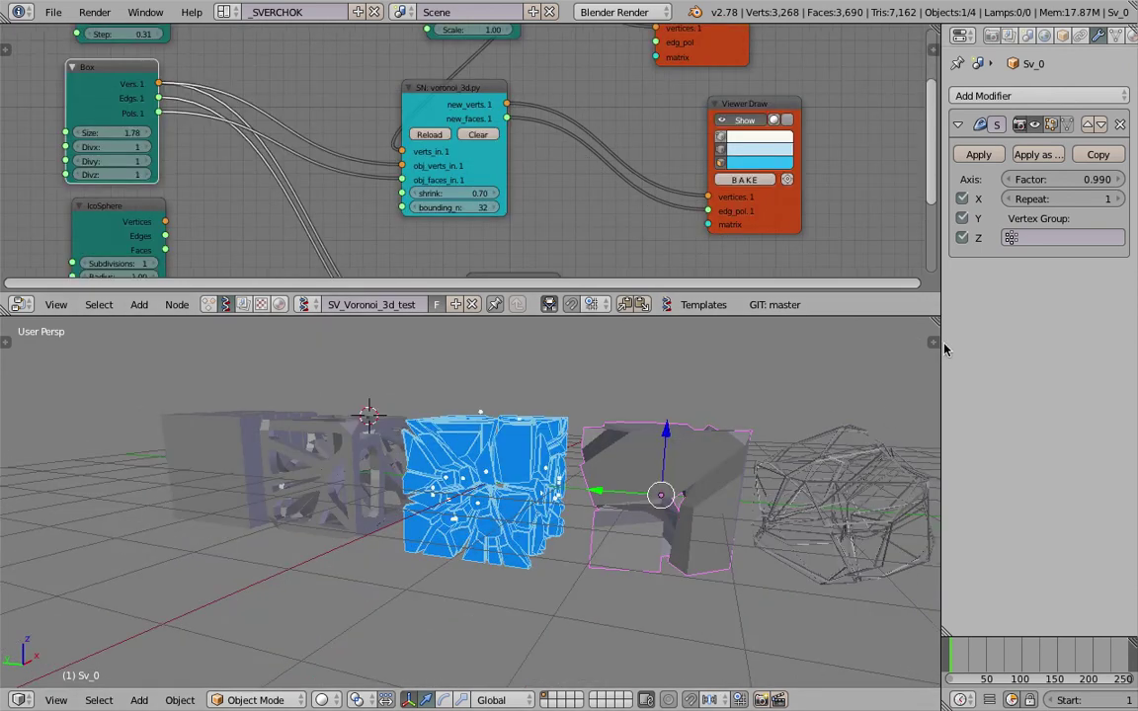
Enable Matcap and Ambient Occlusion in the 3D viewport shading settings and hide the properties sidebar.
key(n)
scroll(867, 532, down, 15)
scroll(867, 531, down, 5)
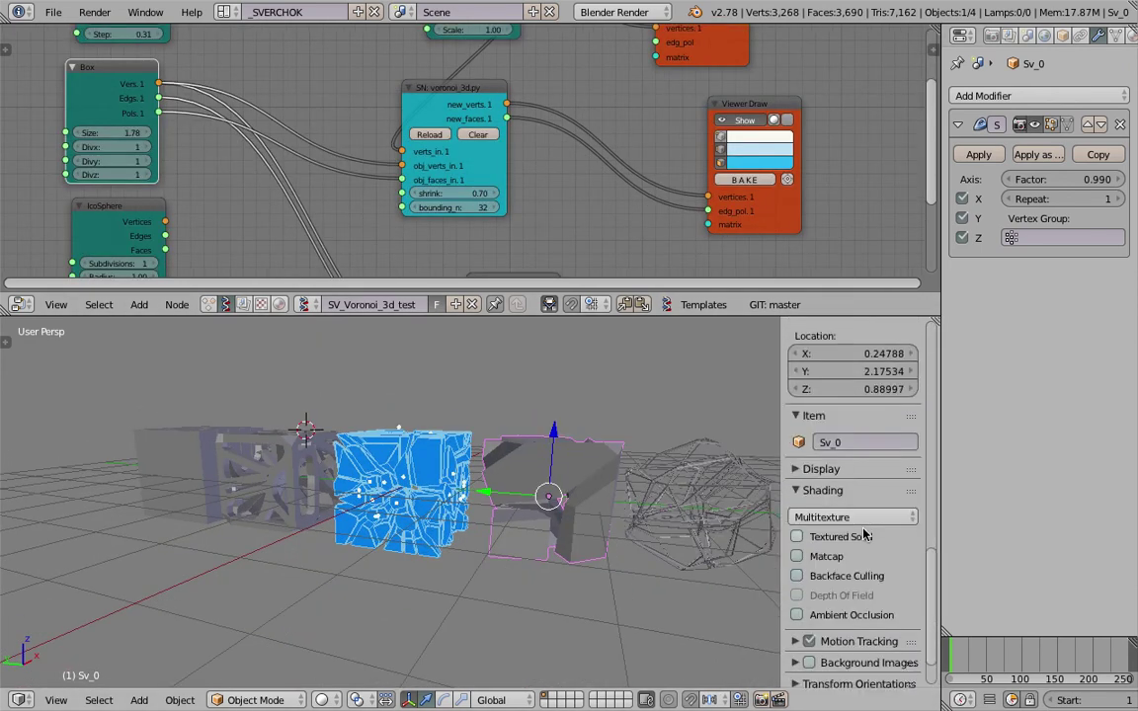
click(827, 559)
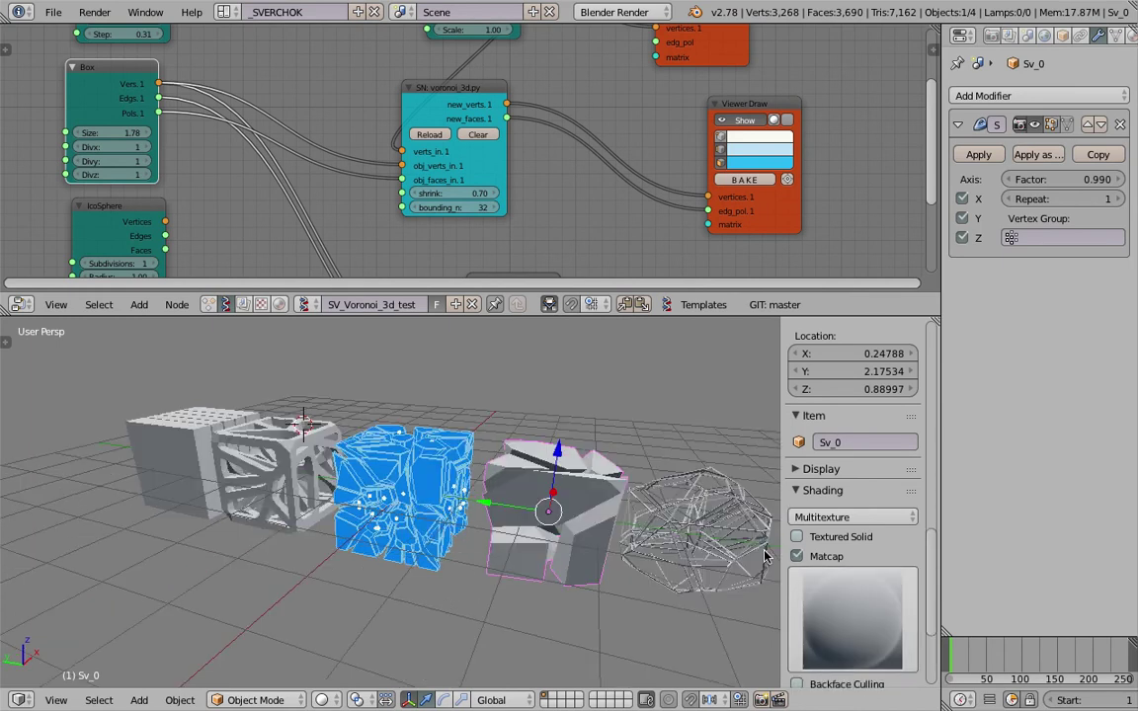
scroll(854, 590, down, 2)
scroll(854, 591, down, 3)
click(796, 555)
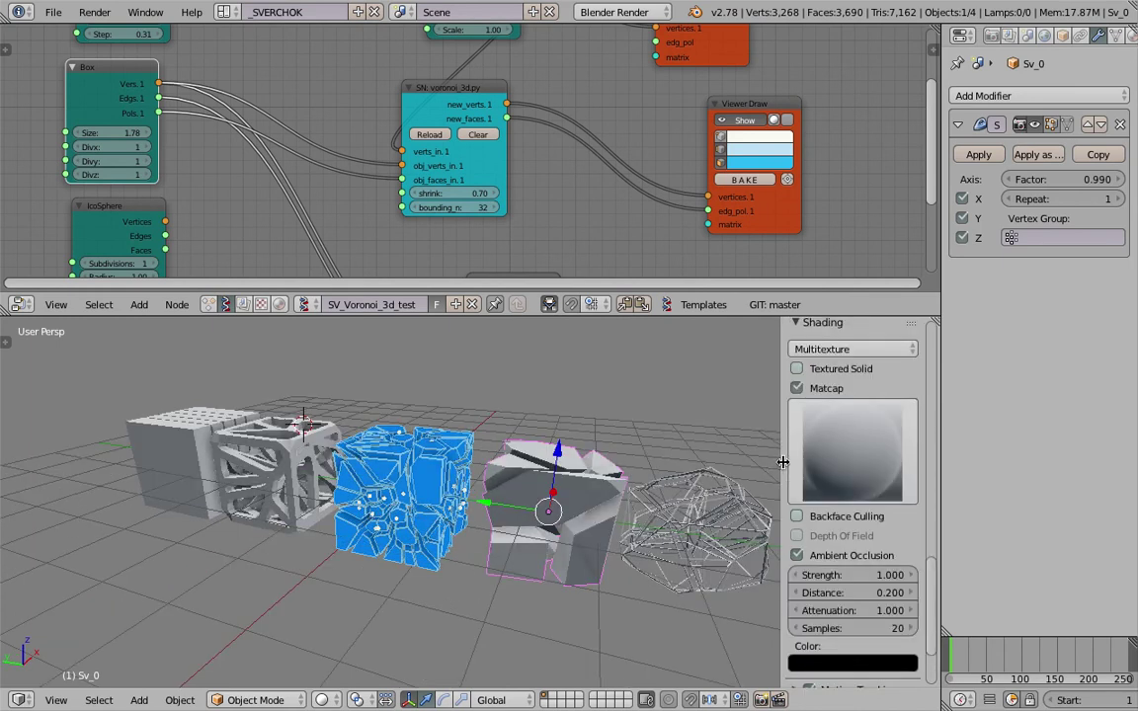
drag(783, 462, 941, 475)
Deselect all objects and save over the existing Voronoi test blend file.
mouse_move(625, 472)
middle_down()
mouse_move(674, 499)
mouse_move(627, 463)
mouse_move(668, 395)
mouse_move(618, 478)
middle_up()
key(a)
key(a)
key(a)
key(ctrl+s)
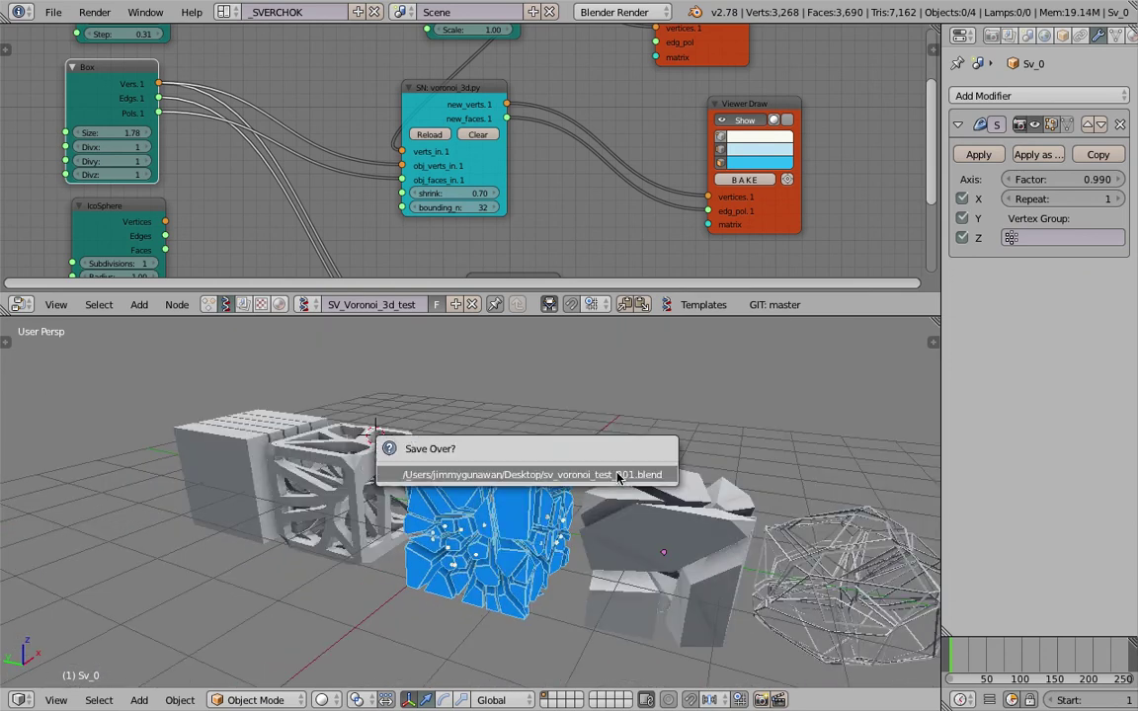
click(618, 478)
Set the Random Vector scale to 0.5.
middle_drag(479, 36, 474, 85)
click(475, 78)
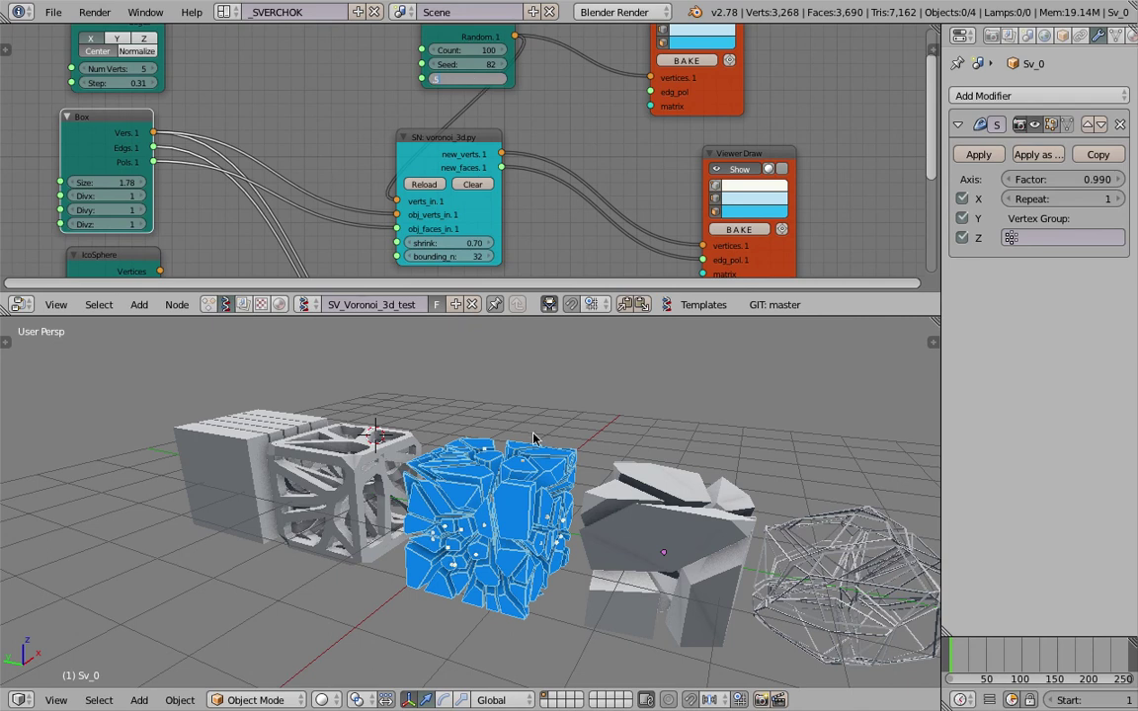
text(.5)
key(Return)
middle_drag(597, 470, 663, 533)
Select the baked wireframe sphere and move it farther from the smoothed Voronoi pieces.
right_click(666, 528)
right_click(756, 489)
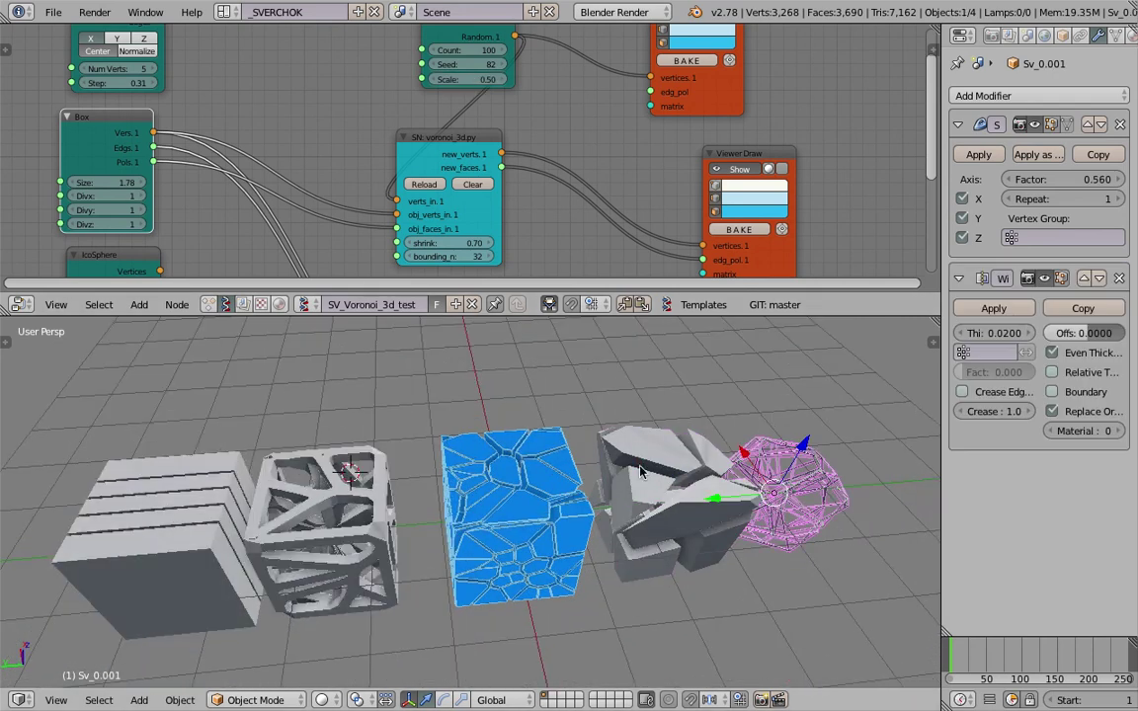
key(g)
click(643, 468)
click(644, 469)
middle_drag(644, 466, 515, 387)
Rearrange the Random Vector, Voronoi, Viewer Draw and Box nodes into a tidier, more compact layout.
scroll(379, 123, down, 2)
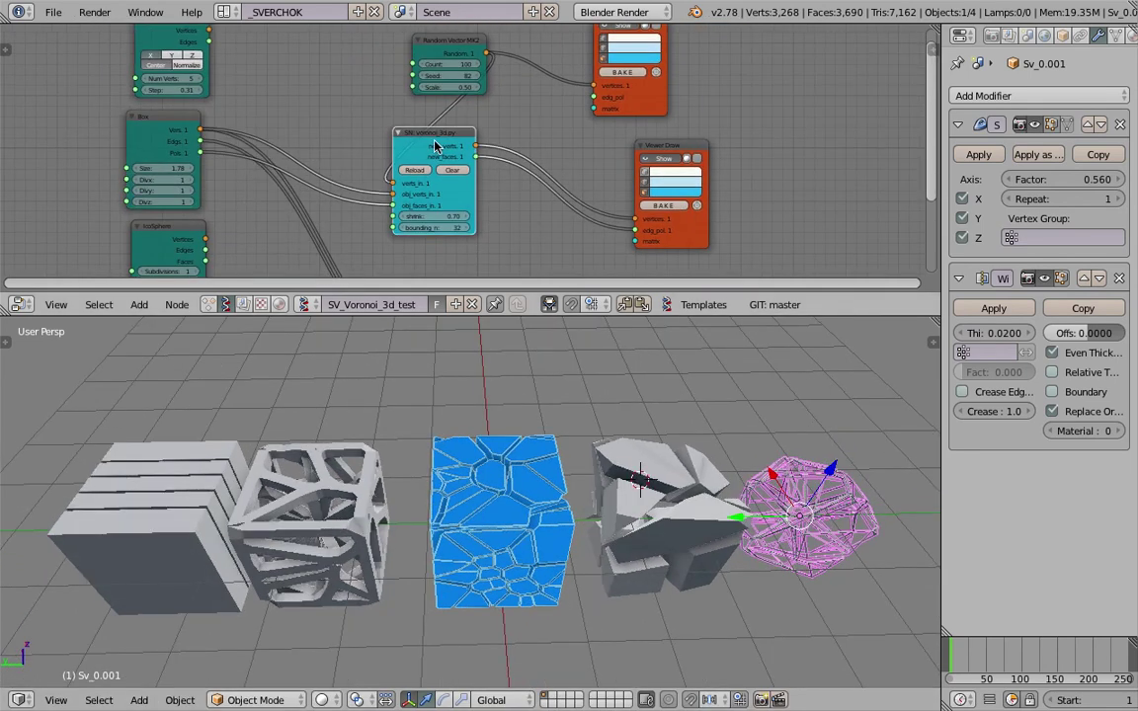
key(g)
drag(436, 46, 347, 57)
drag(642, 101, 534, 104)
drag(515, 147, 497, 161)
drag(650, 147, 595, 154)
middle_drag(595, 154, 624, 141)
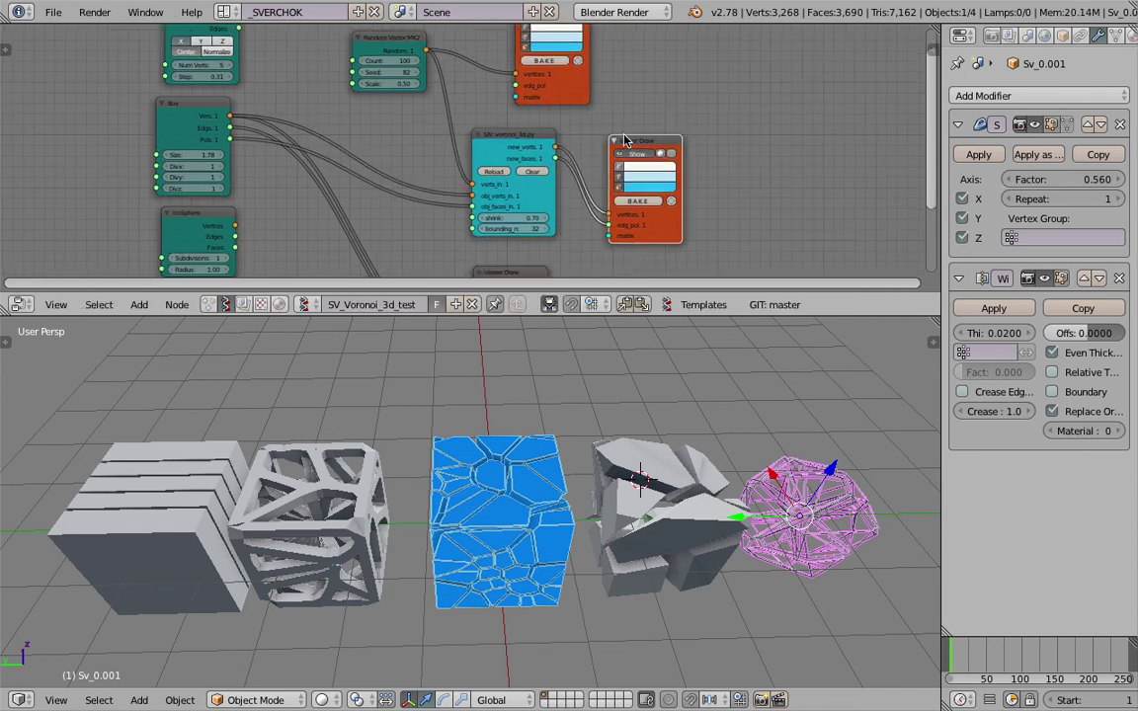
key(g)
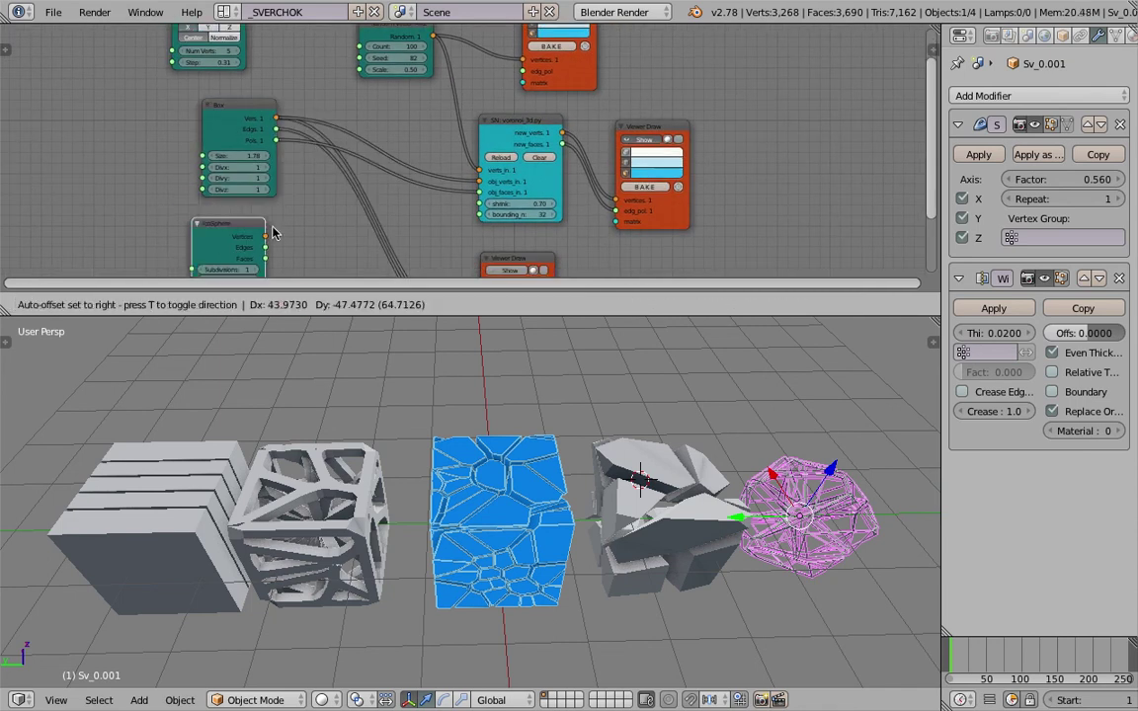
Delete the unused IcoSphere node and reposition the Viewer Draw node linked to the Box.
drag(263, 228, 250, 223)
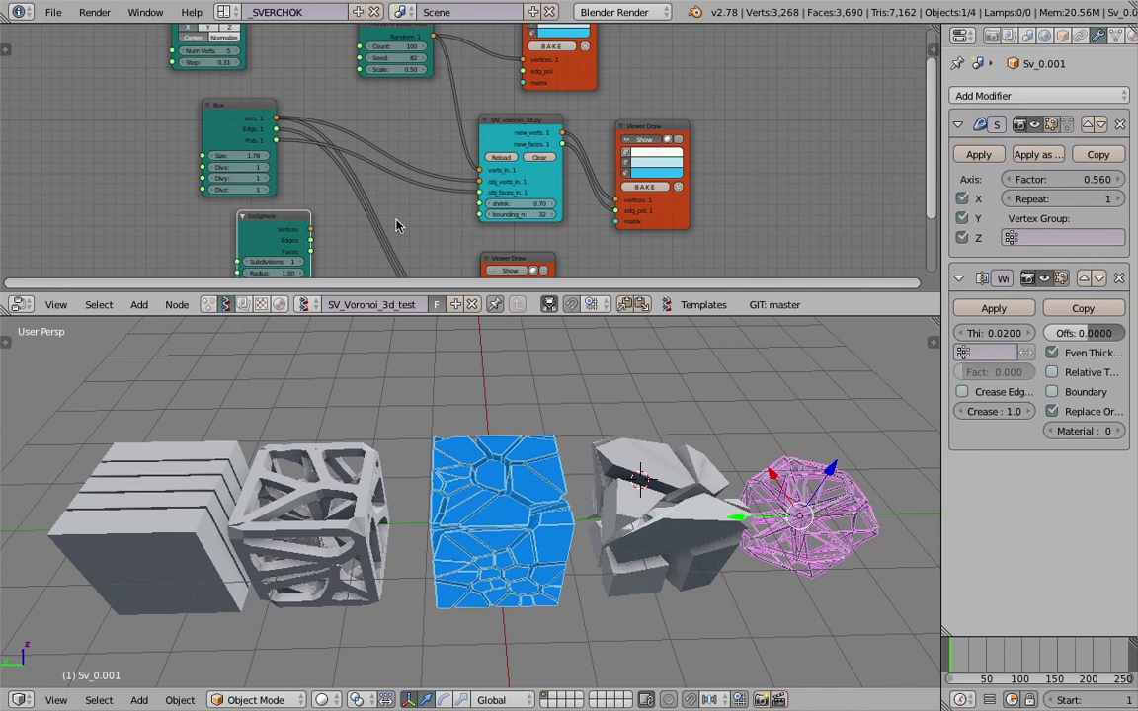
key(x)
mouse_move(419, 220)
middle_down()
mouse_move(407, 231)
mouse_move(386, 151)
middle_up()
mouse_move(478, 201)
mouse_down()
mouse_move(429, 201)
mouse_move(468, 186)
mouse_up()
middle_drag(572, 239, 585, 252)
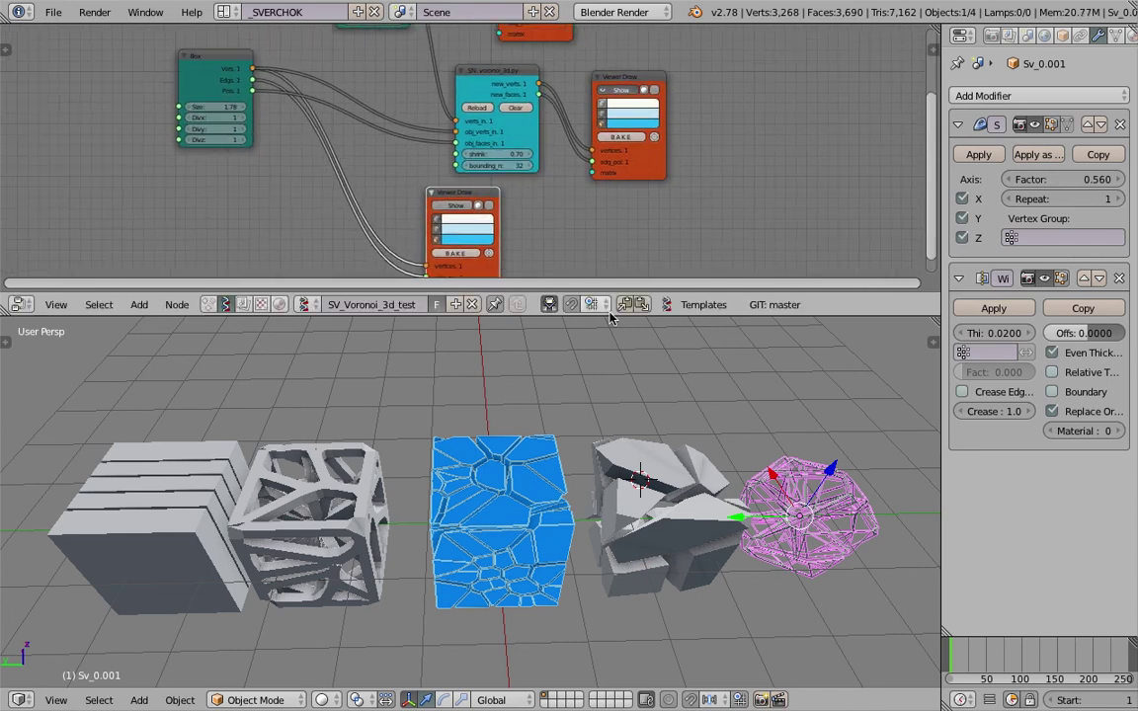
Enlarge the node editor area slightly and move the skinned lattice box along Y away from the sliced box.
drag(610, 318, 612, 340)
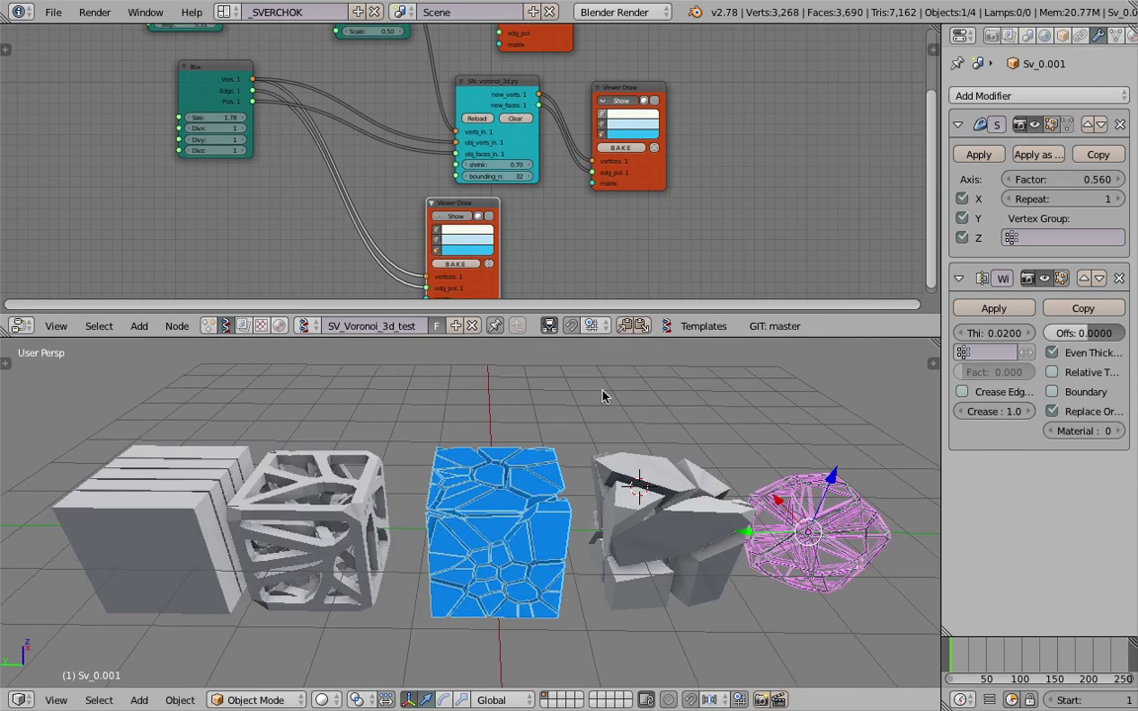
middle_drag(393, 360, 373, 375)
right_click(314, 523)
drag(258, 529, 278, 526)
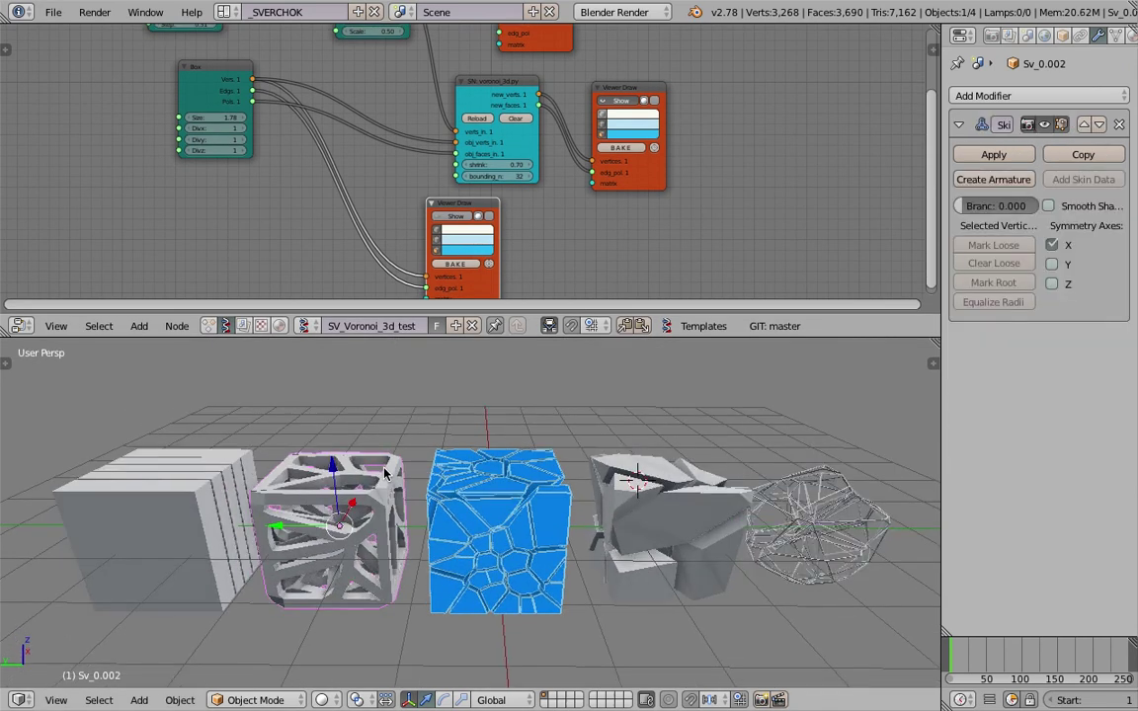
middle_drag(546, 458, 542, 496)
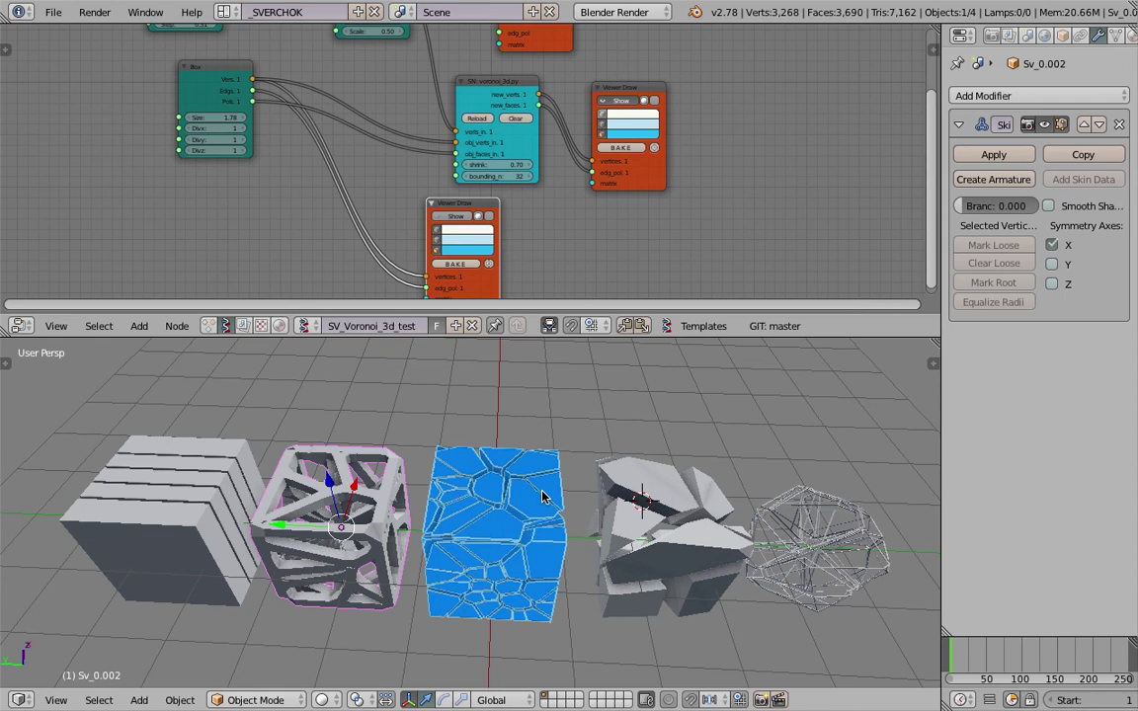
middle_drag(629, 426, 622, 383)
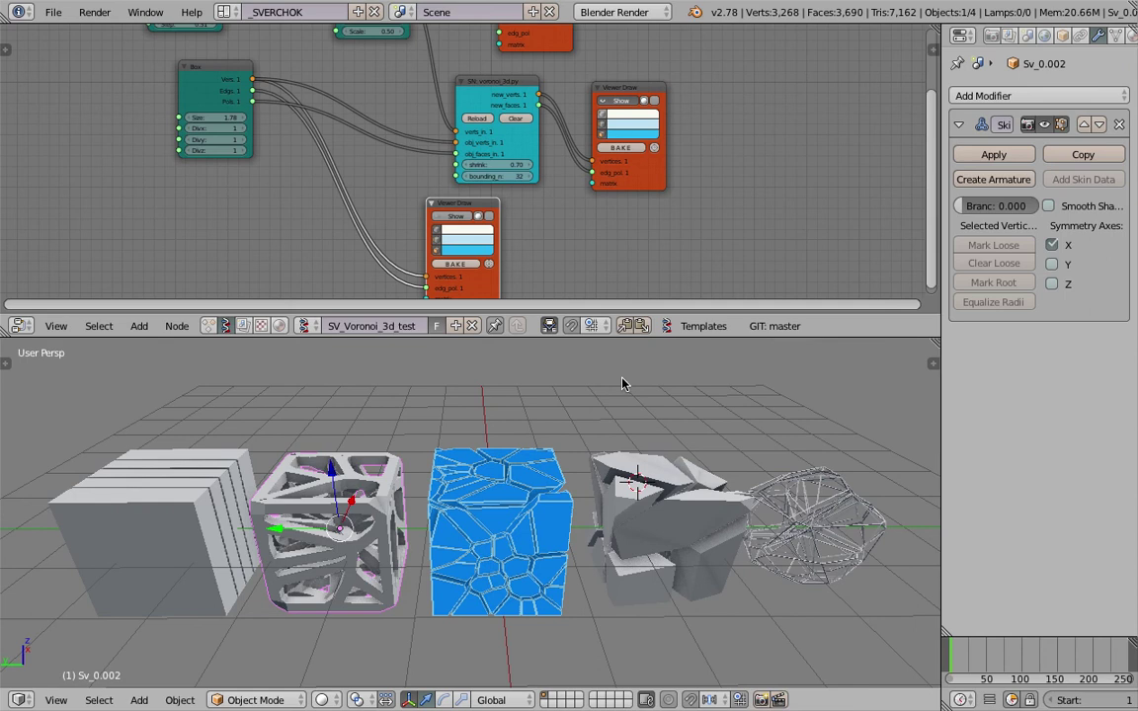